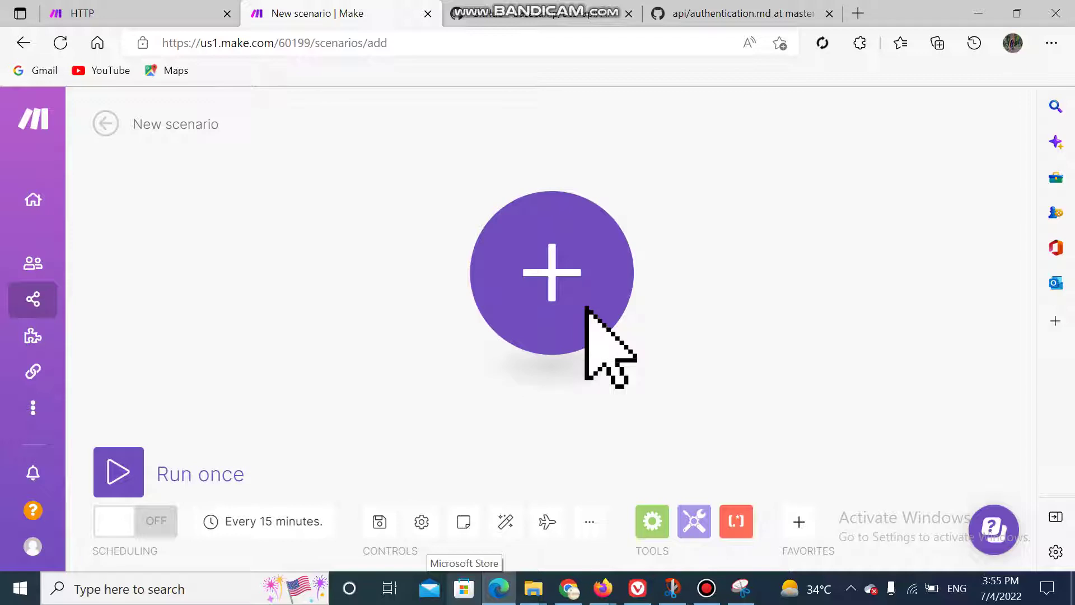
click(585, 306)
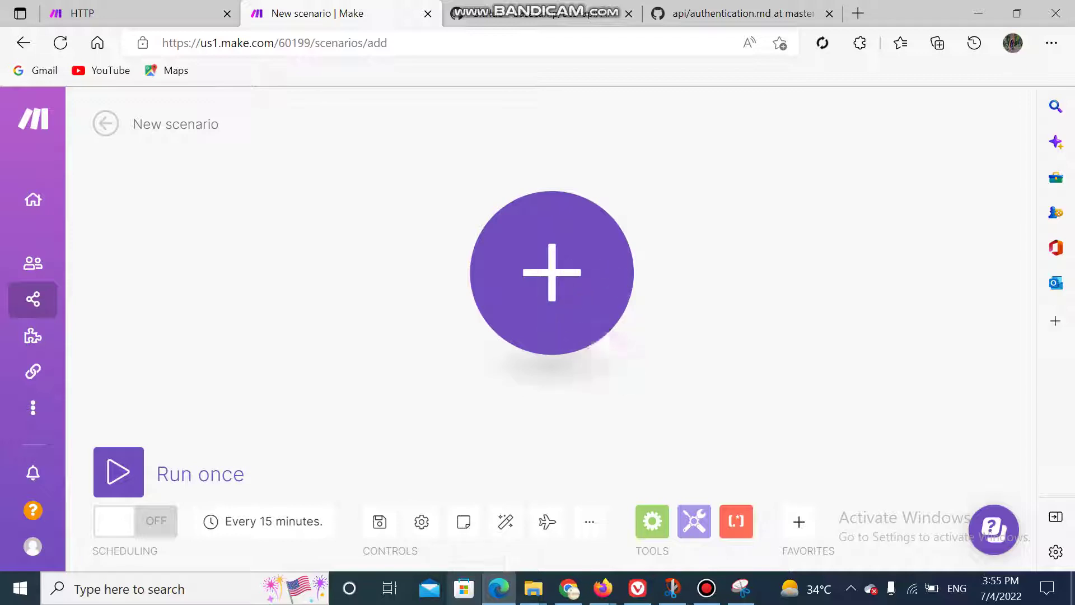
click(585, 306)
click(584, 306)
click(584, 306)
click(585, 306)
click(584, 306)
click(585, 306)
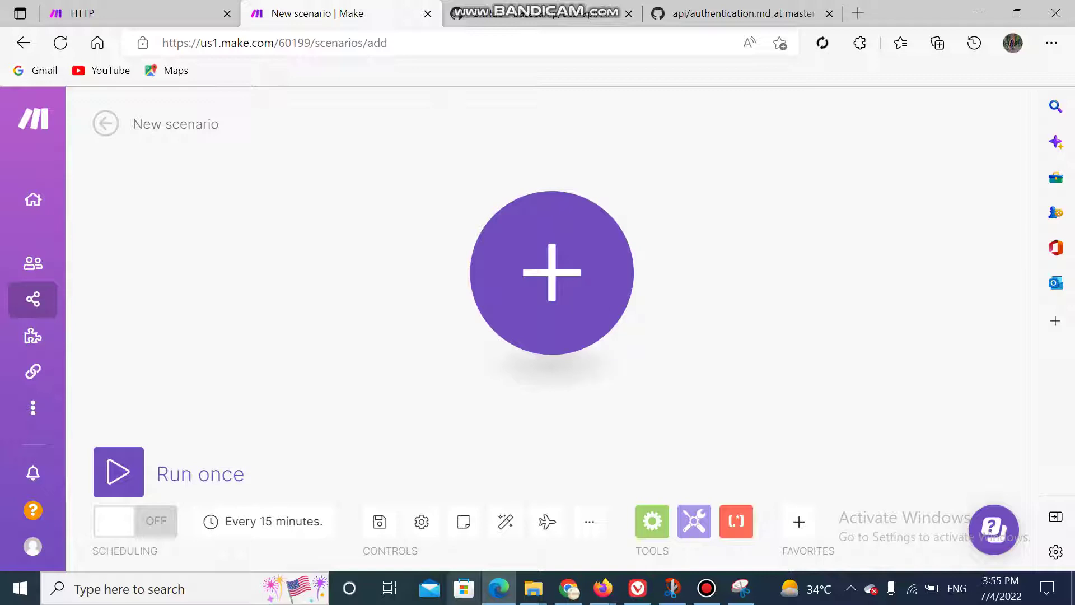
click(584, 307)
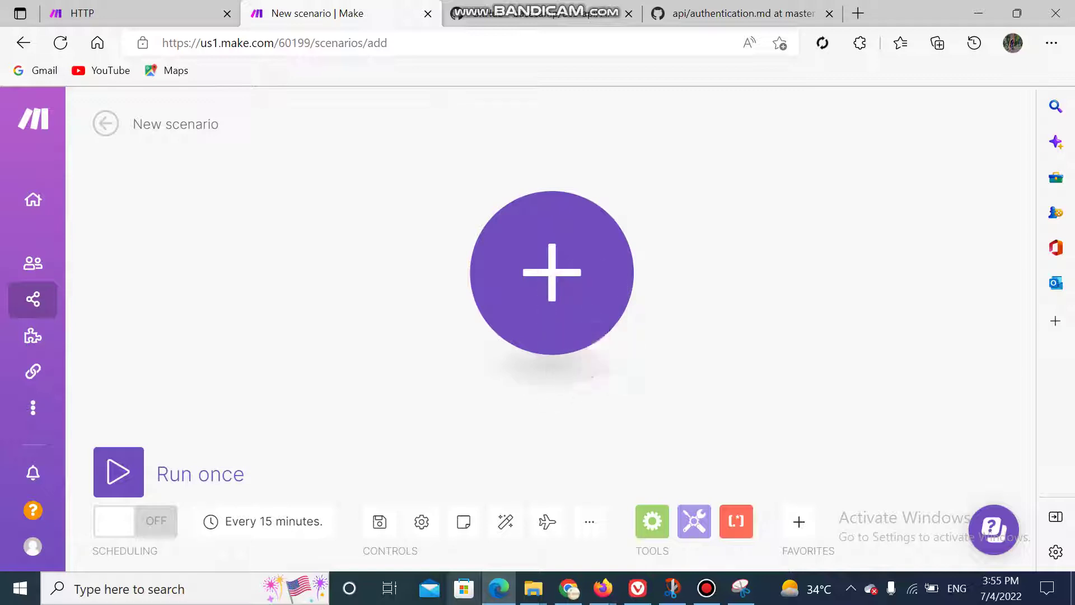
click(584, 307)
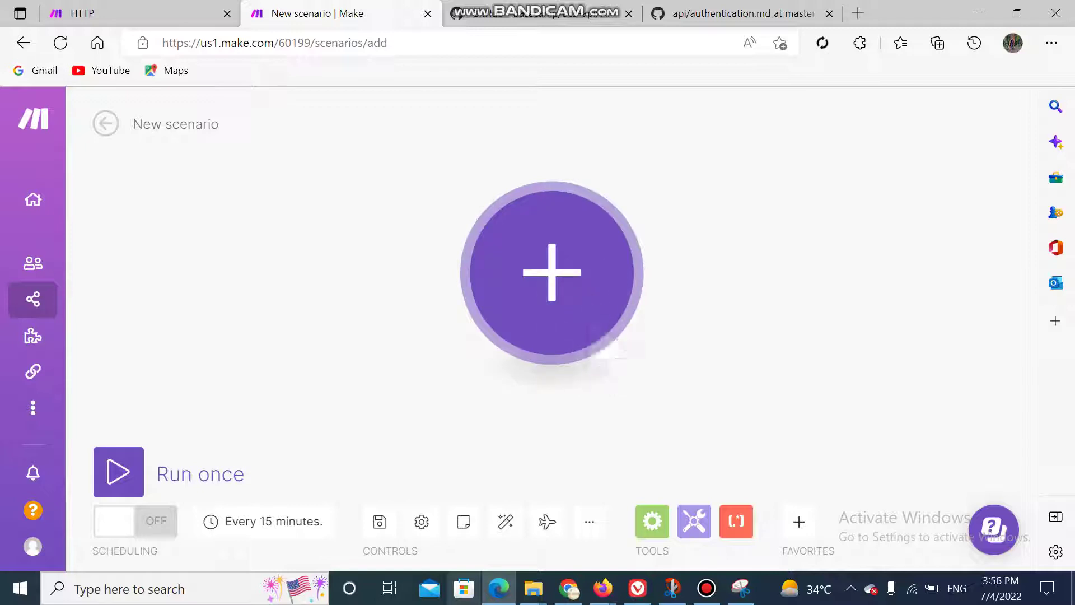
click(584, 307)
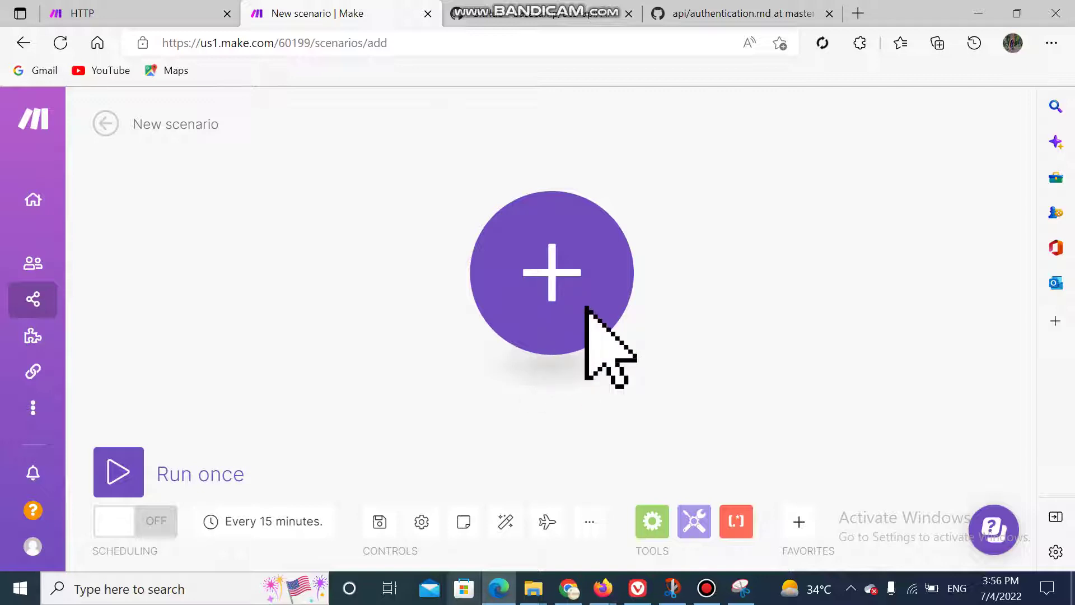
click(585, 307)
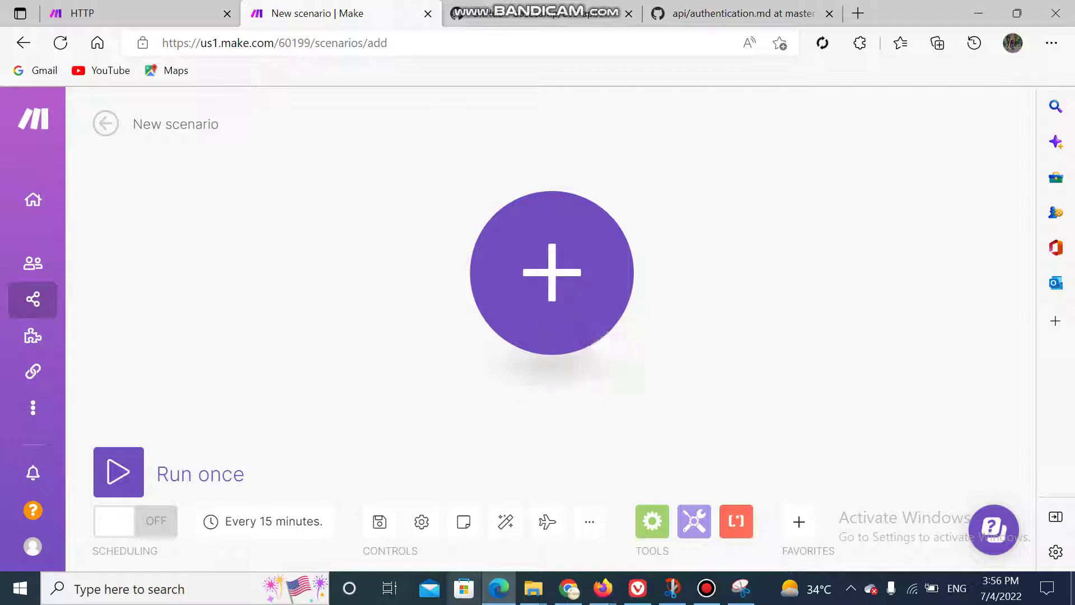
click(584, 307)
click(585, 307)
click(585, 307)
click(585, 307)
Step: Switch to the Basecamp 3 API README on GitHub and review its Authentication section and the request header requirements
key(ctrl+Tab)
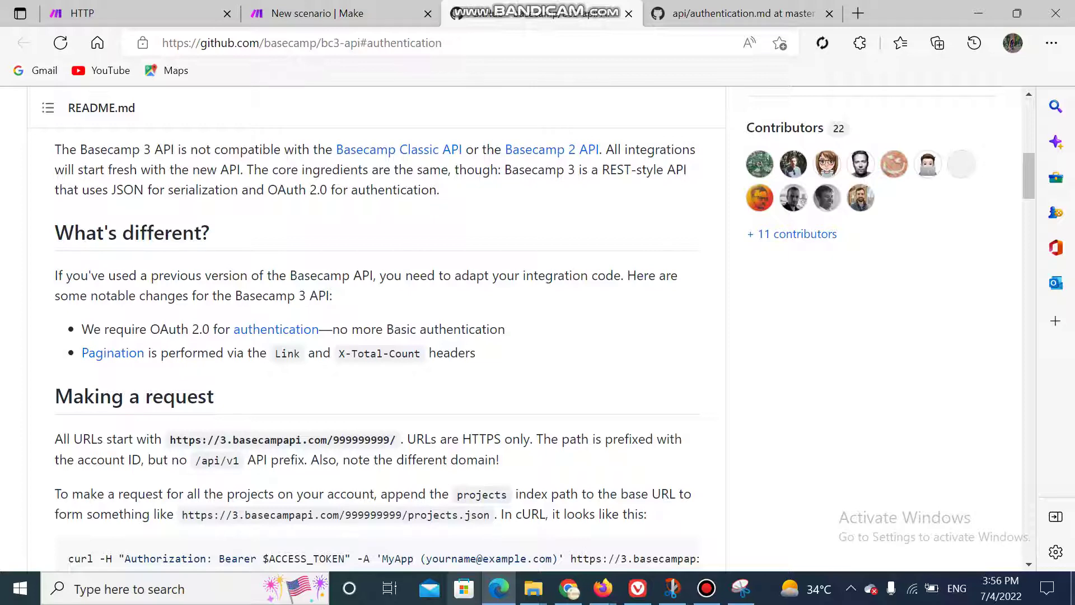
click(276, 329)
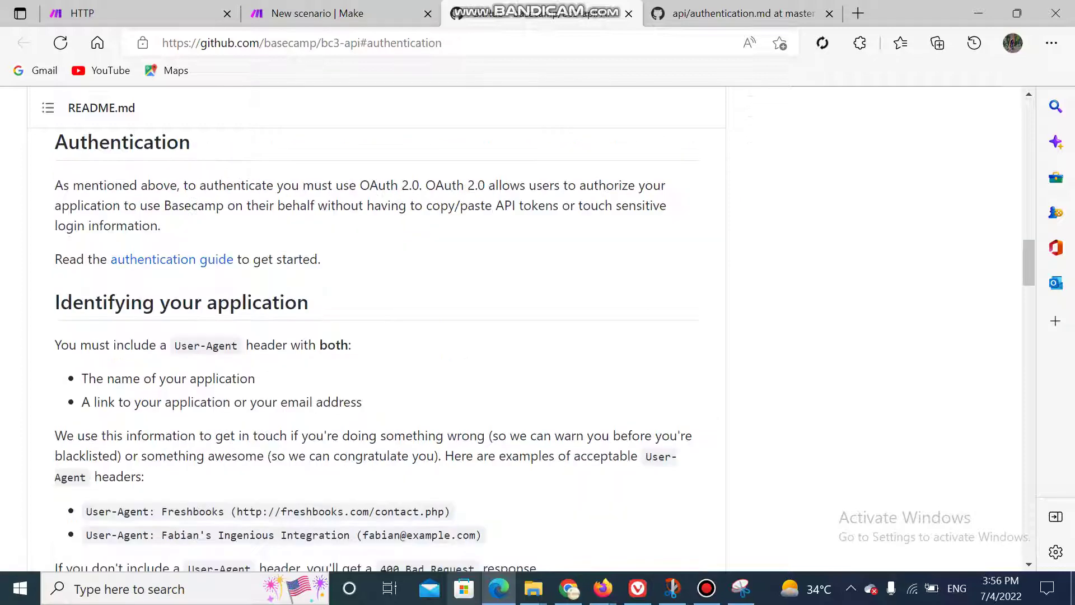
scroll(377, 351, down, 9)
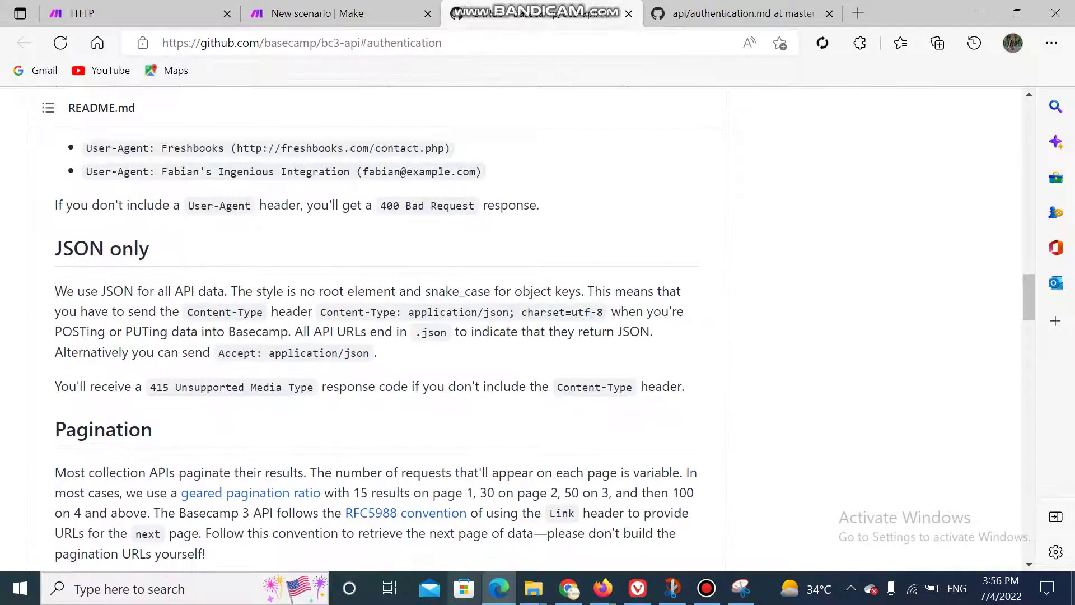
scroll(376, 351, down, 1)
scroll(377, 351, up, 5)
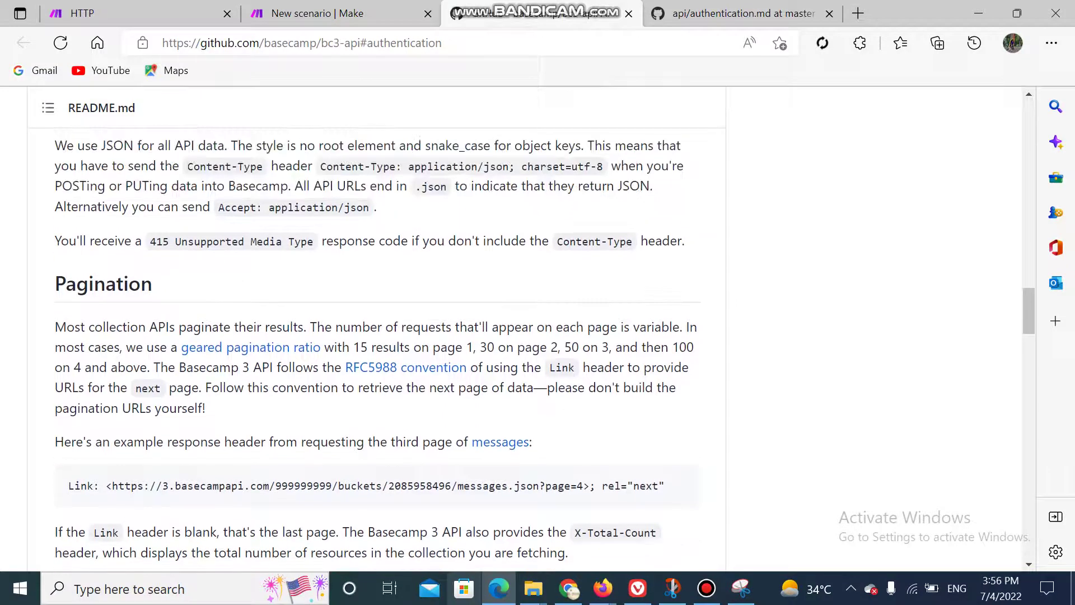
scroll(376, 351, up, 5)
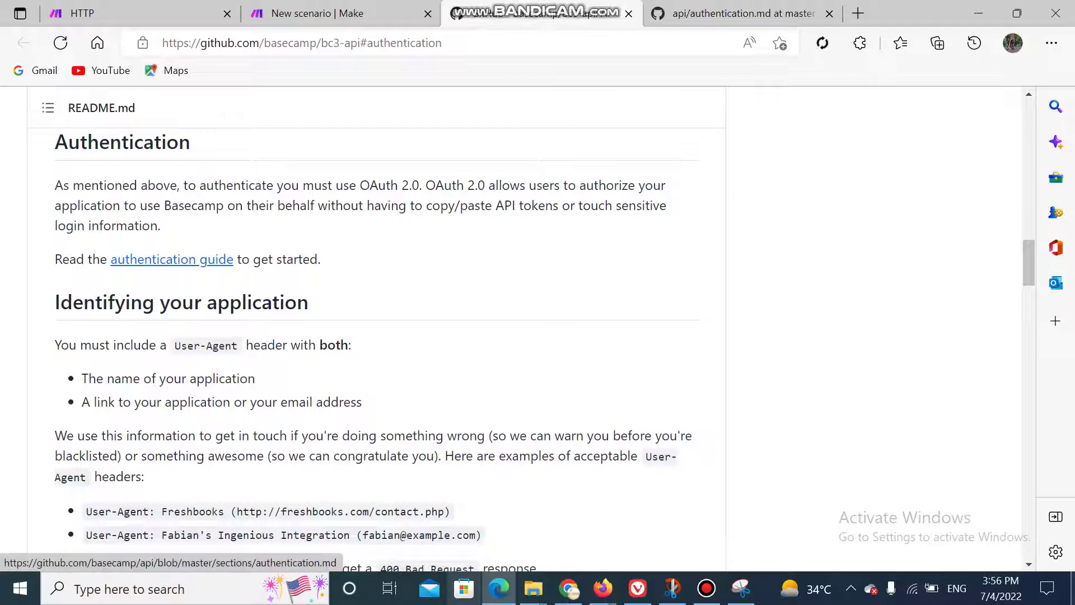
Step: Open the Basecamp authentication guide and follow the app registration link launchpad.37signals.com/integrations in its OAuth 2 section
click(172, 260)
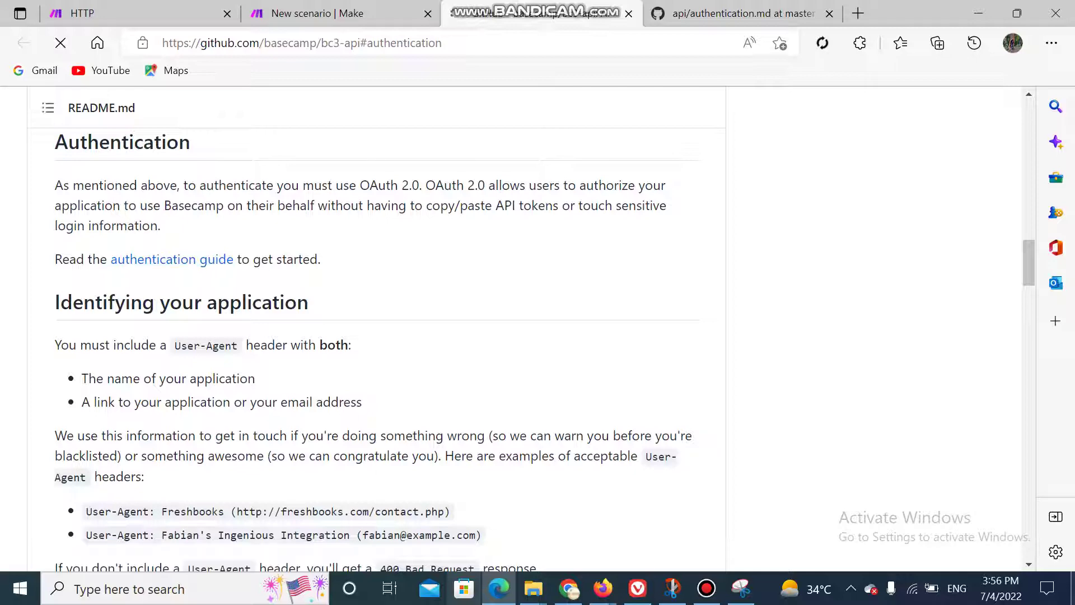
scroll(526, 336, down, 5)
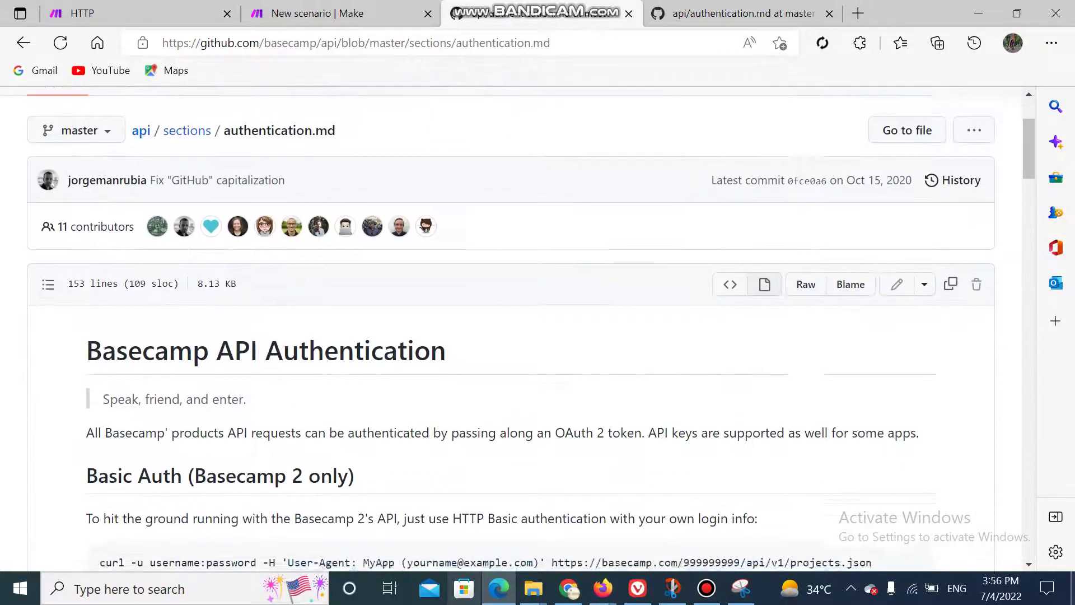
scroll(527, 350, down, 10)
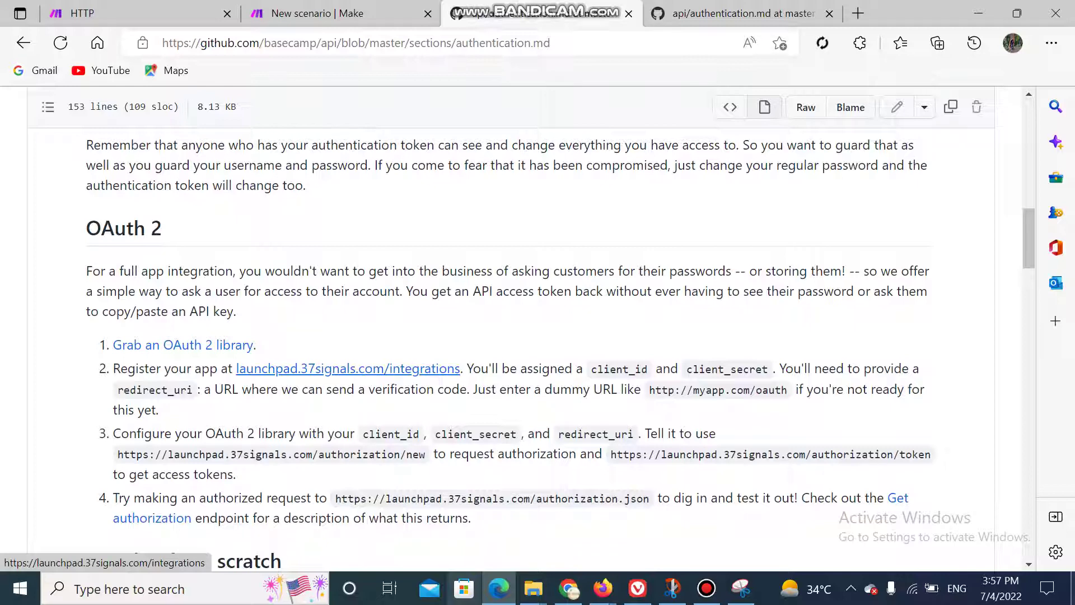
click(348, 369)
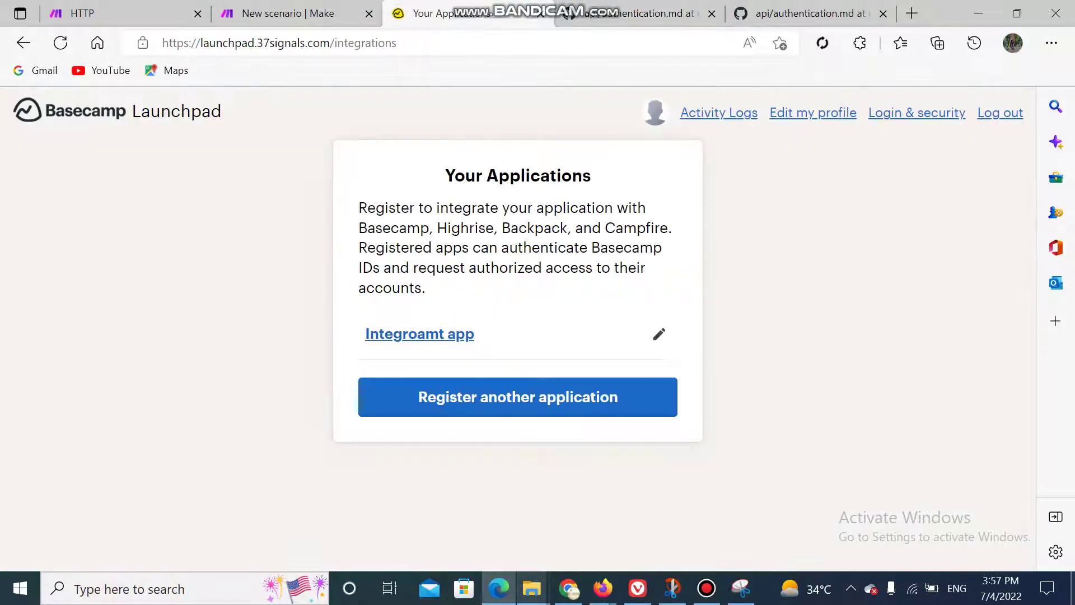
Step: Start registering another application in Basecamp Launchpad and name it "Testing app"
click(518, 398)
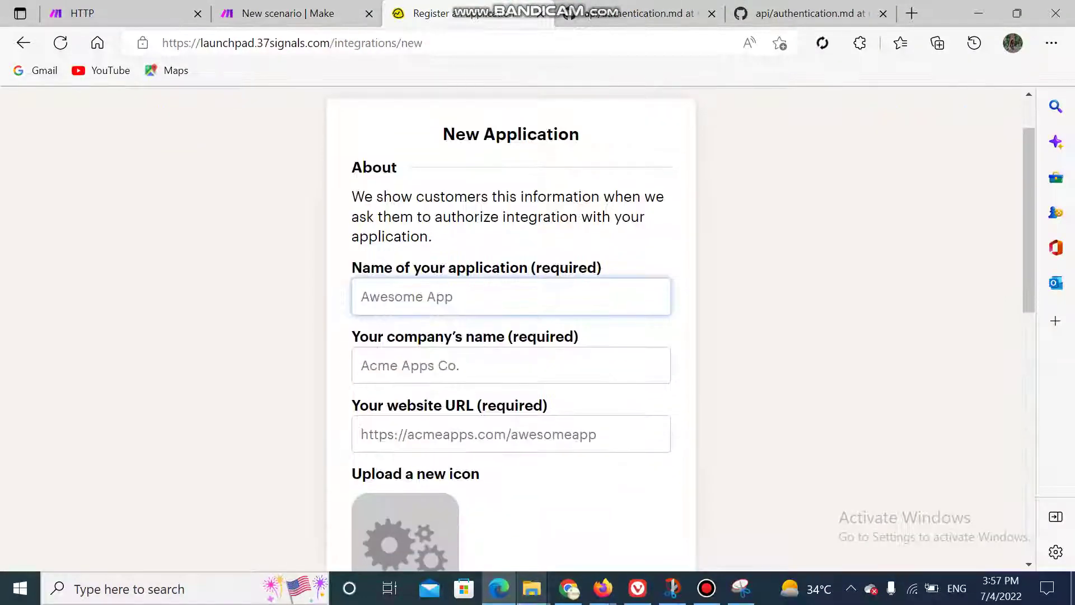
scroll(511, 330, down, 1)
key(Return)
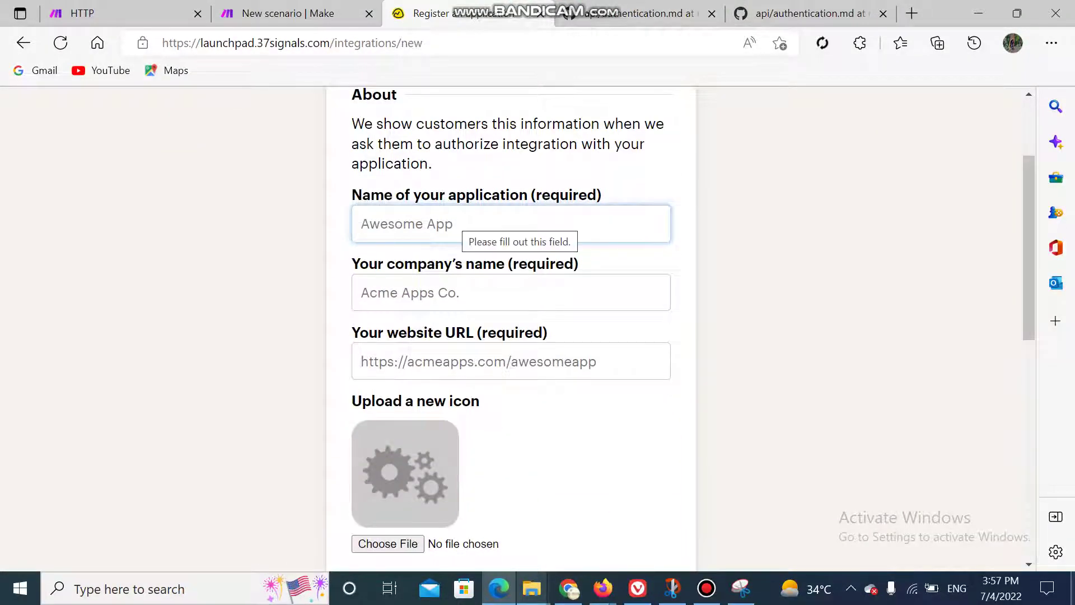
text(Test)
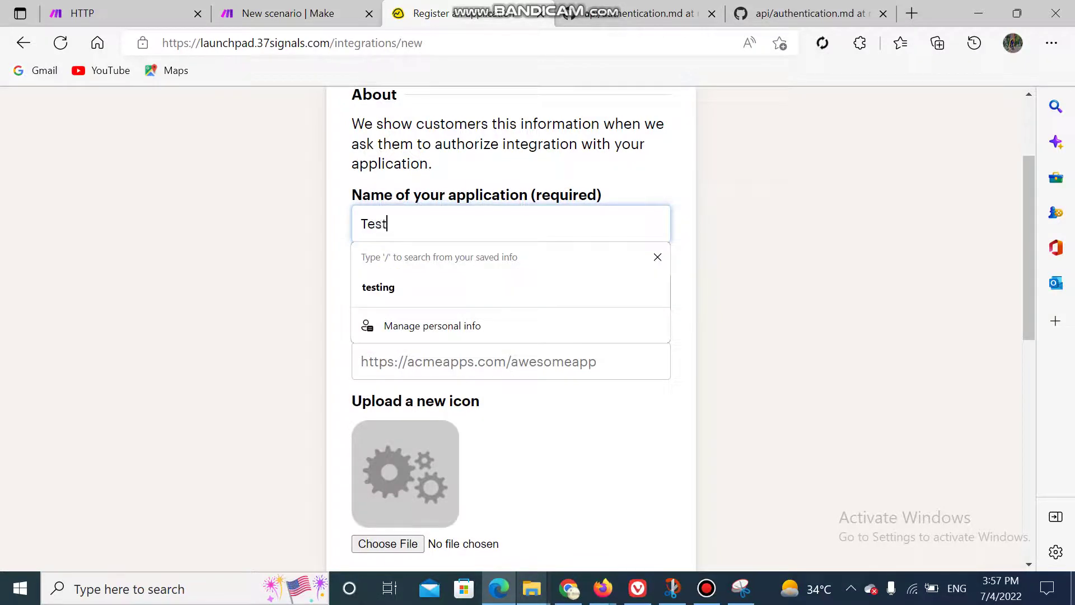
text(ing app)
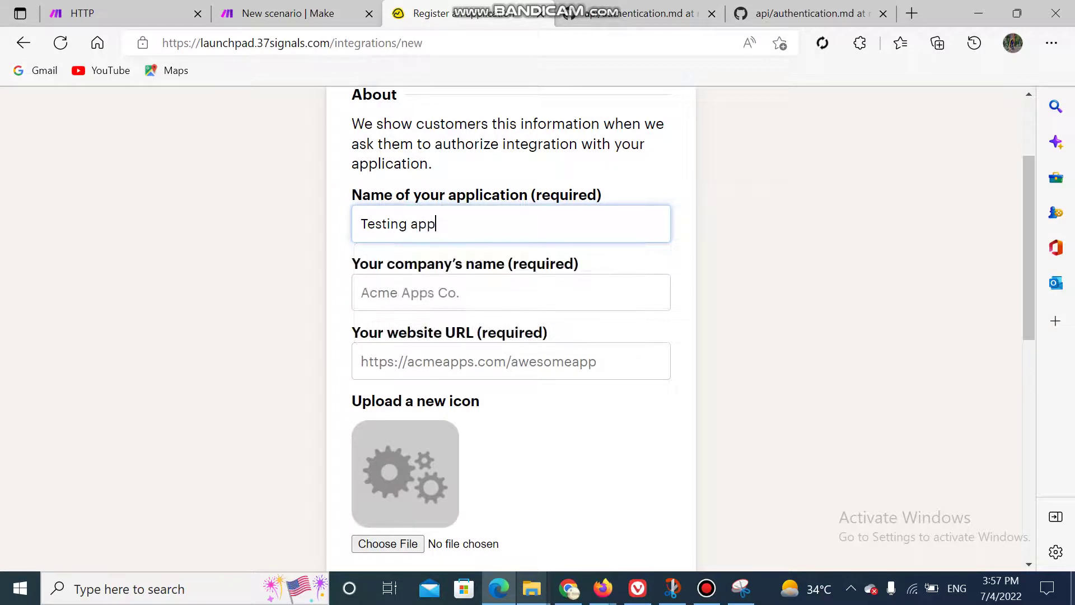
click(361, 293)
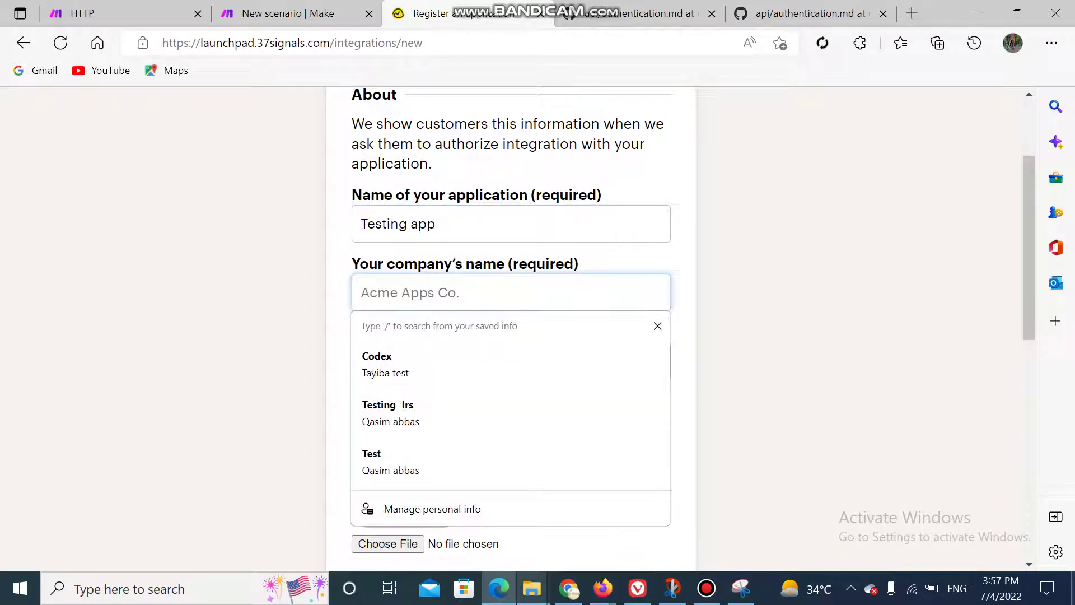
text(Wojo)
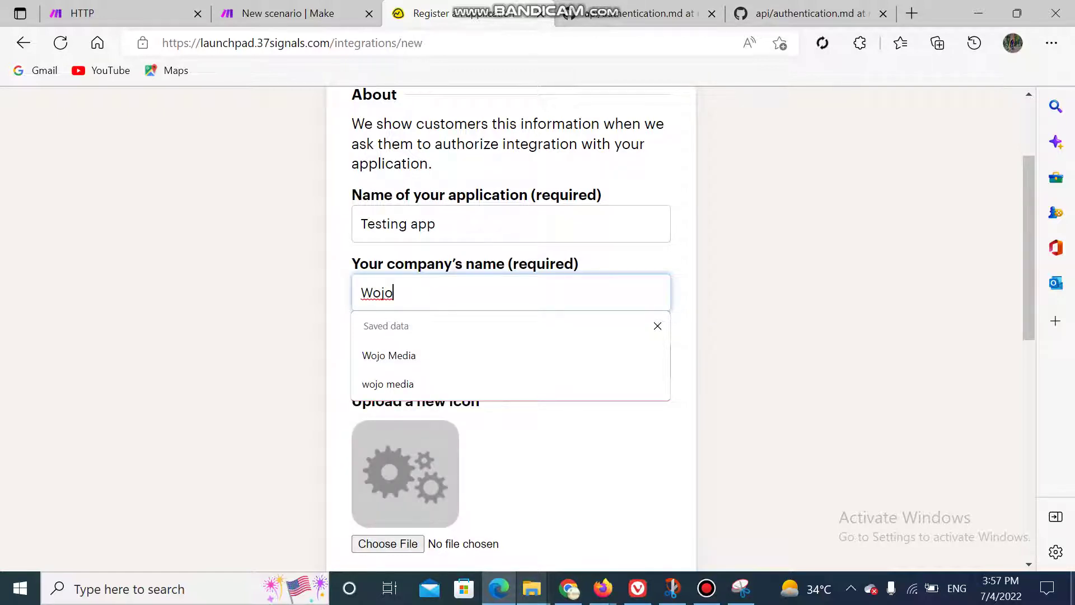
key(Down)
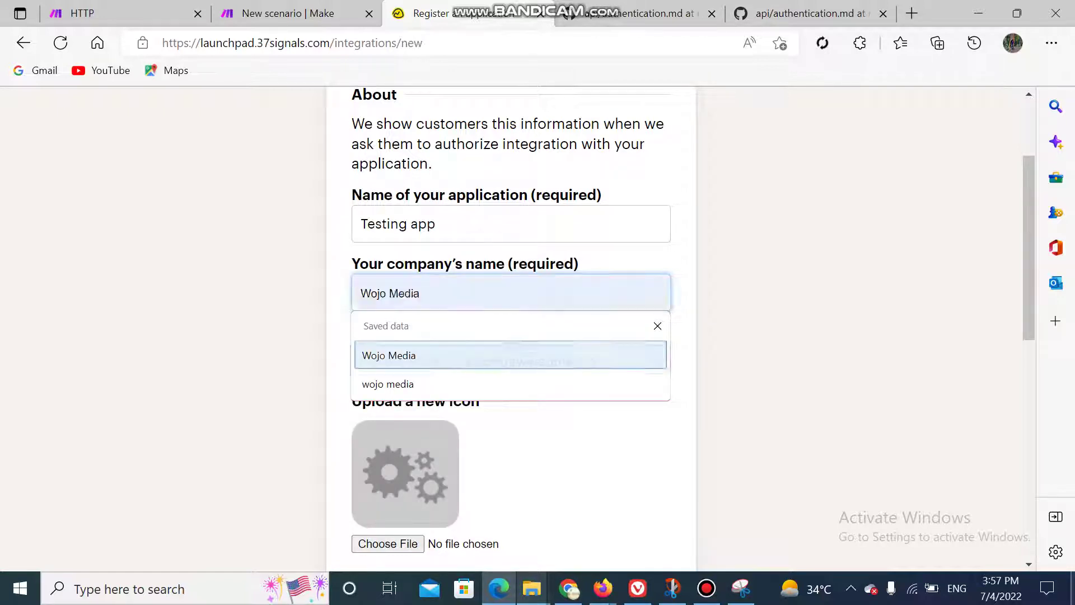
key(Return)
click(362, 362)
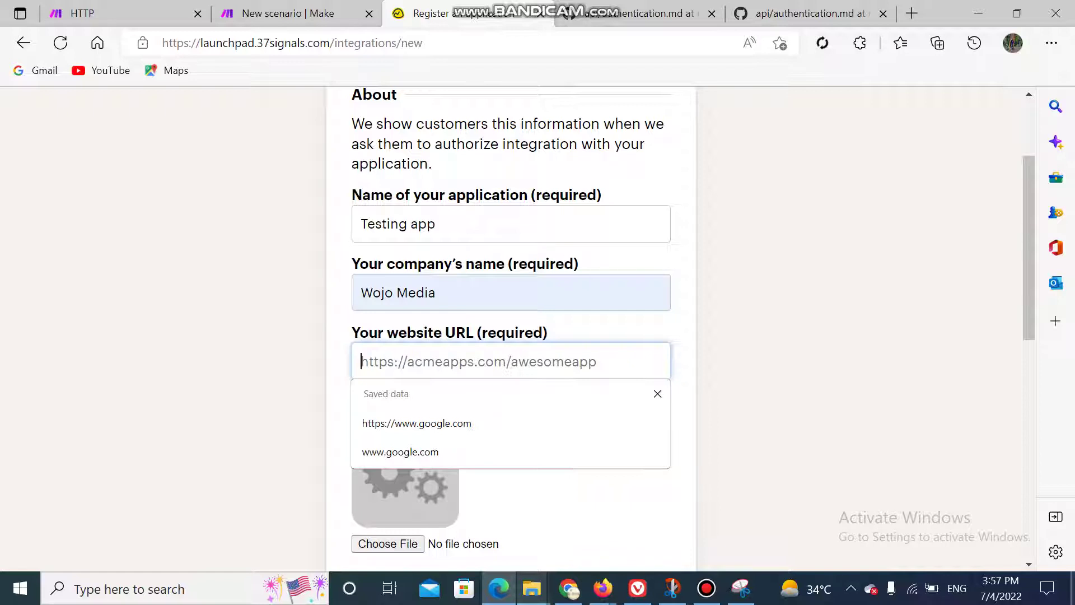
key(Down)
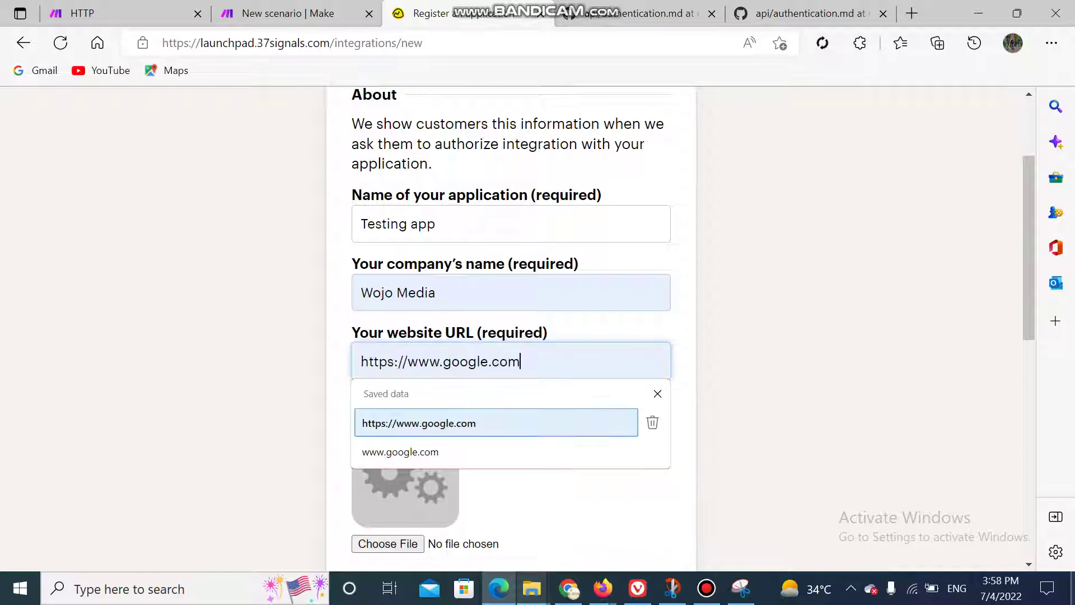
key(Return)
Step: Select Basecamp 3 and Basecamp 2 as the products the application integrates with
scroll(511, 329, down, 5)
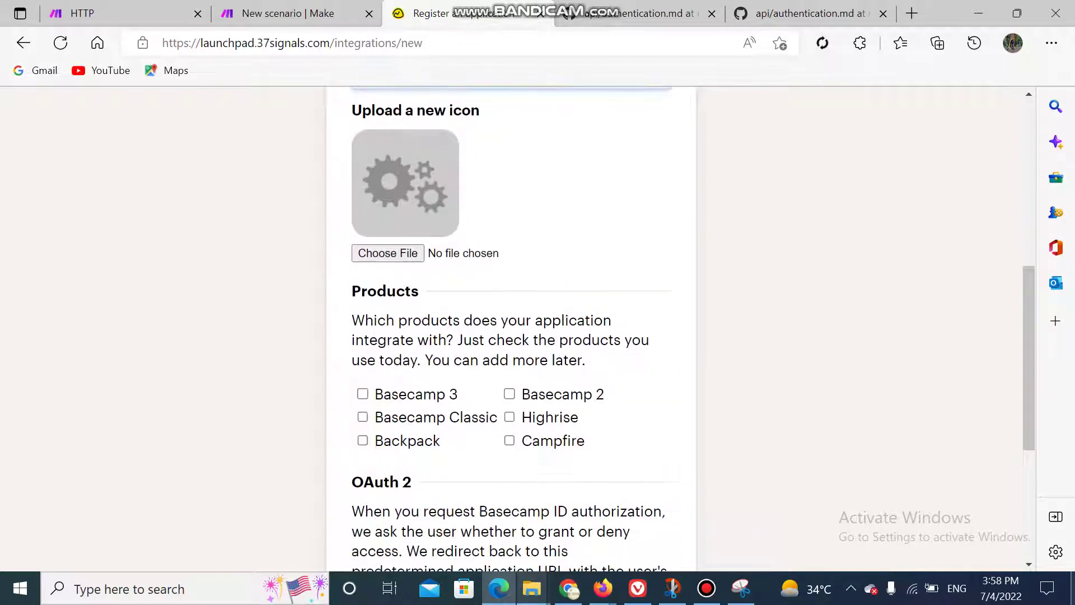
scroll(511, 329, down, 1)
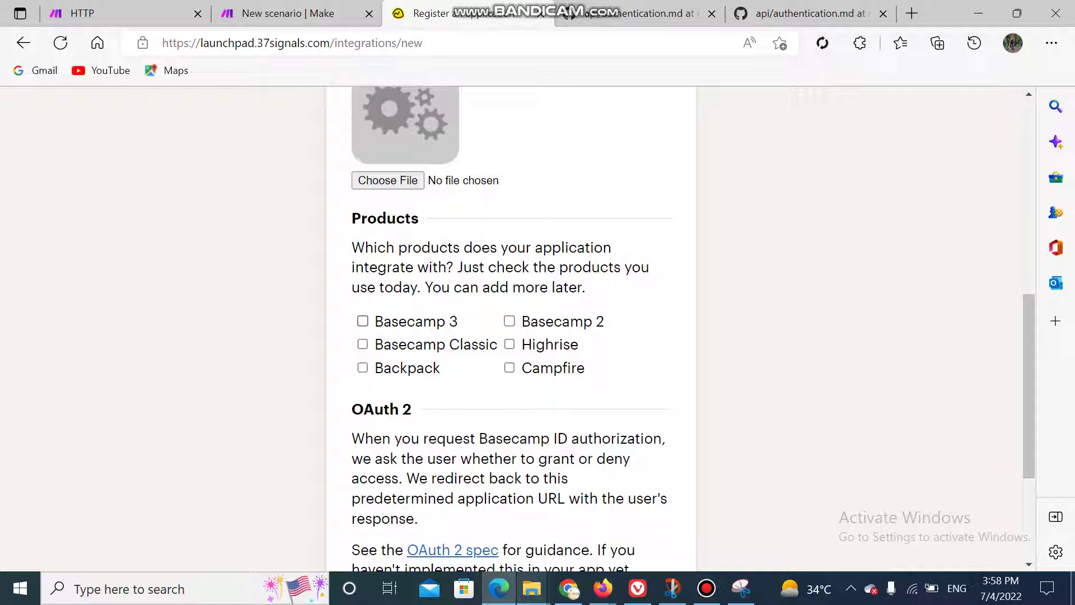
click(362, 320)
click(509, 321)
scroll(511, 330, down, 3)
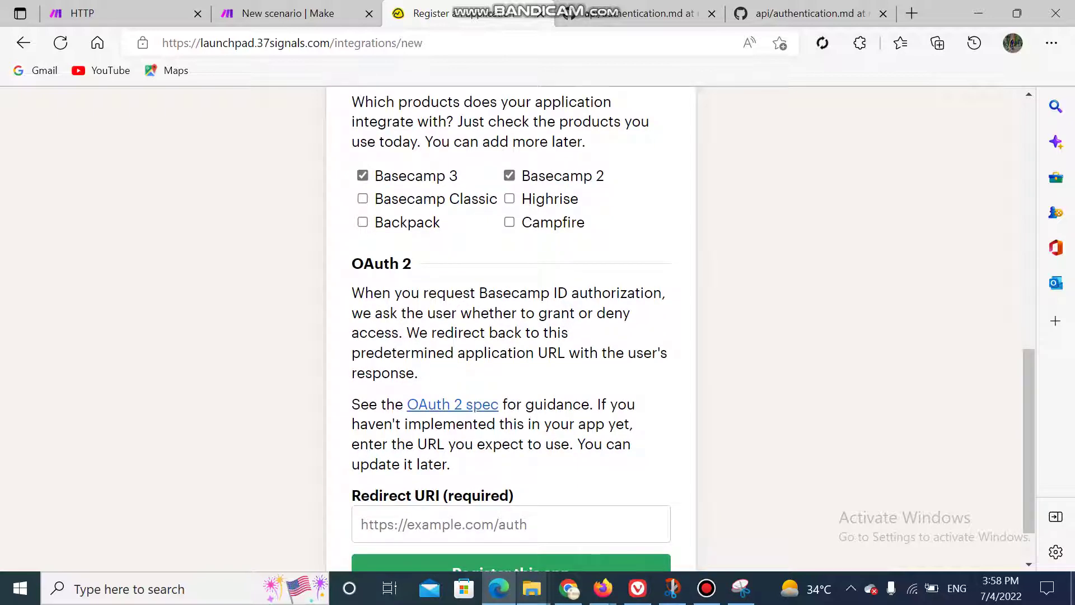
scroll(511, 330, up, 3)
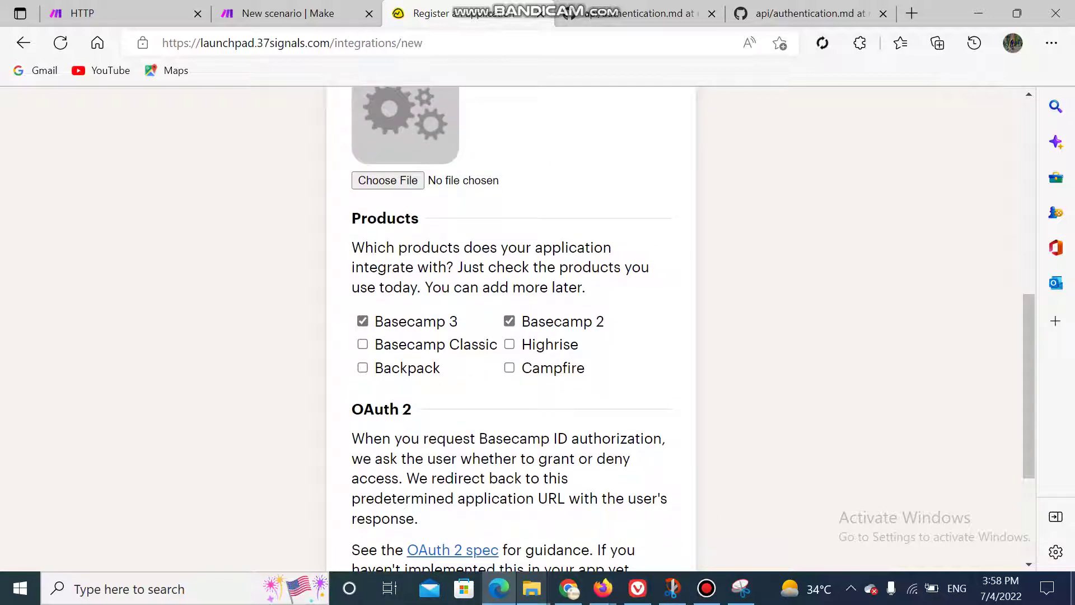
click(288, 13)
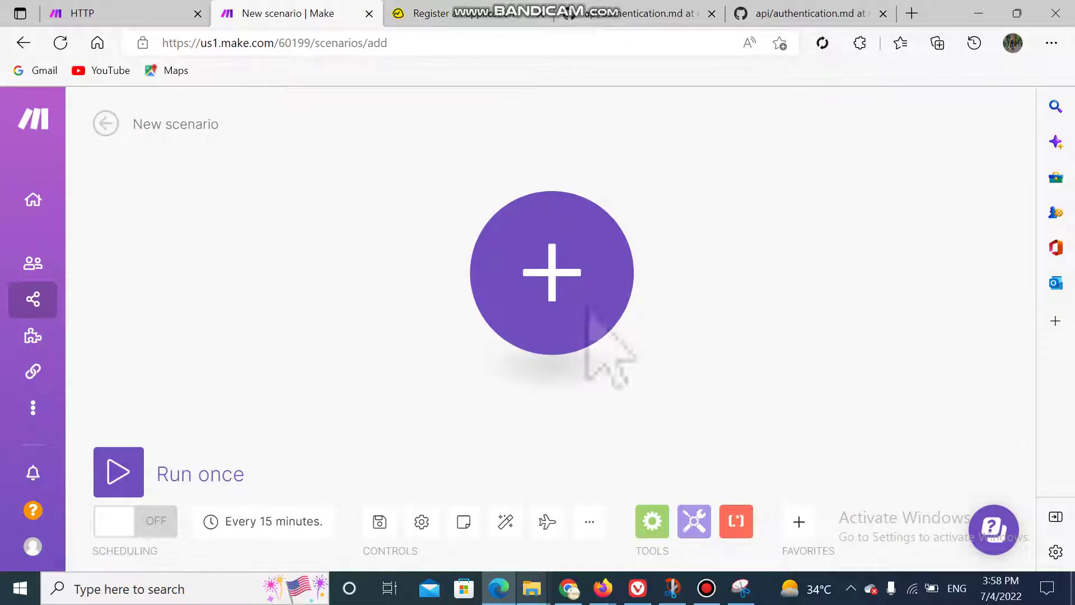
key(ctrl+Tab)
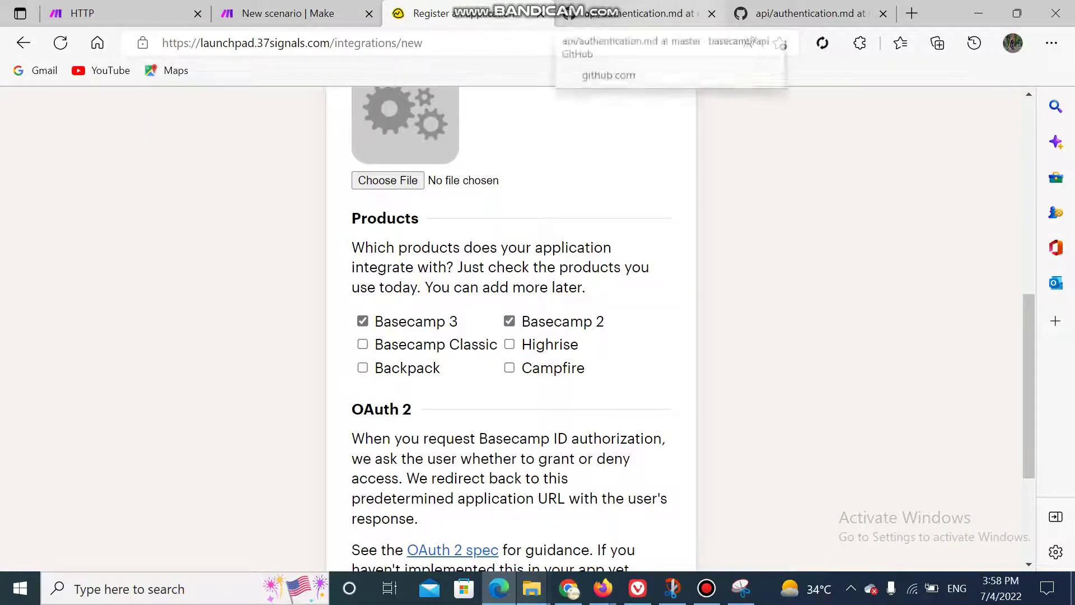
key(ctrl+Tab)
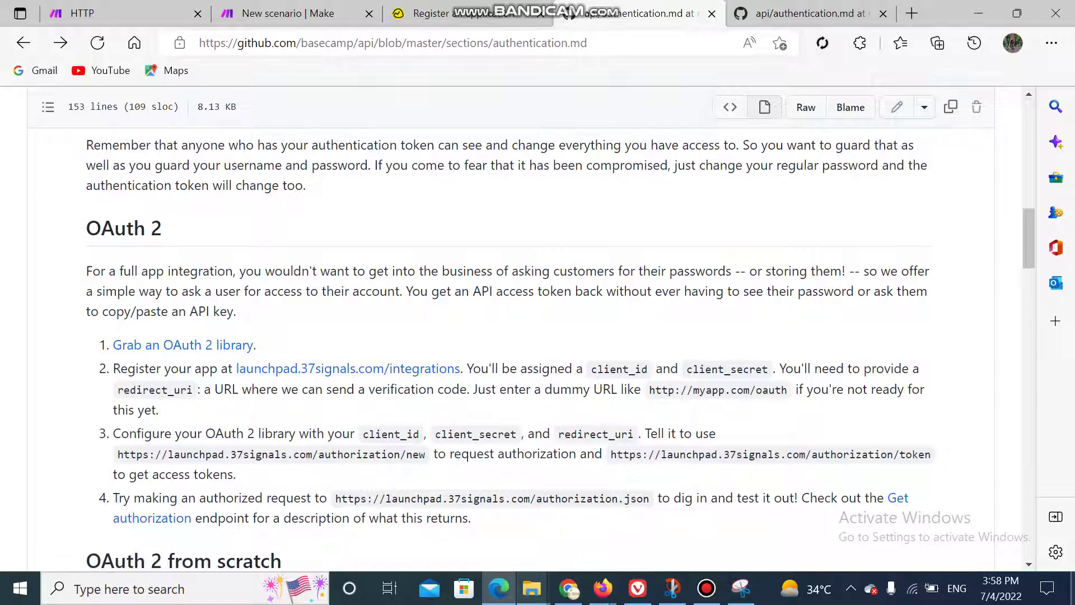
key(ctrl+shift+Tab)
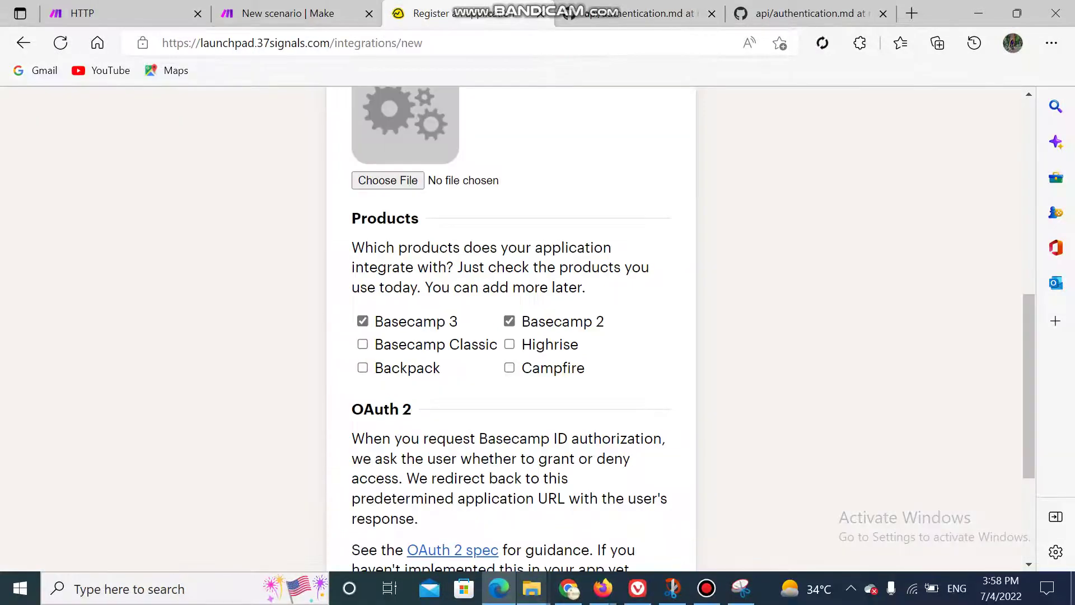
scroll(511, 336, down, 3)
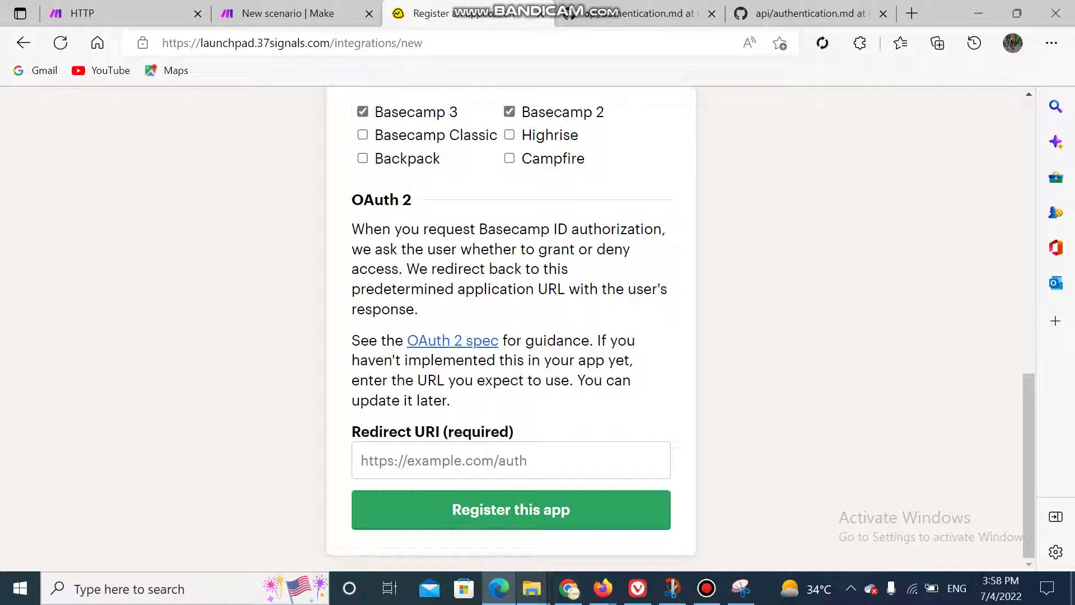
Step: Switch to the new Make scenario and add the HTTP app's "Make an OAuth 2.0 request" module
click(287, 14)
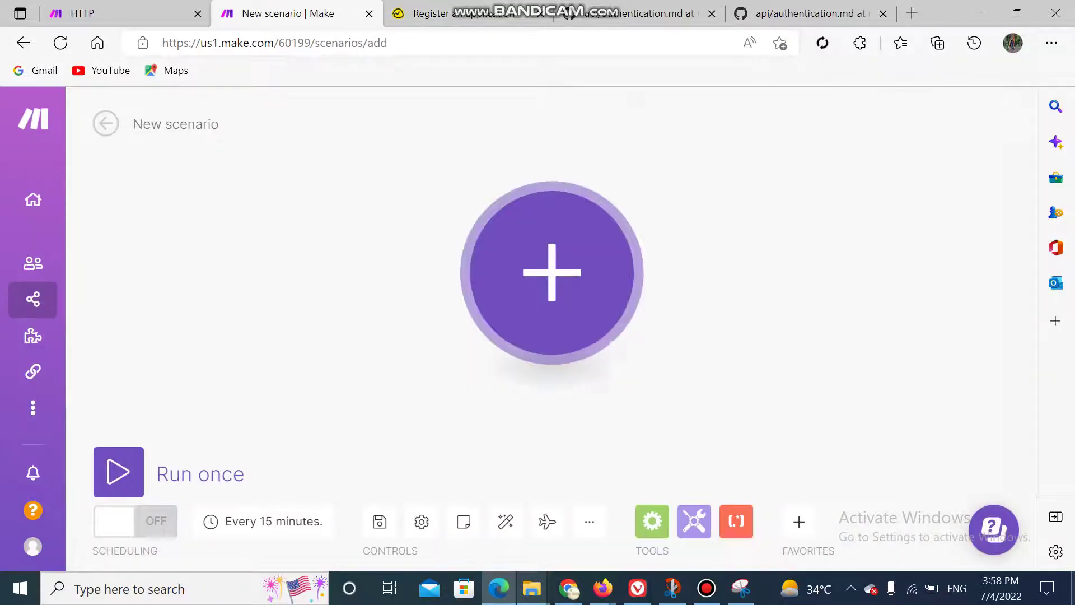
click(552, 272)
text(http)
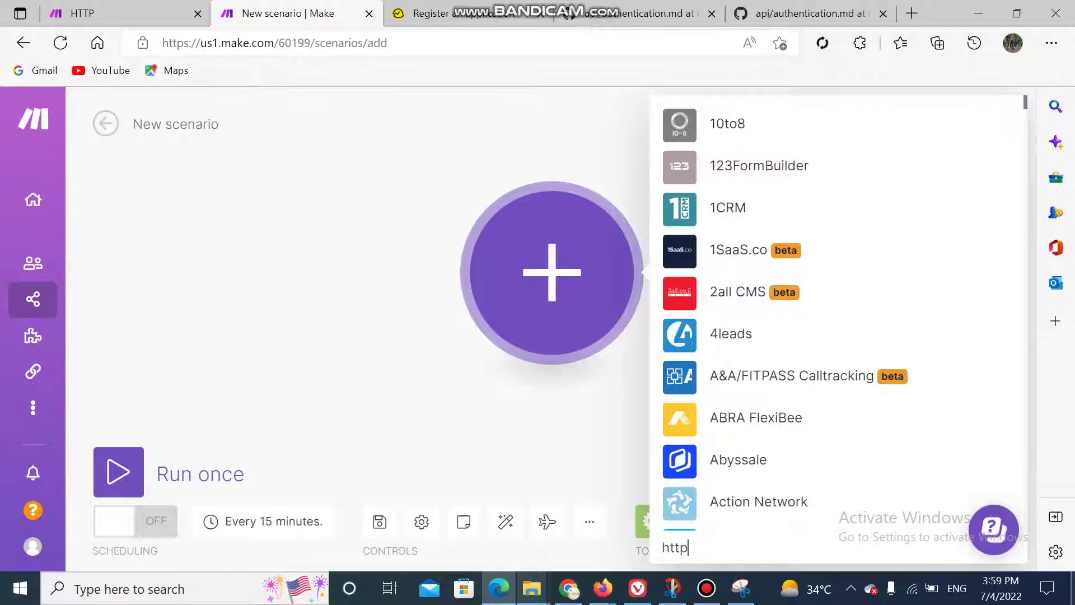
scroll(838, 312, down, 2)
scroll(839, 312, up, 2)
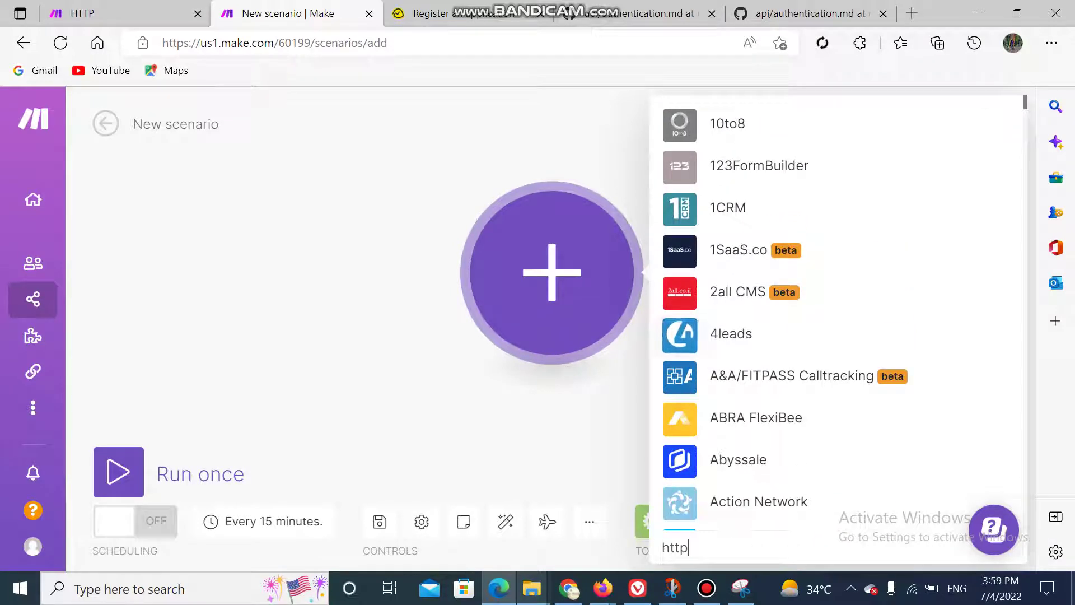
text(s)
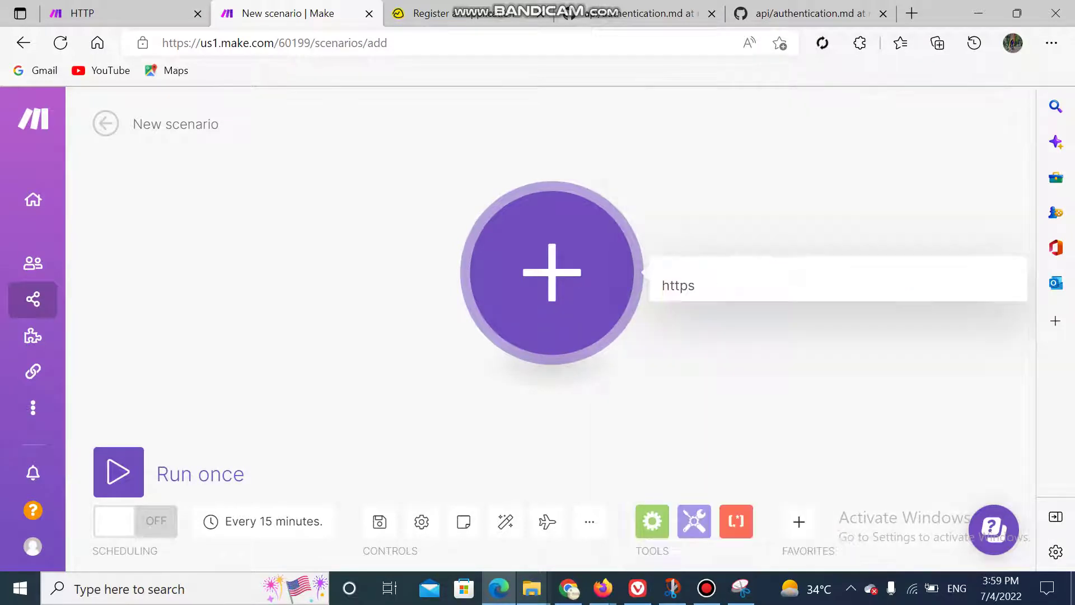
key(BackSpace)
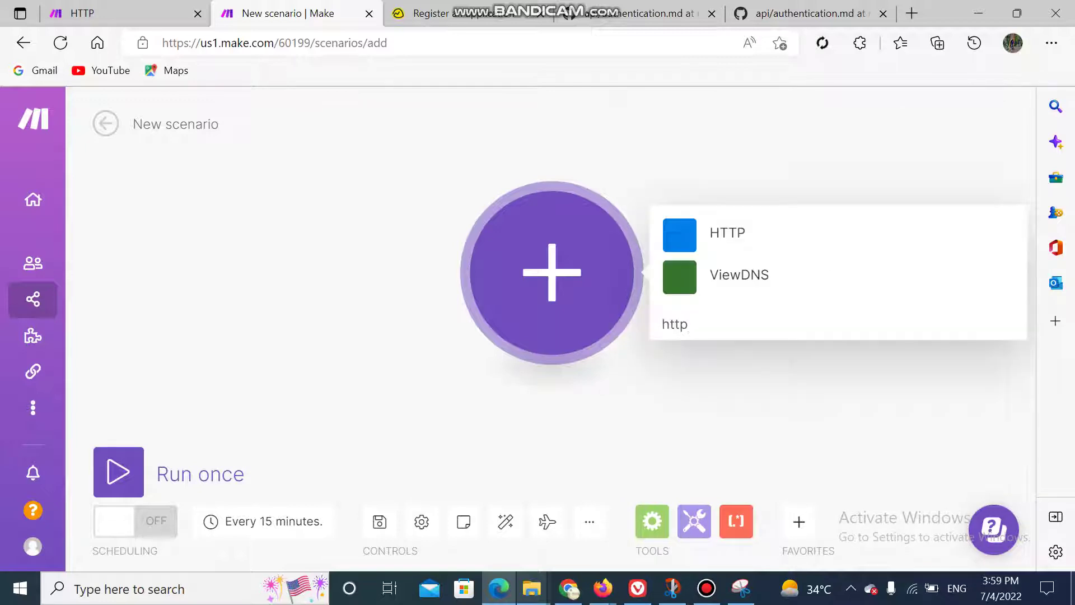
click(689, 233)
scroll(680, 330, down, 2)
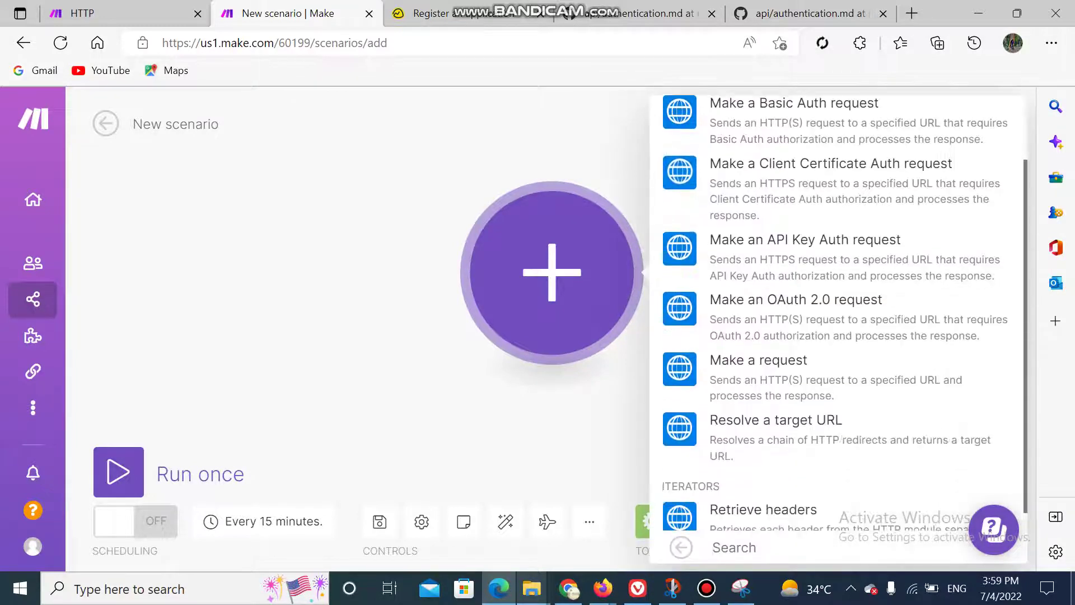
scroll(680, 331, up, 1)
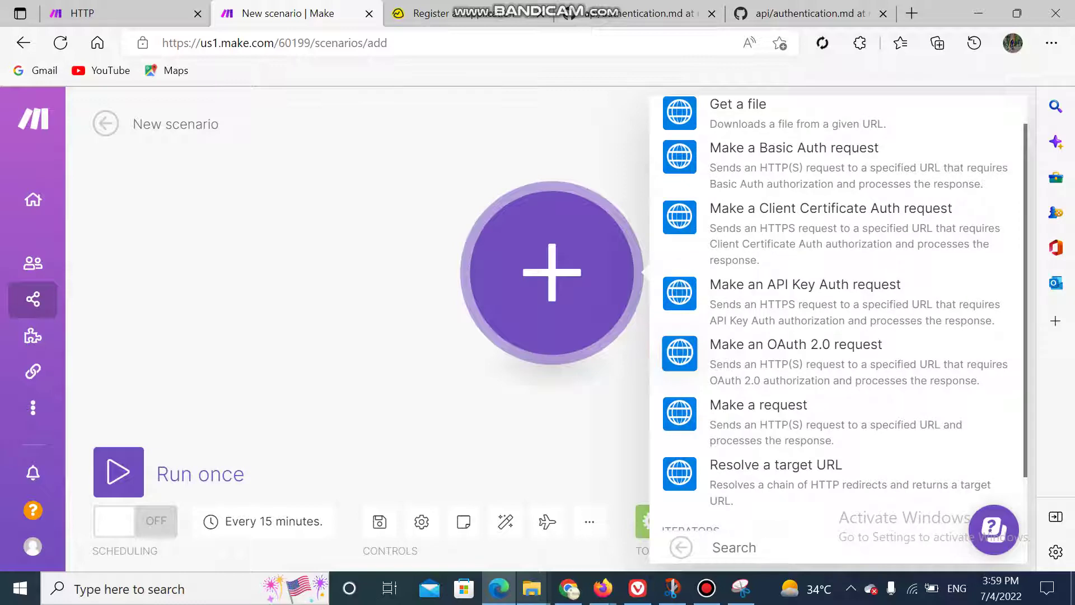
click(796, 345)
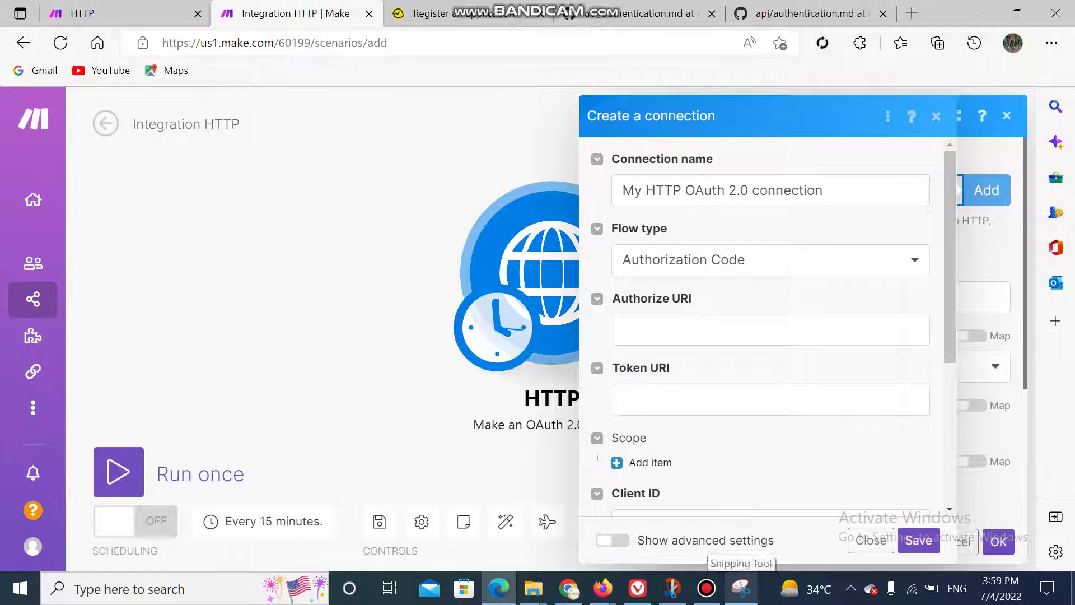
click(740, 190)
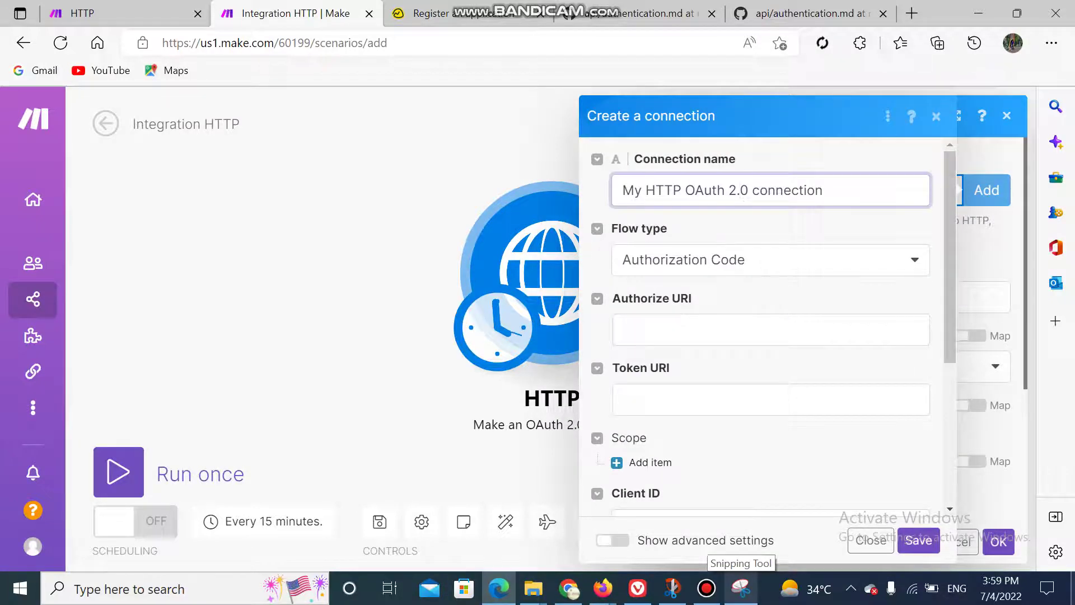
key(ctrl+a)
text(new co)
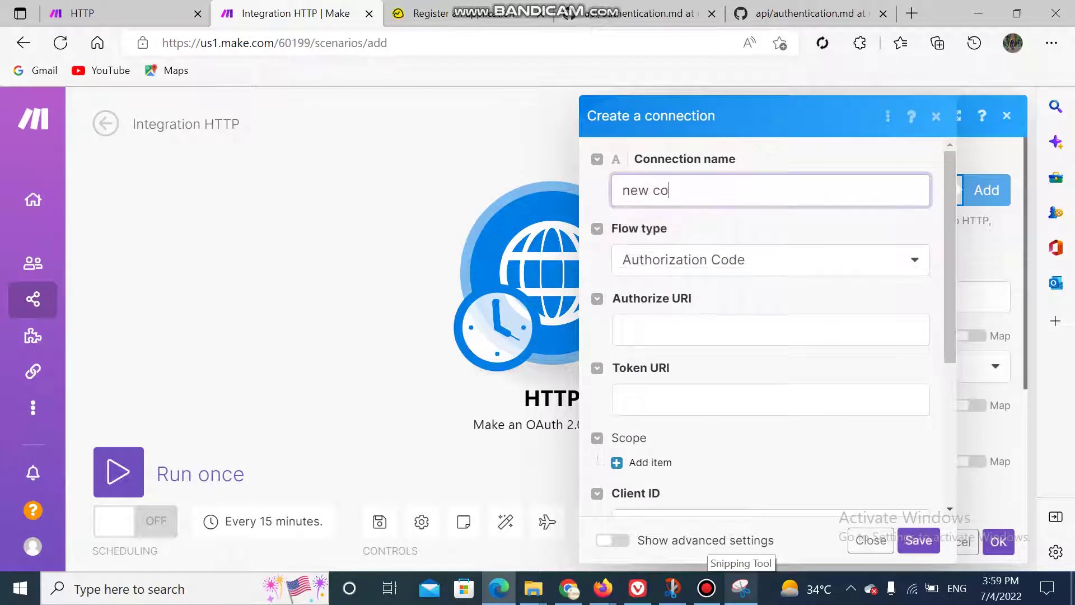
text(nnecton)
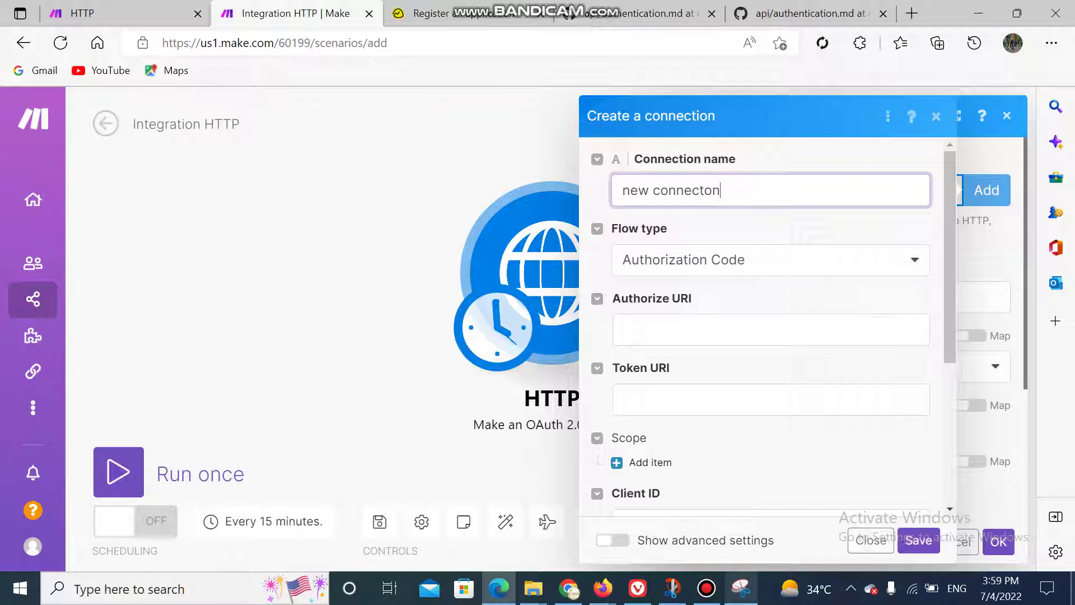
scroll(773, 336, down, 1)
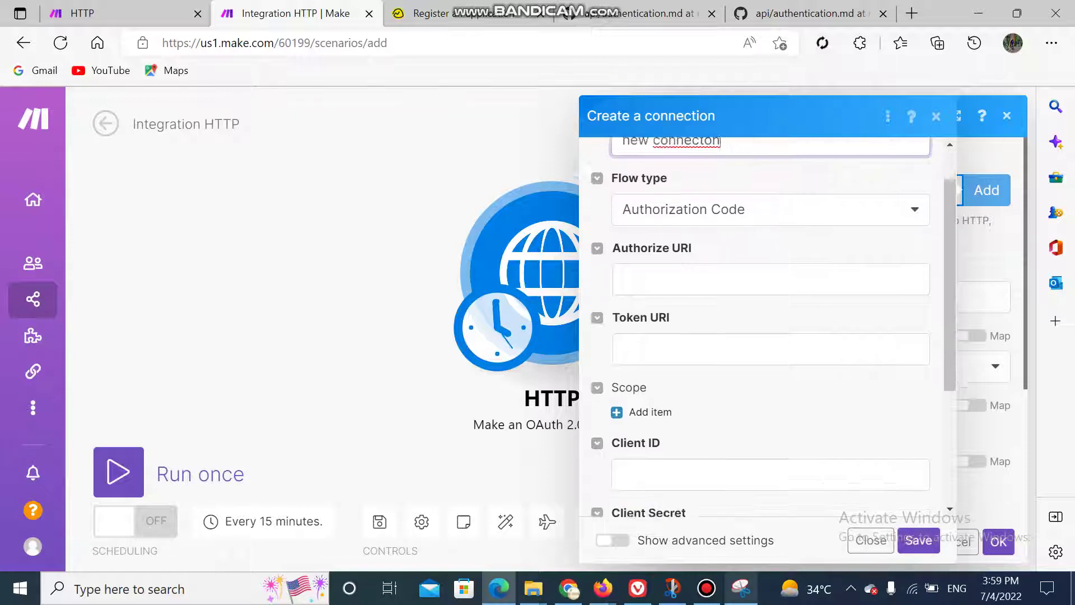
click(871, 540)
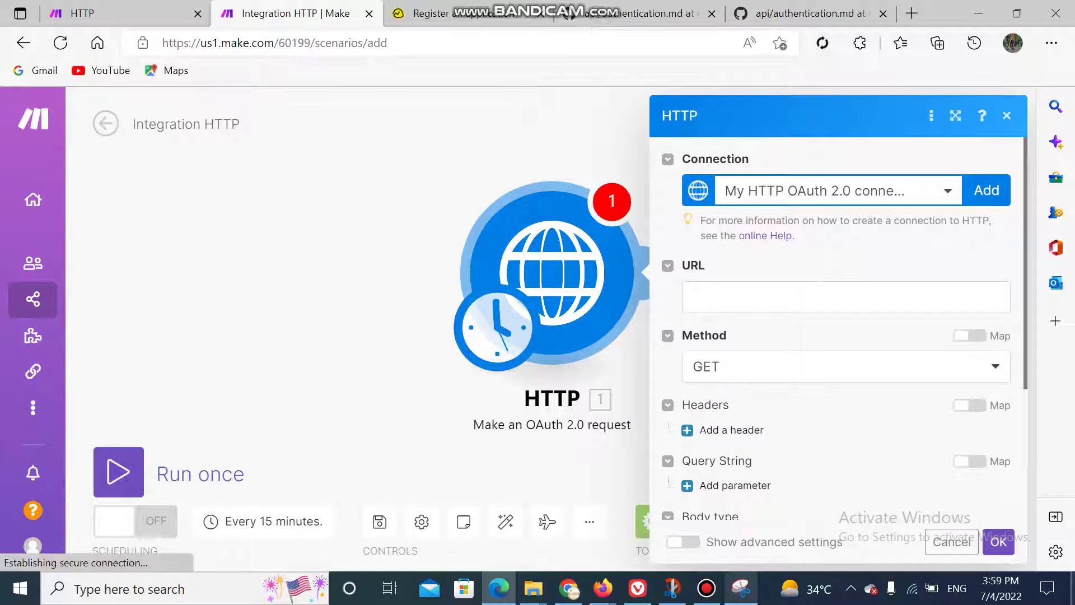
Step: Open the online help for HTTP connections and go to its "Make an OAuth 2.0 request" section
click(765, 235)
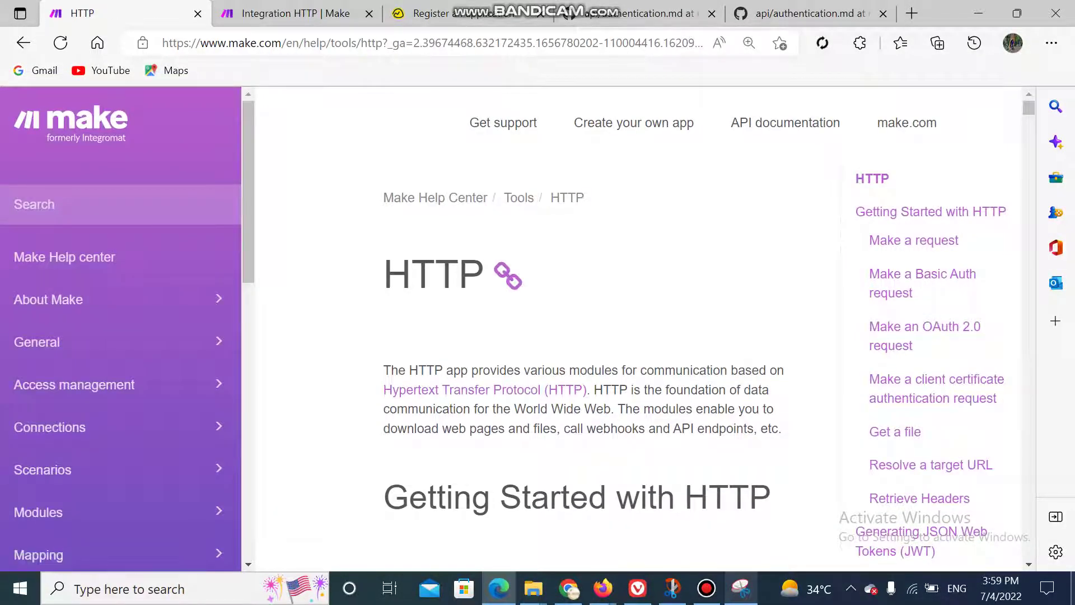
scroll(586, 328, down, 4)
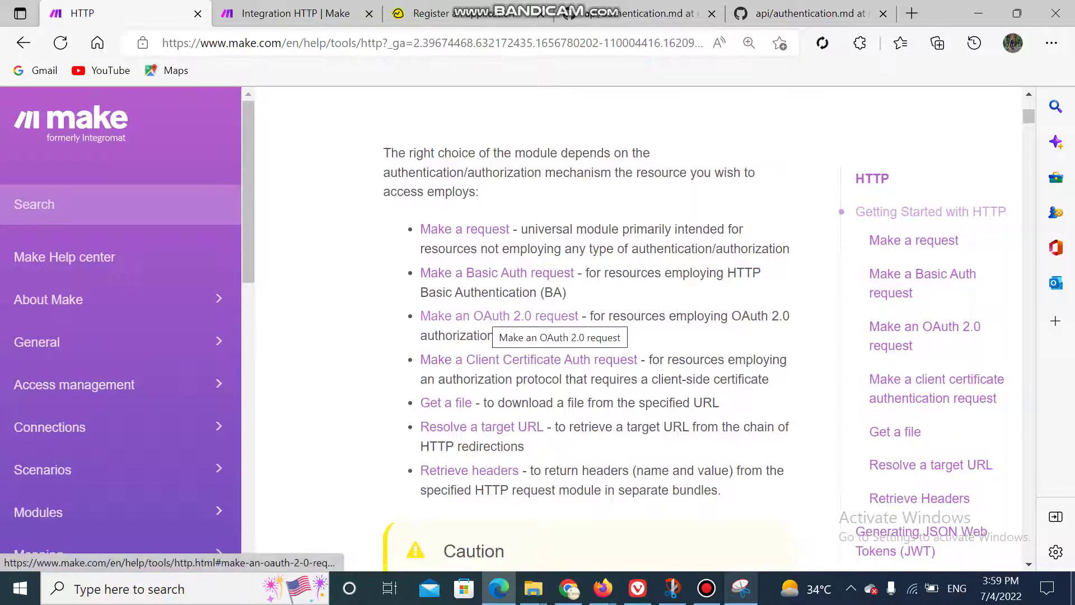
click(495, 316)
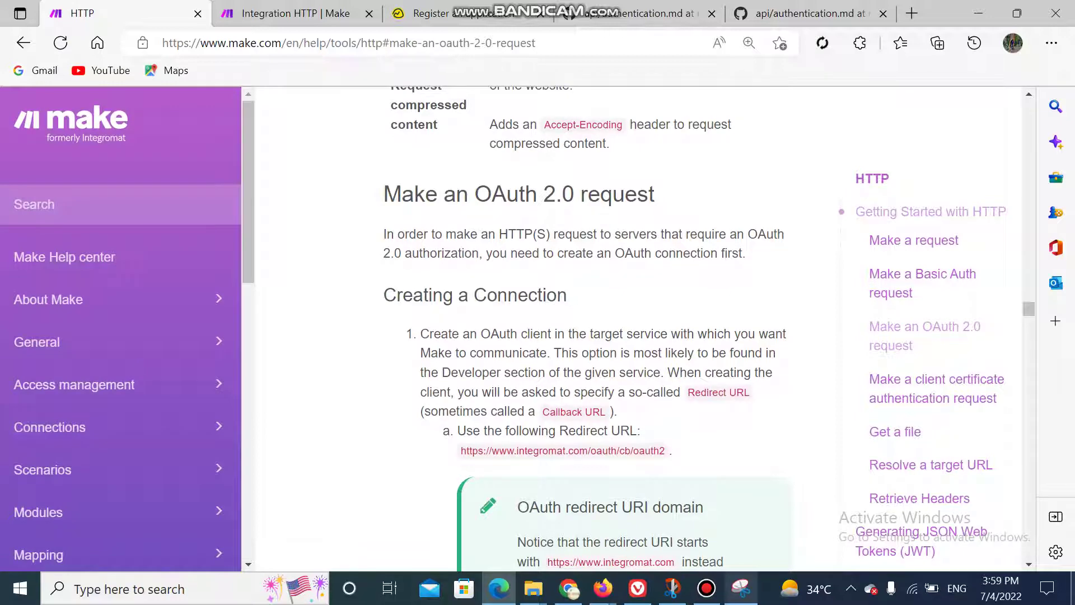
scroll(638, 435, down, 1)
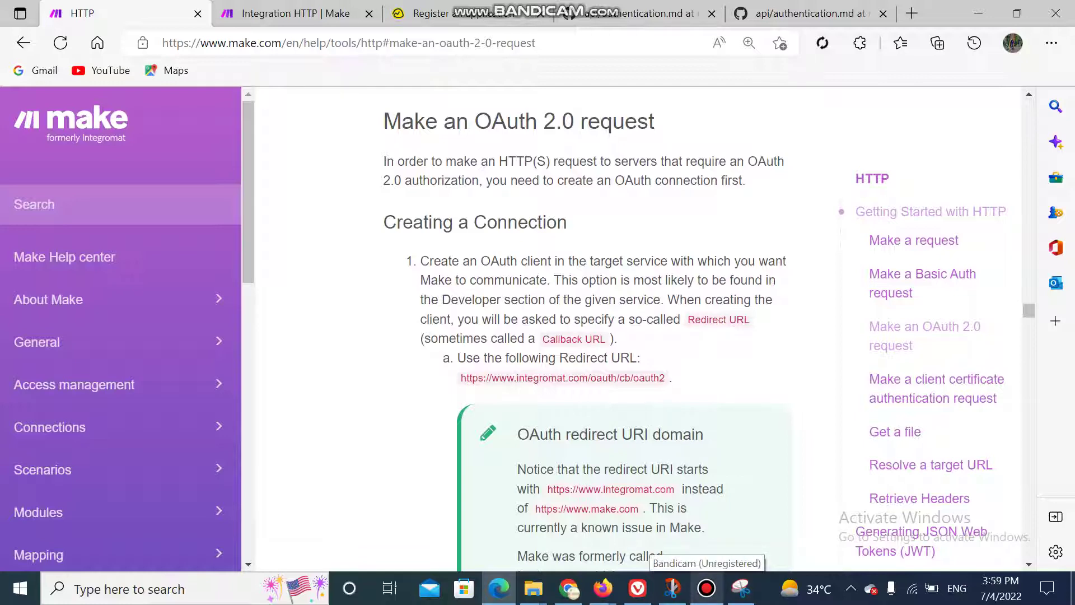
scroll(586, 330, down, 2)
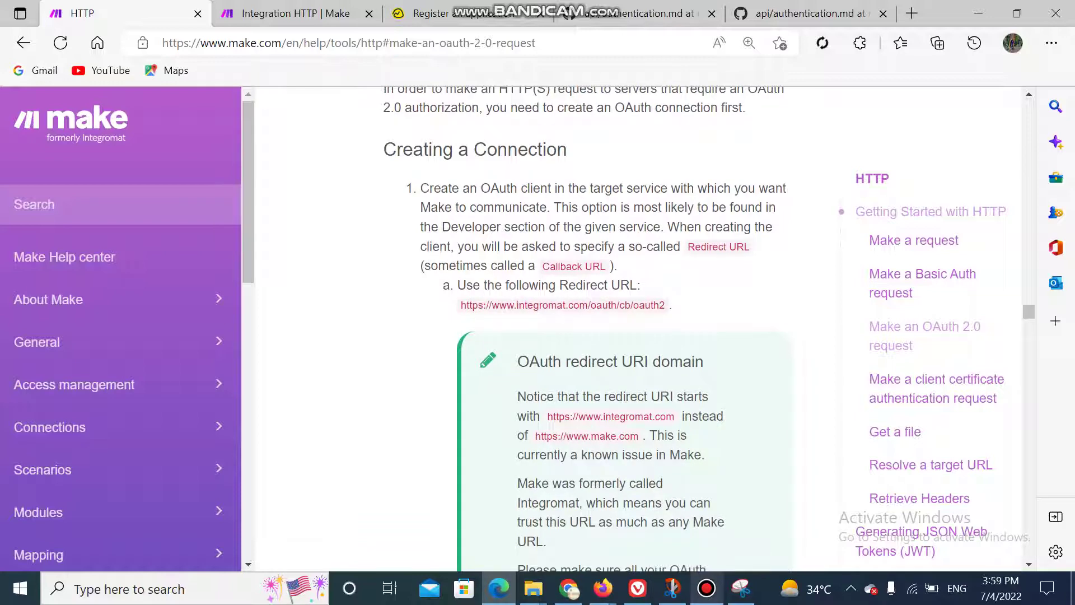
scroll(585, 330, down, 2)
scroll(585, 331, up, 2)
drag(666, 304, 461, 305)
key(ctrl+c)
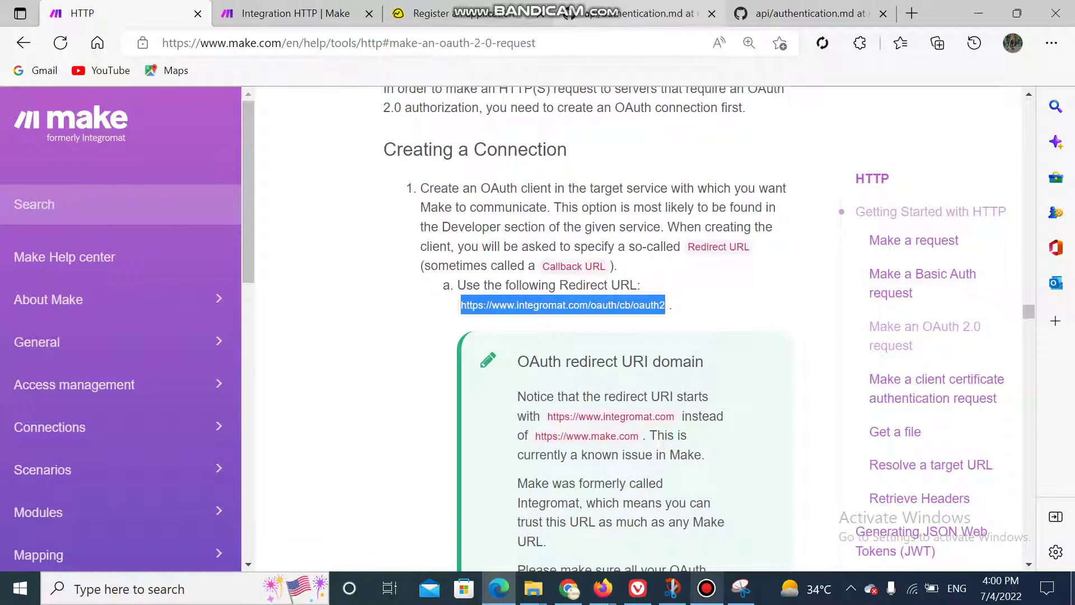
click(466, 13)
click(361, 460)
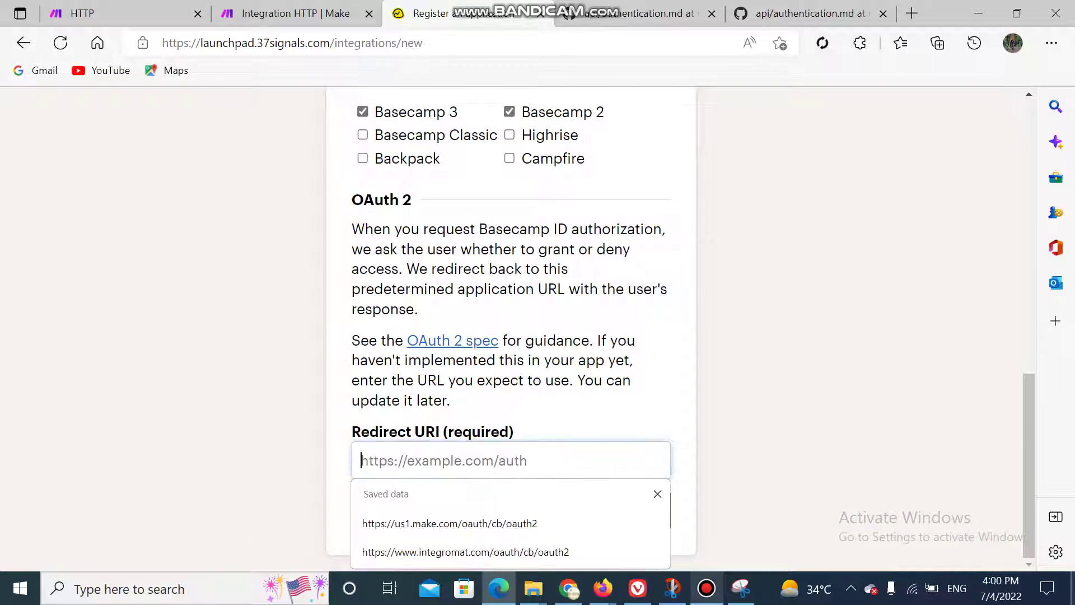
key(ctrl+v)
click(491, 460)
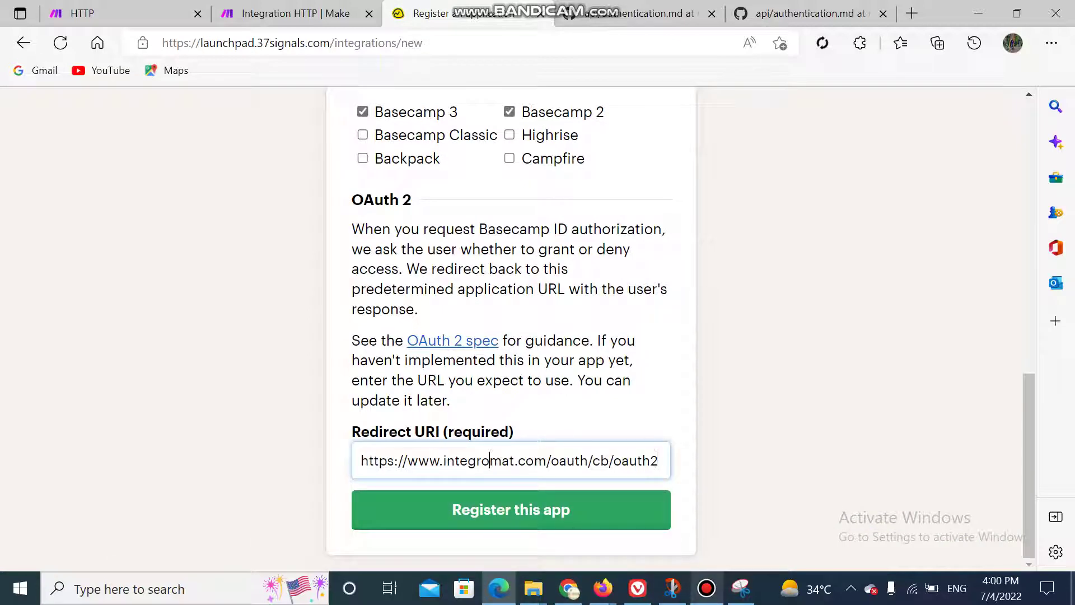
key(ctrl+a)
double_click(491, 461)
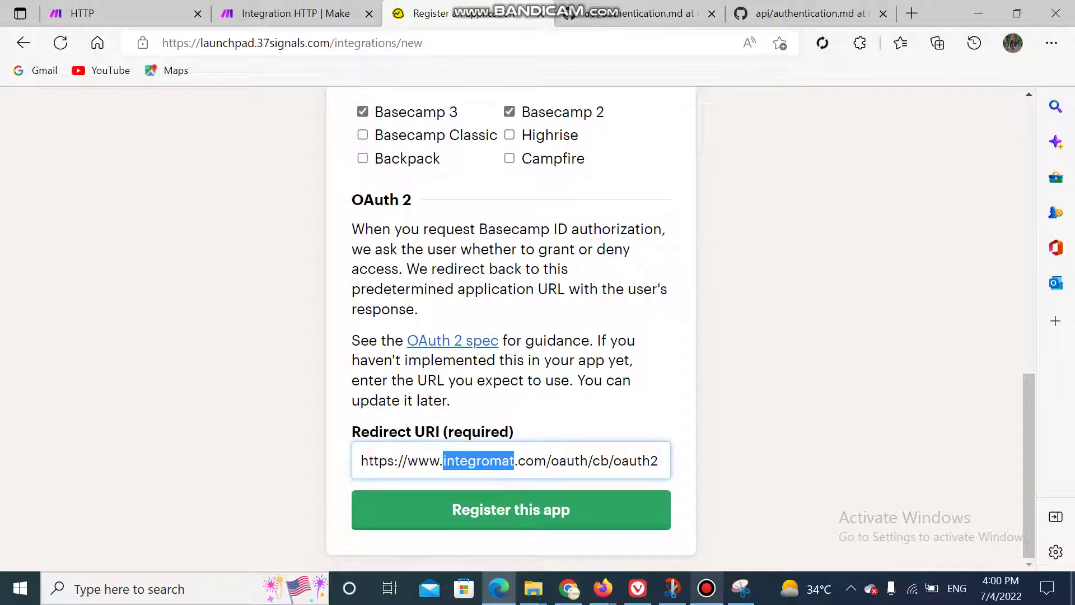
click(296, 12)
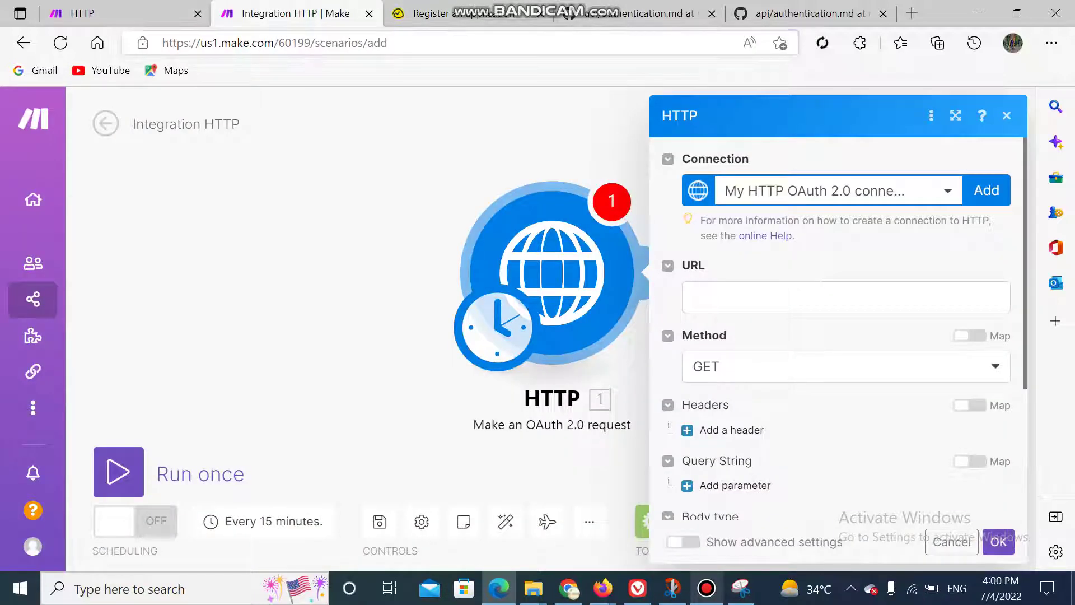
double_click(234, 43)
click(459, 13)
key(ctrl+a)
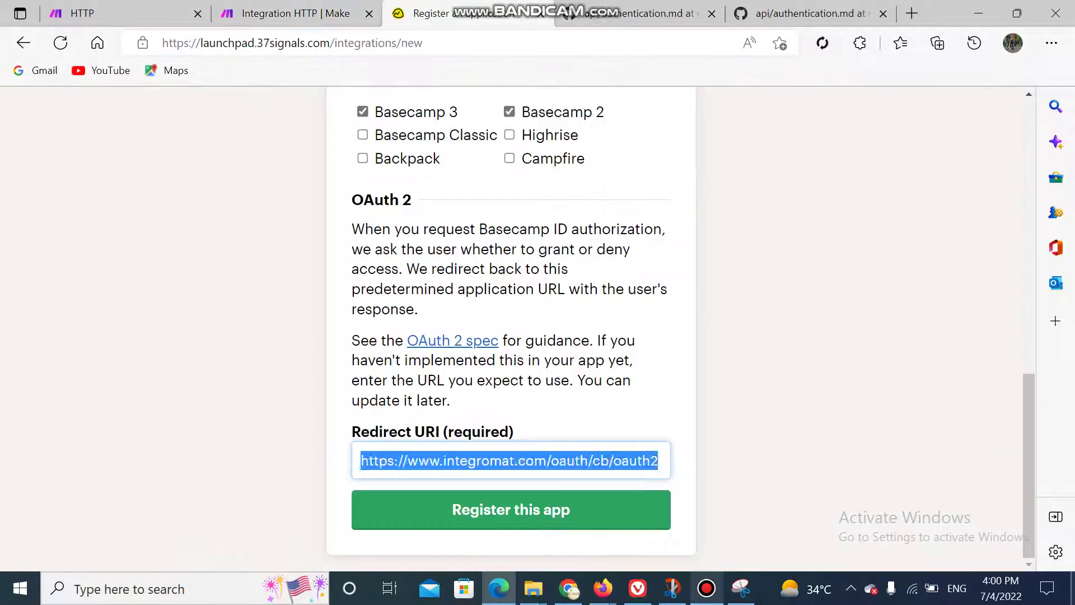
key(BackSpace)
key(Down)
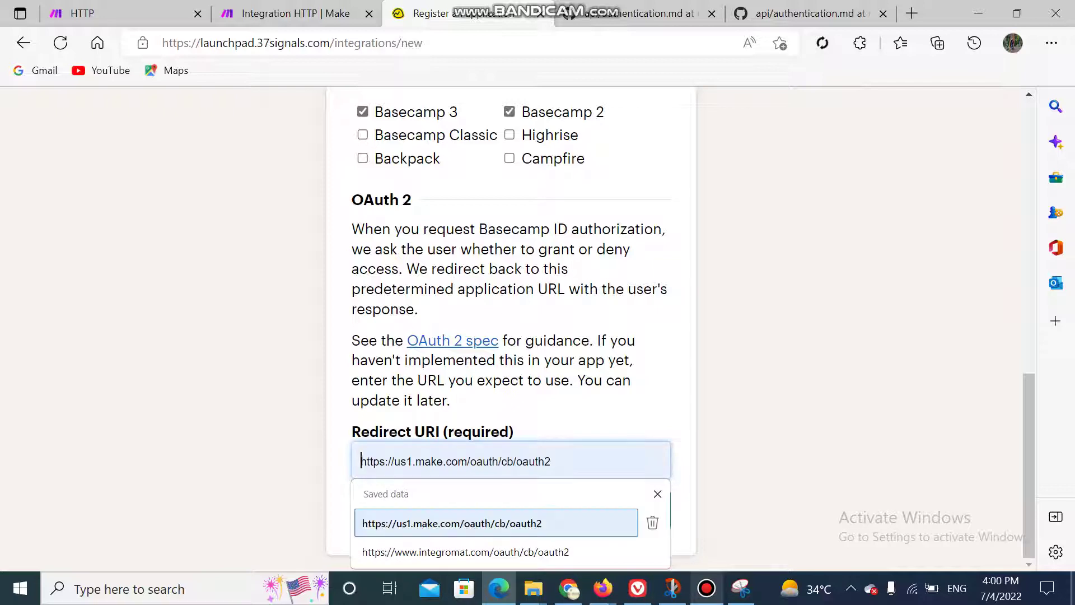
key(Return)
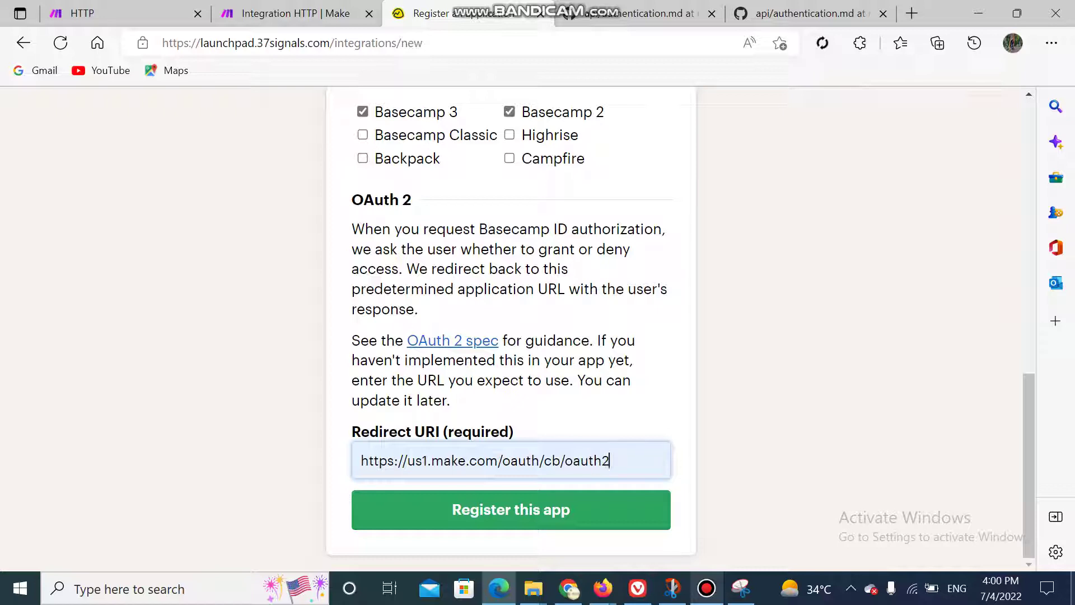
key(Return)
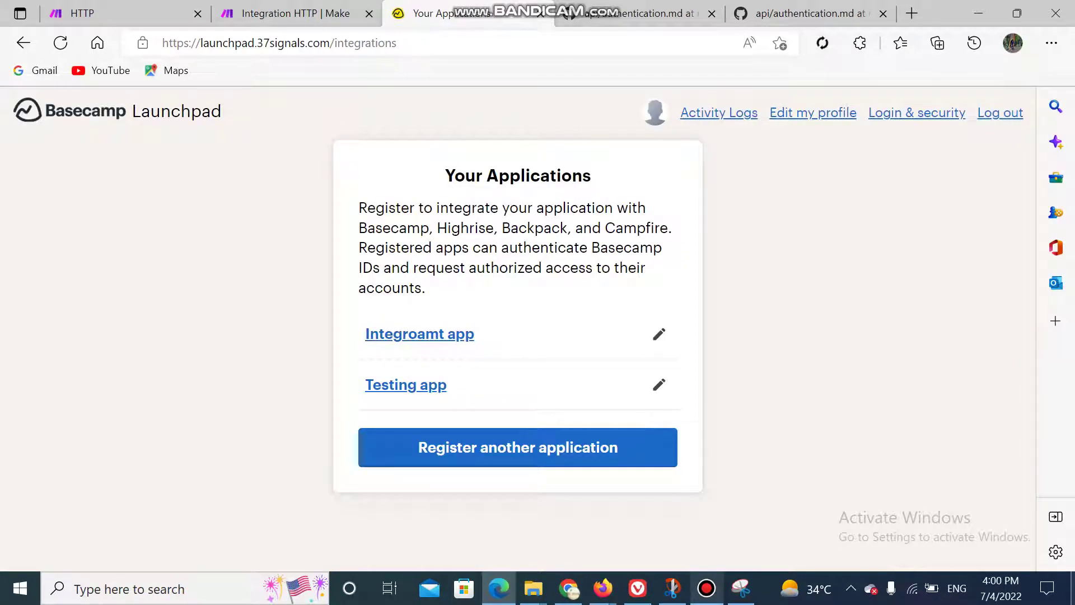
Step: Open the Testing app's details to view its OAuth 2 credentials, and consult the OAuth 2 section of the Basecamp authentication guide
click(406, 384)
scroll(406, 385, down, 2)
scroll(511, 330, down, 3)
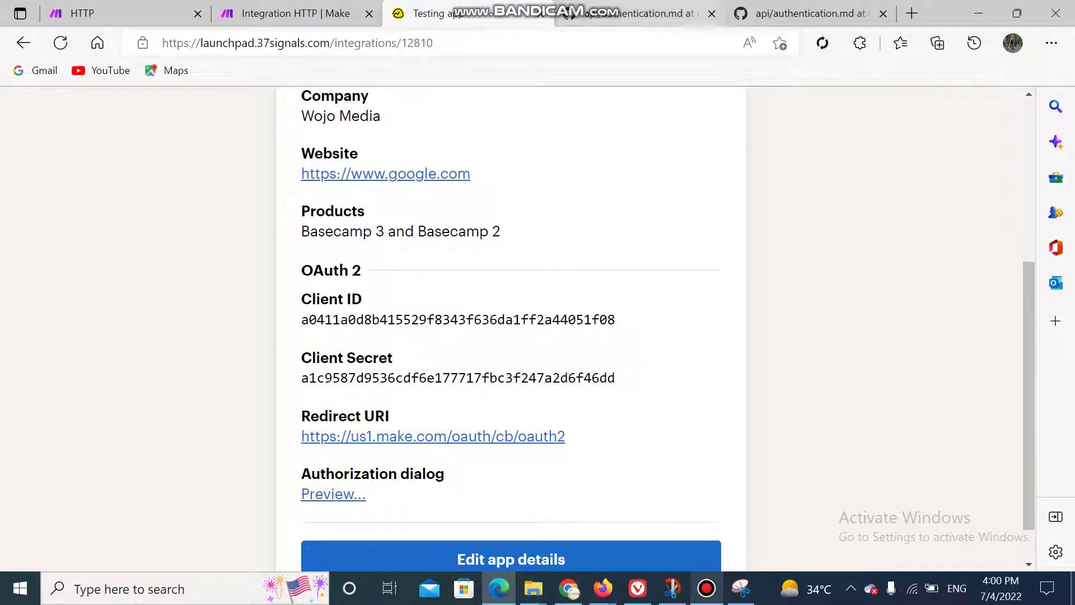
click(639, 14)
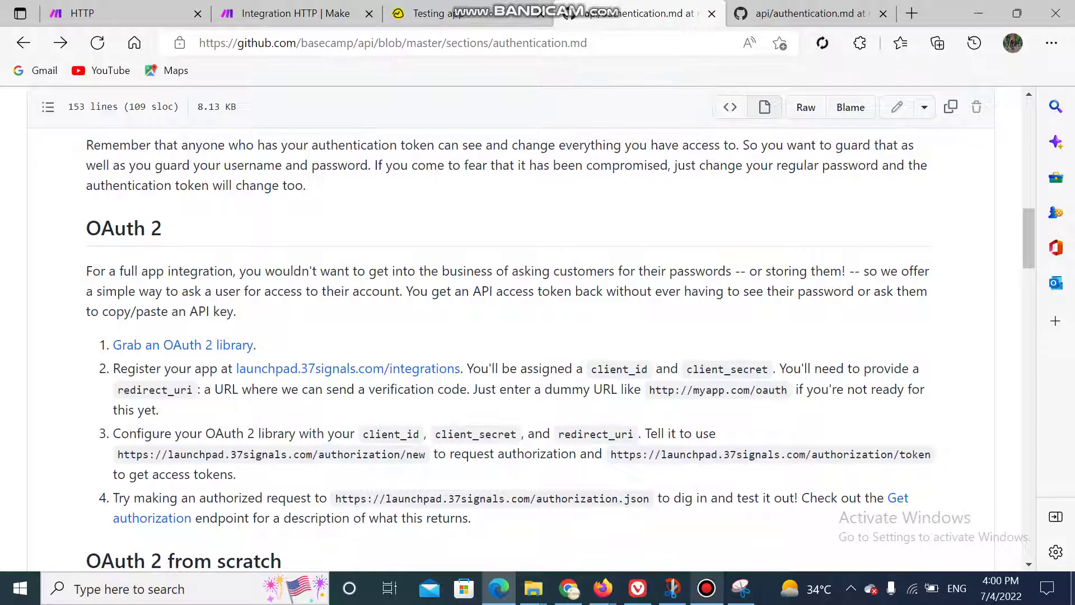
Step: Return to the Make scenario and start creating a new connection for the HTTP OAuth 2.0 module
click(295, 13)
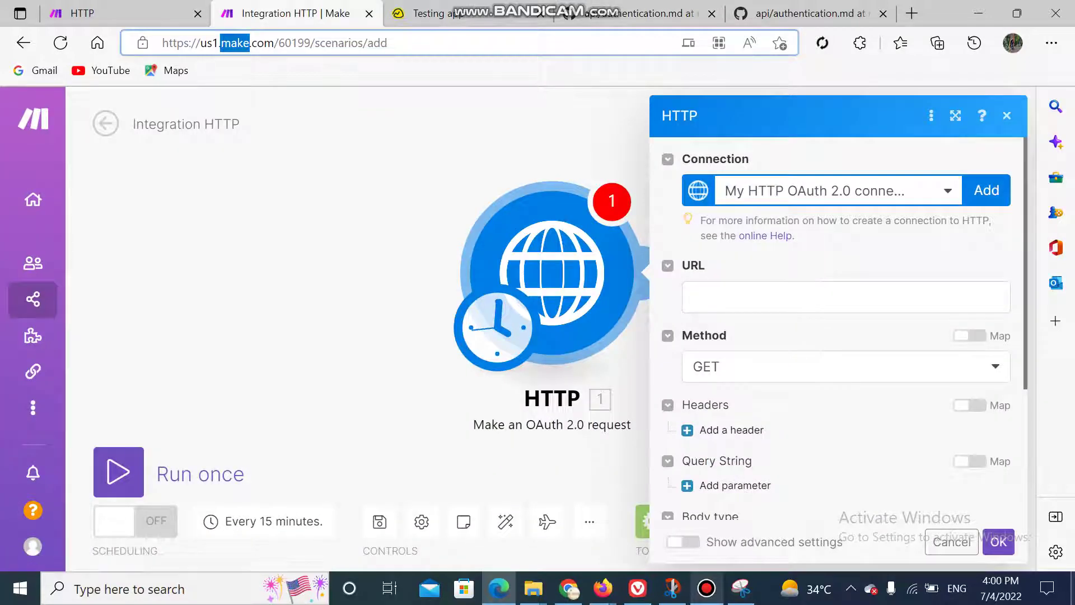
click(986, 190)
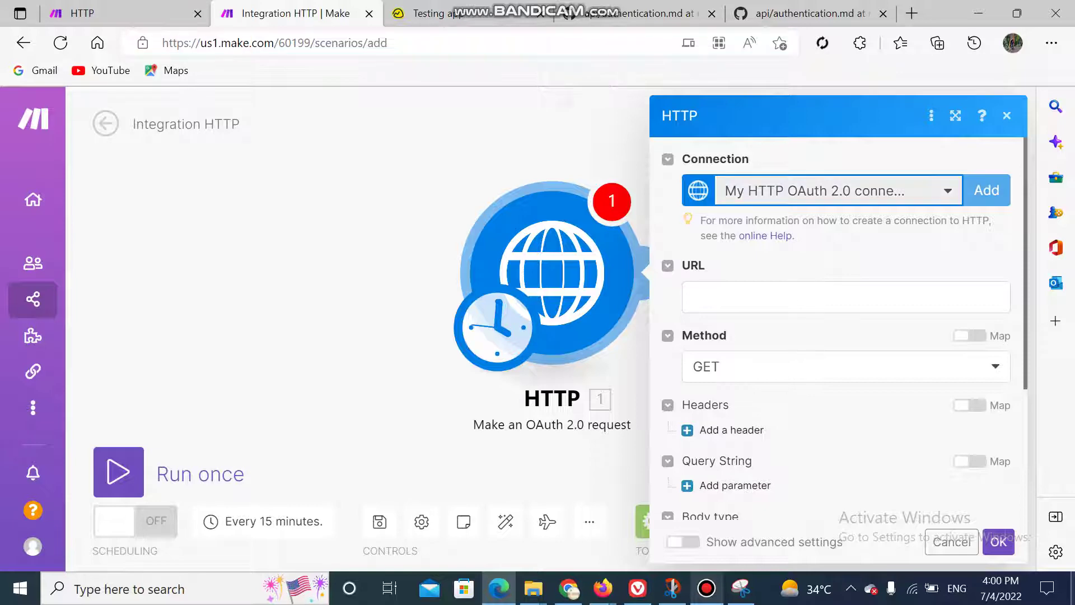
scroll(771, 325, down, 1)
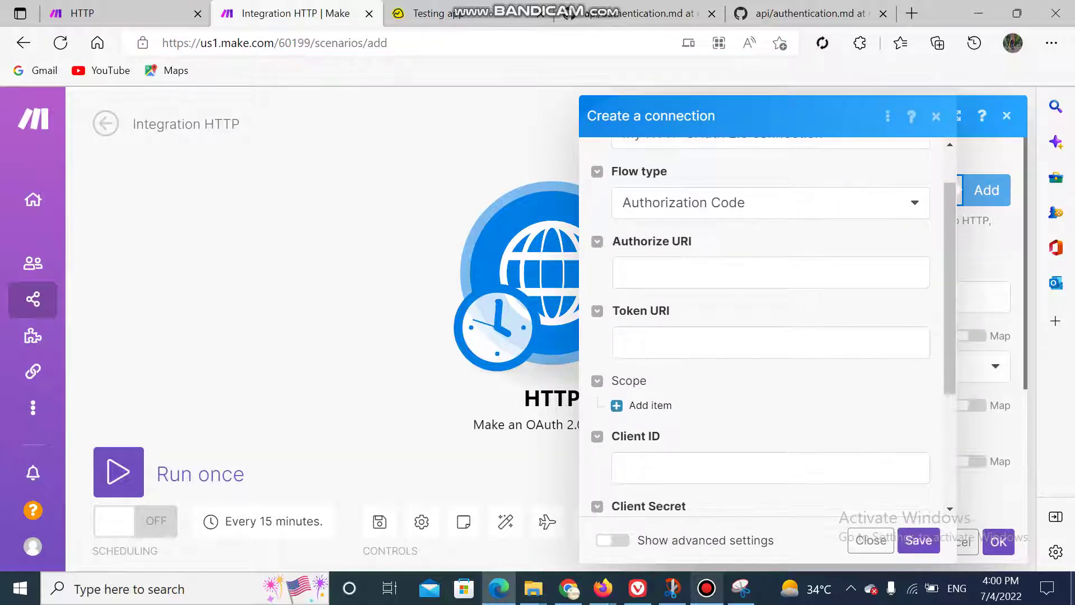
Step: Review the authorization and token URLs in the Basecamp guide and the client credentials in Launchpad, returning to the Make connection form
click(638, 13)
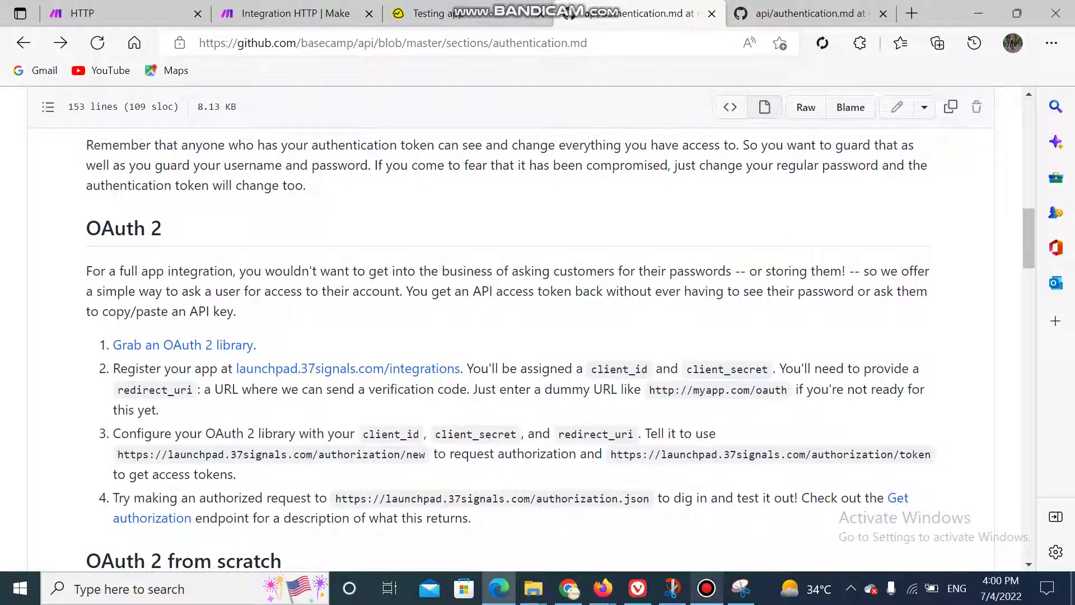
click(425, 14)
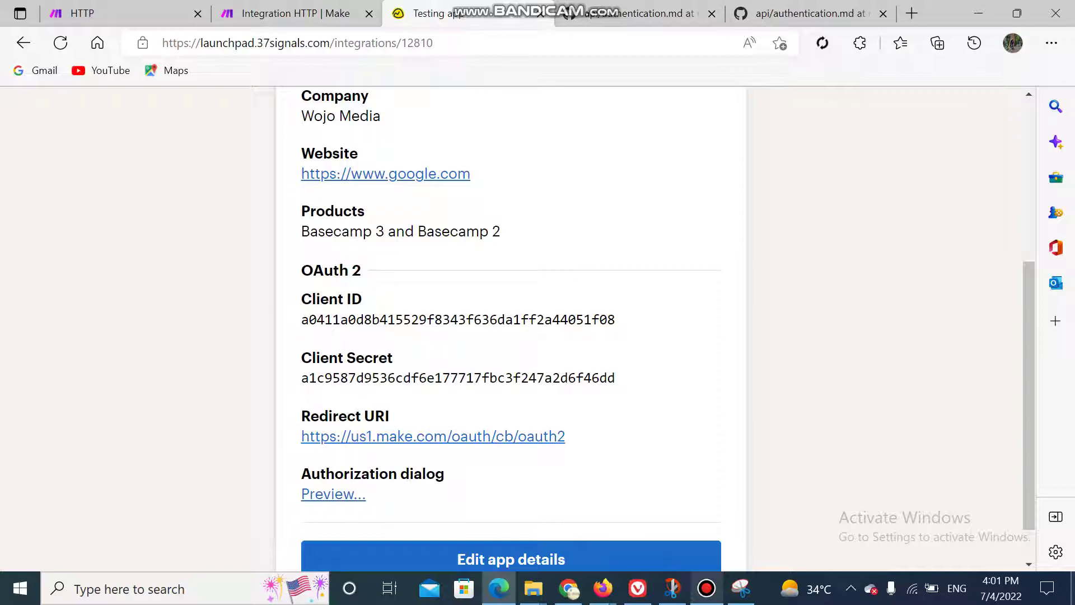
click(295, 13)
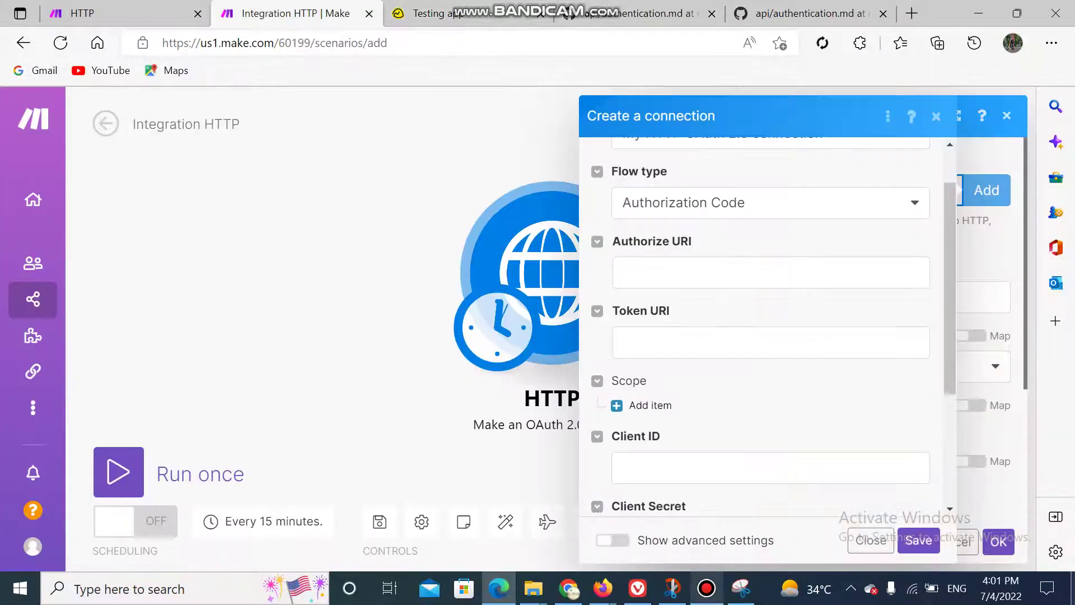
click(638, 13)
scroll(527, 331, down, 1)
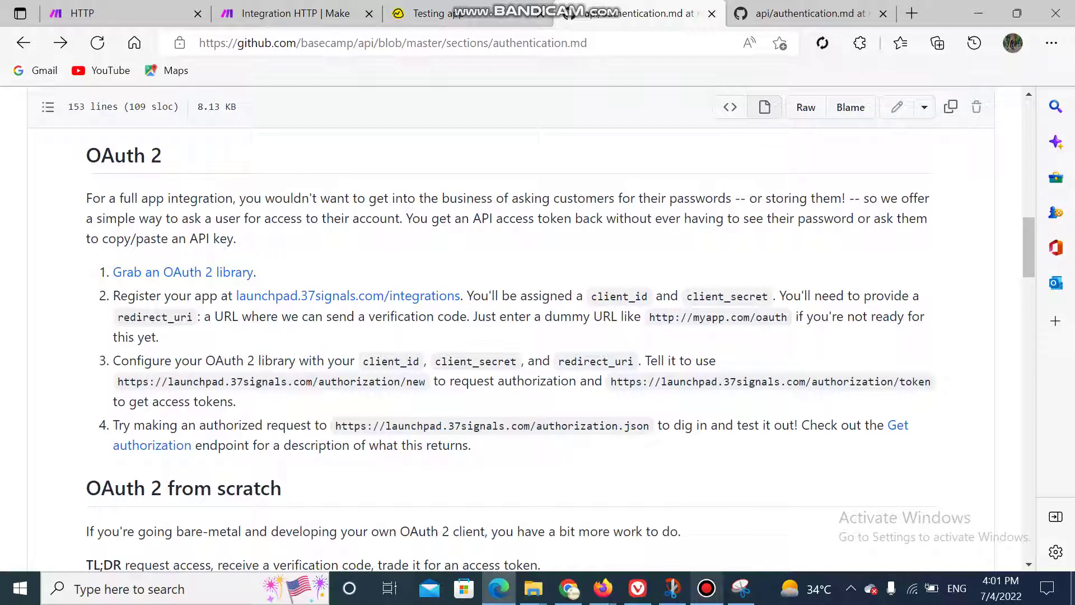
drag(117, 382, 426, 381)
key(ctrl+c)
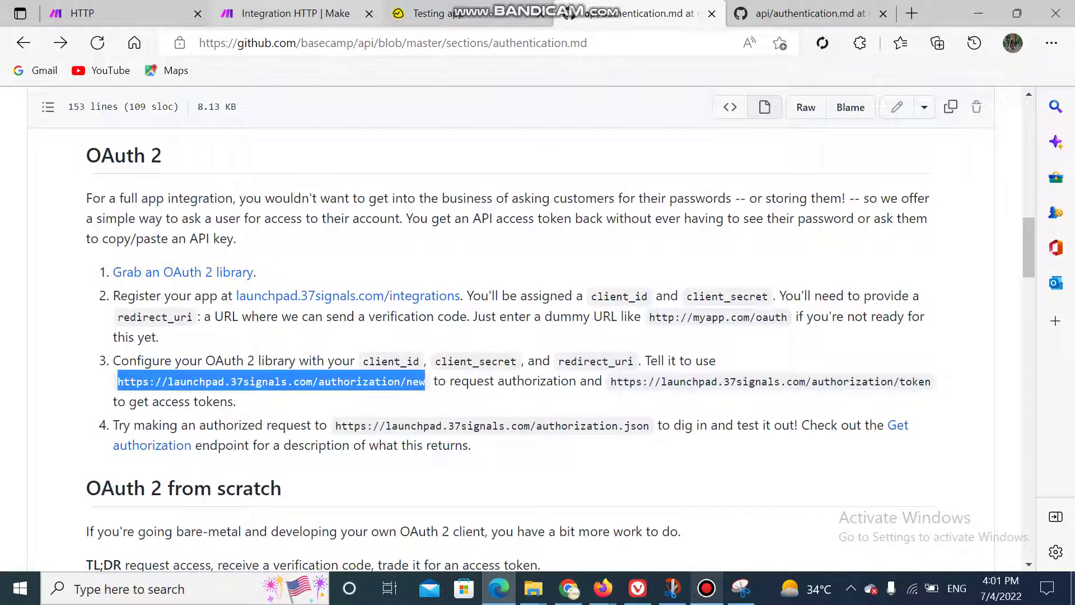
click(295, 13)
click(624, 273)
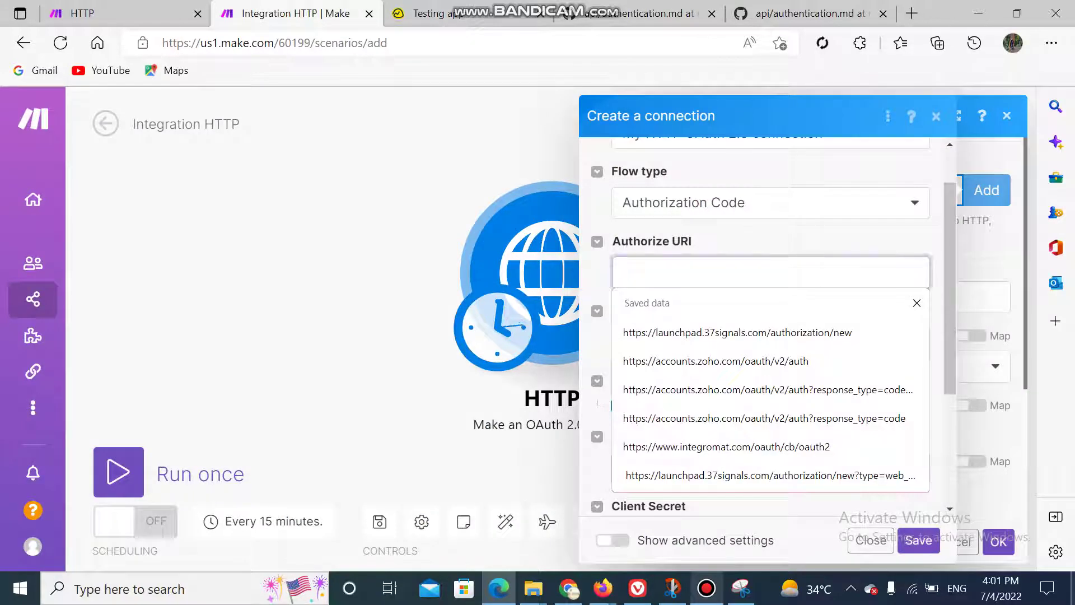
key(ctrl+v)
click(804, 13)
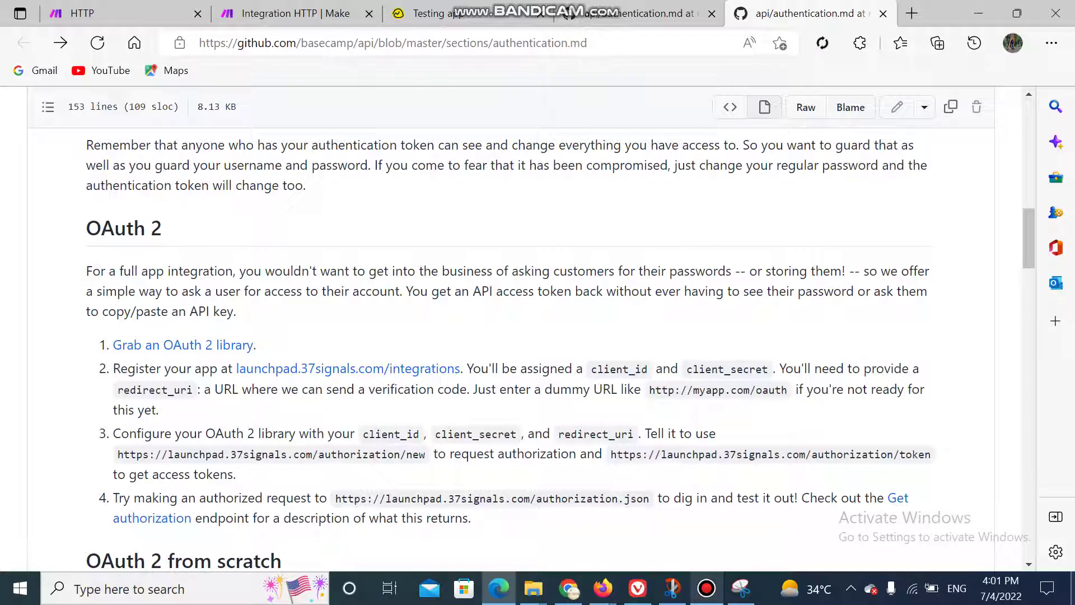
drag(611, 454, 931, 454)
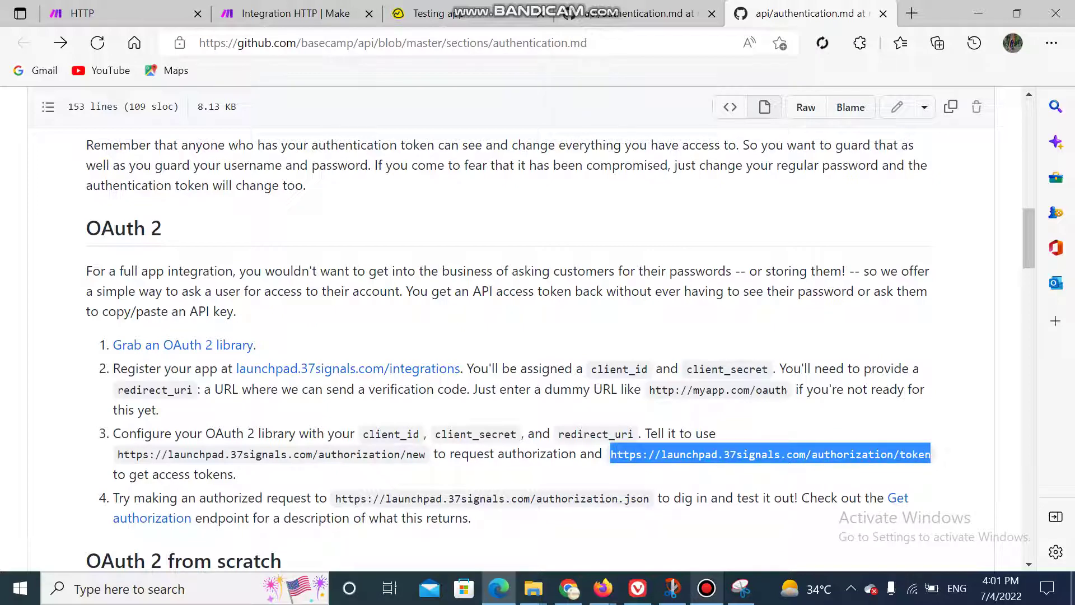
key(ctrl+c)
click(297, 13)
click(728, 342)
key(ctrl+v)
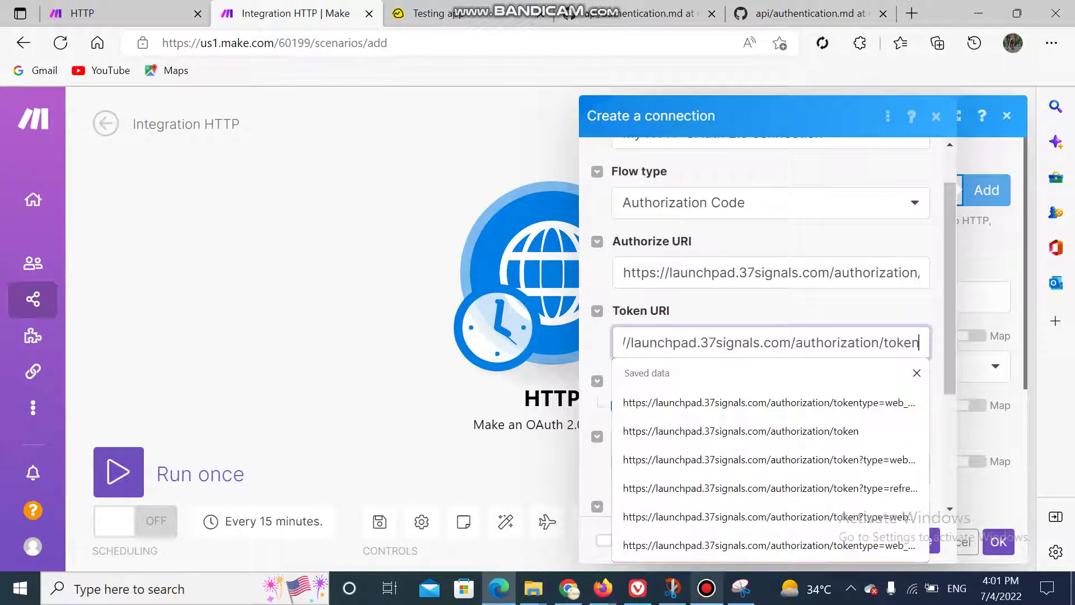
click(812, 311)
Step: Copy the Testing app's Client ID from Launchpad into the Client ID of the Make connection
scroll(770, 325, down, 2)
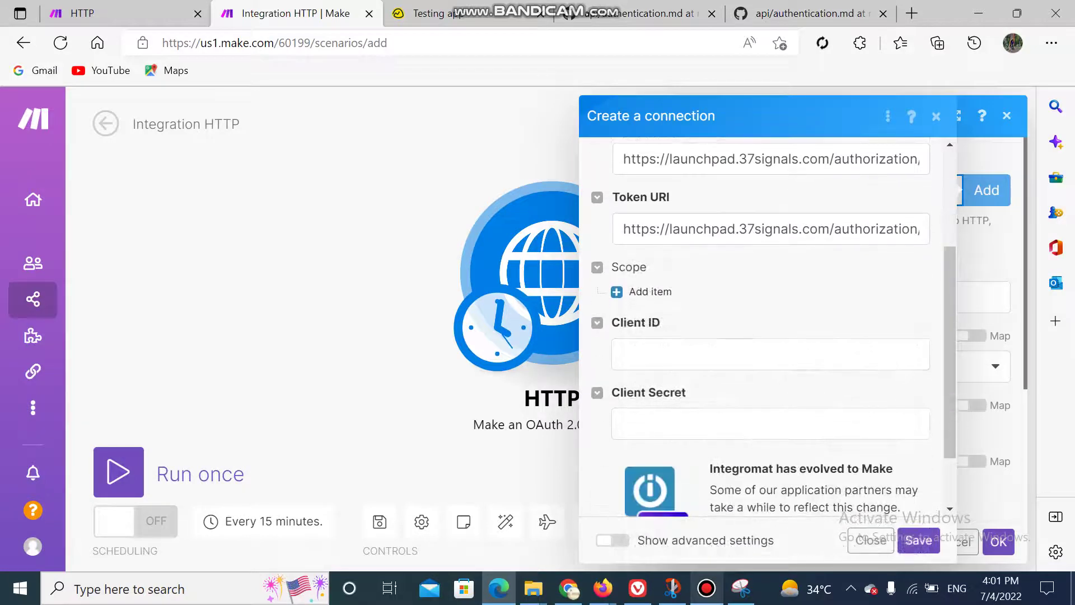
click(428, 17)
double_click(458, 319)
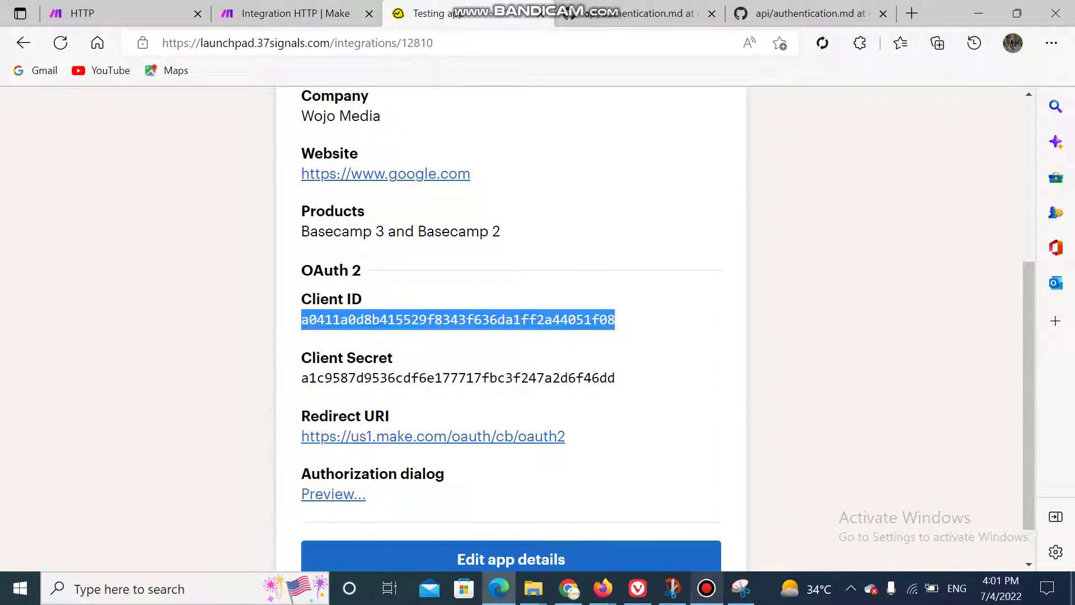
key(ctrl+c)
click(297, 14)
click(770, 354)
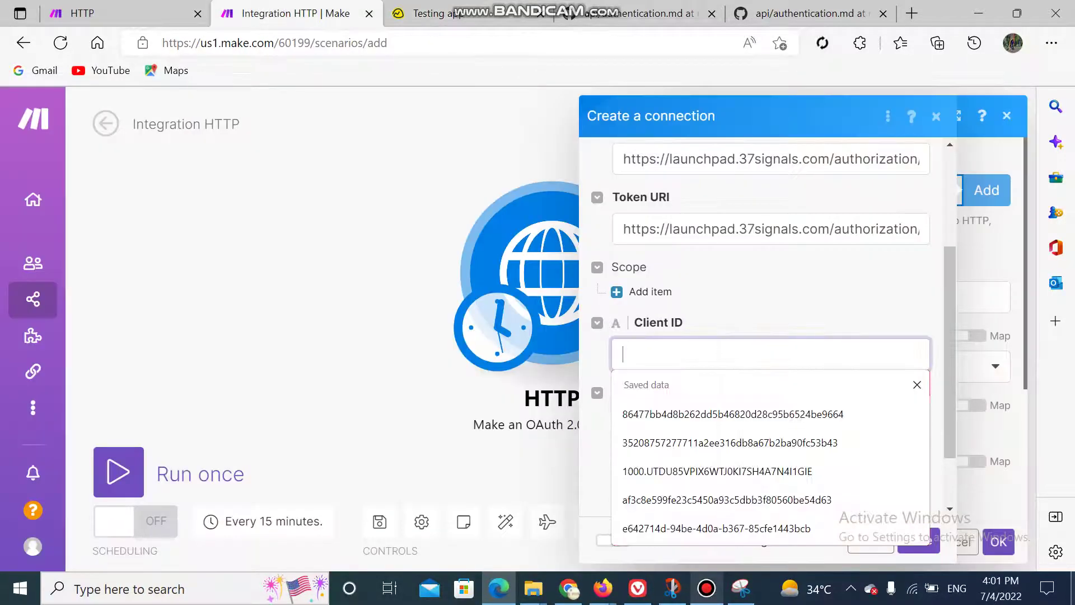
key(ctrl+v)
Step: Copy the Testing app's Client Secret from Launchpad into the Client Secret of the Make connection
click(426, 13)
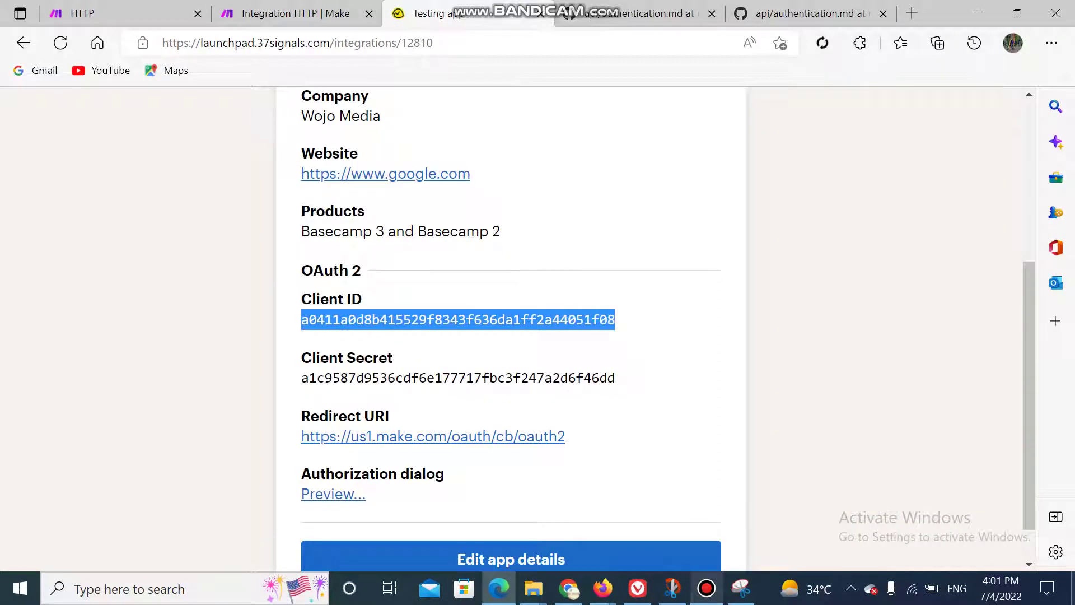
double_click(473, 378)
key(ctrl+c)
click(297, 13)
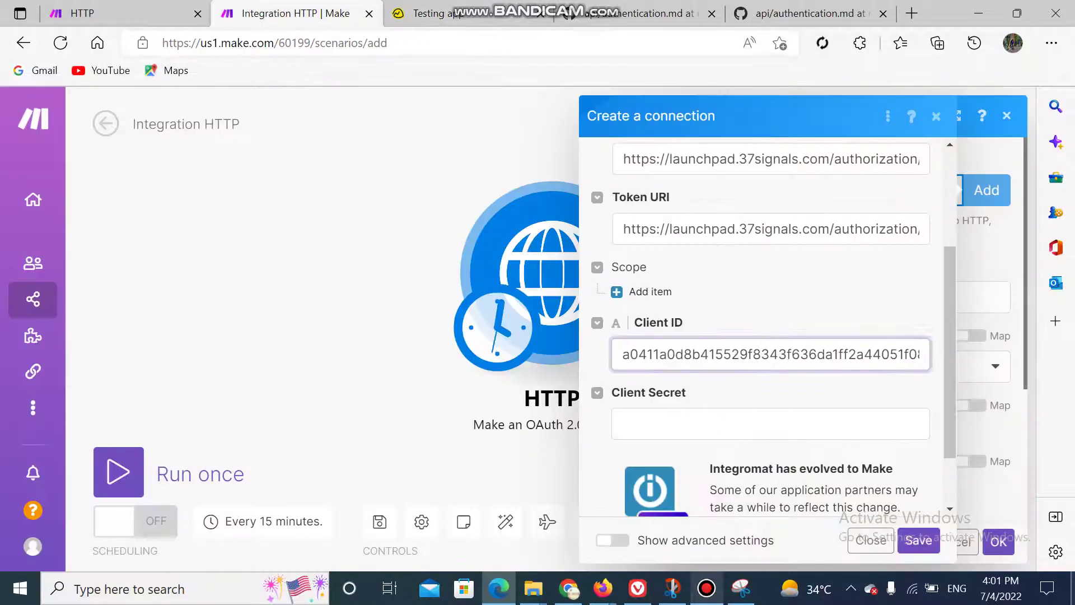
click(770, 424)
key(ctrl+v)
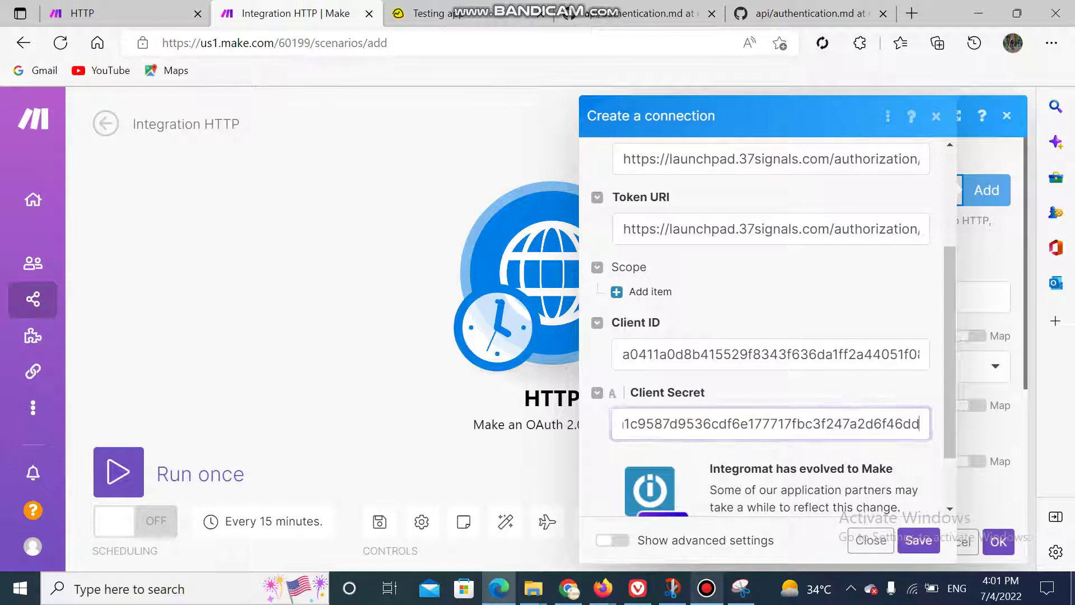
Step: Check the token URL in the Basecamp guide, try to save the connection, and close the authorization window
scroll(767, 336, down, 2)
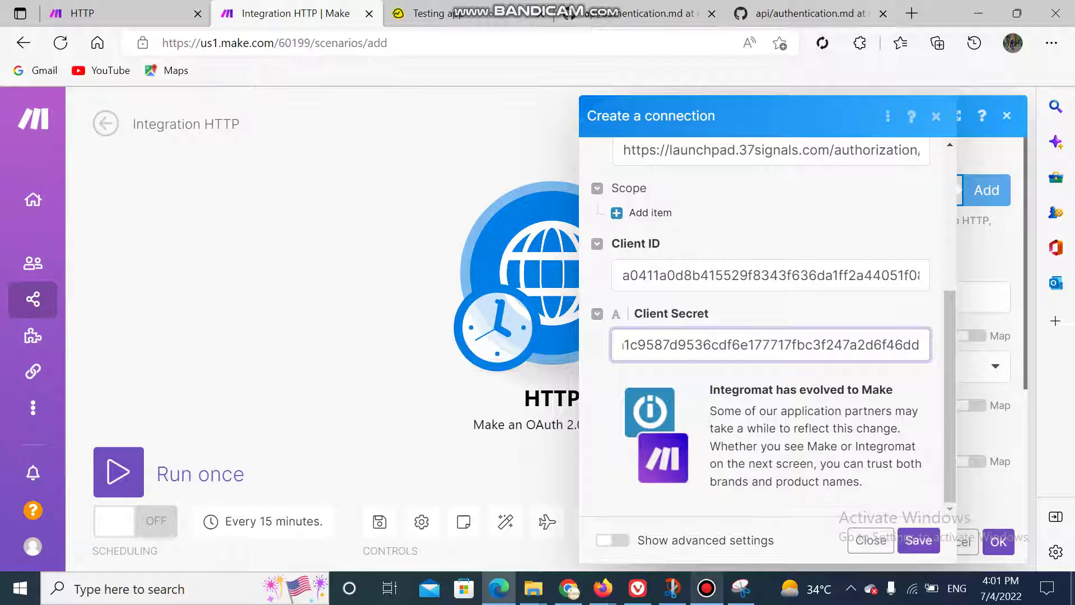
click(807, 13)
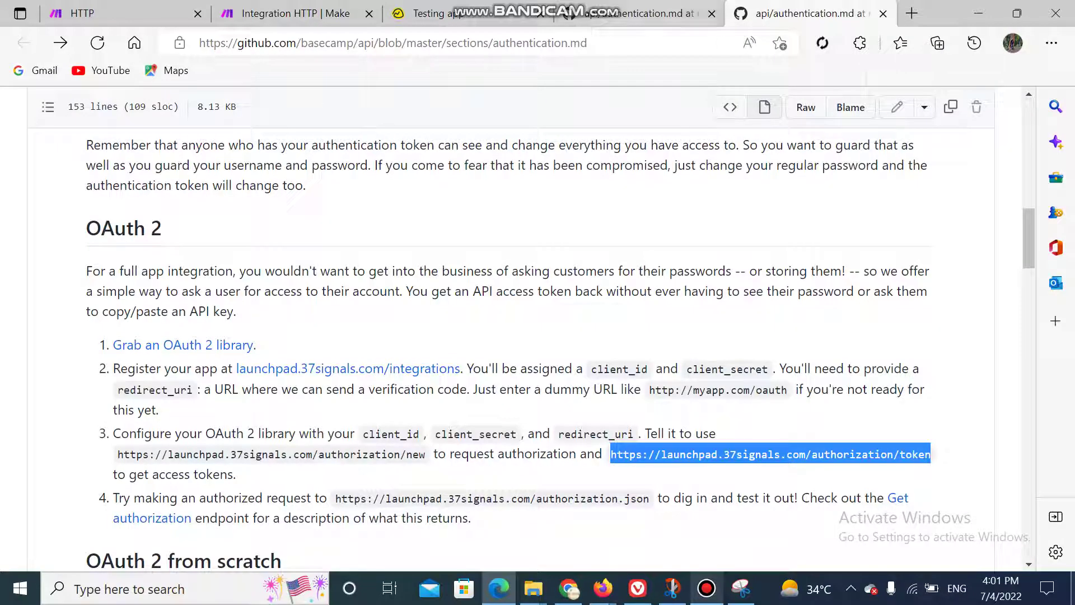
click(289, 13)
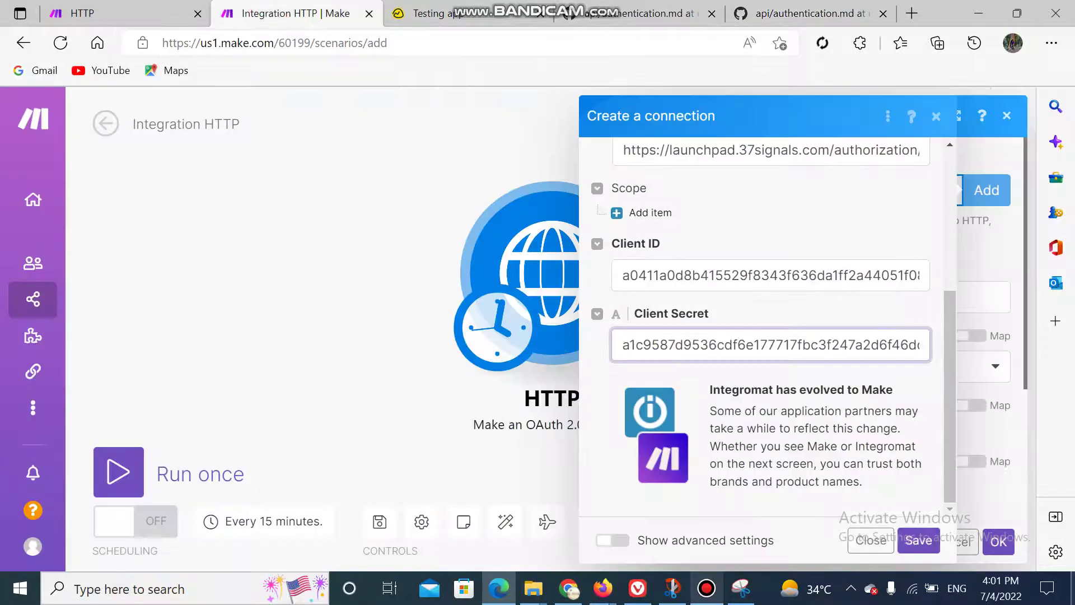
click(918, 541)
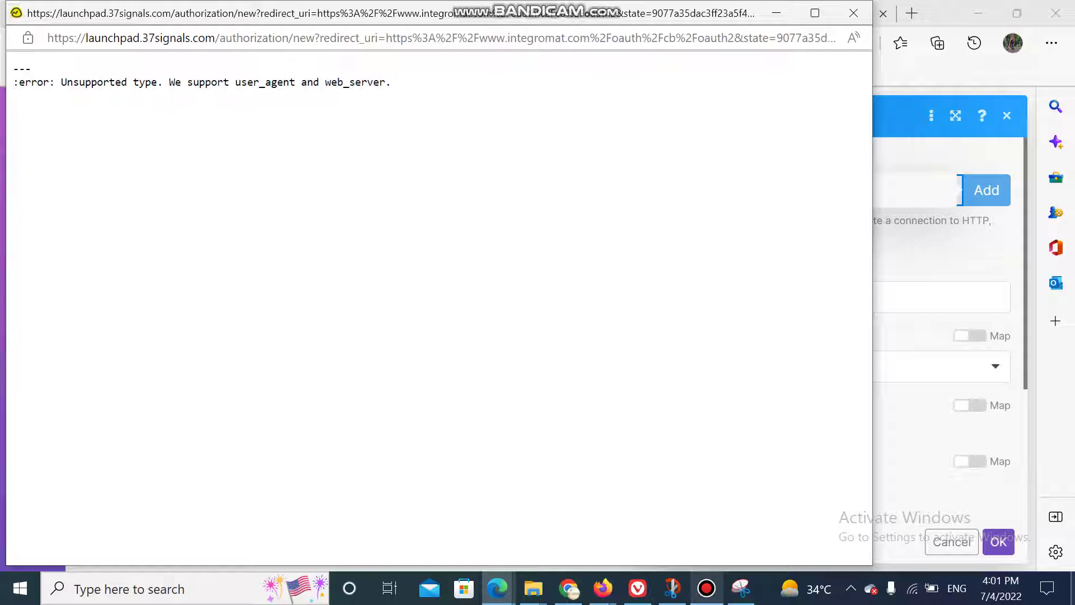
click(853, 12)
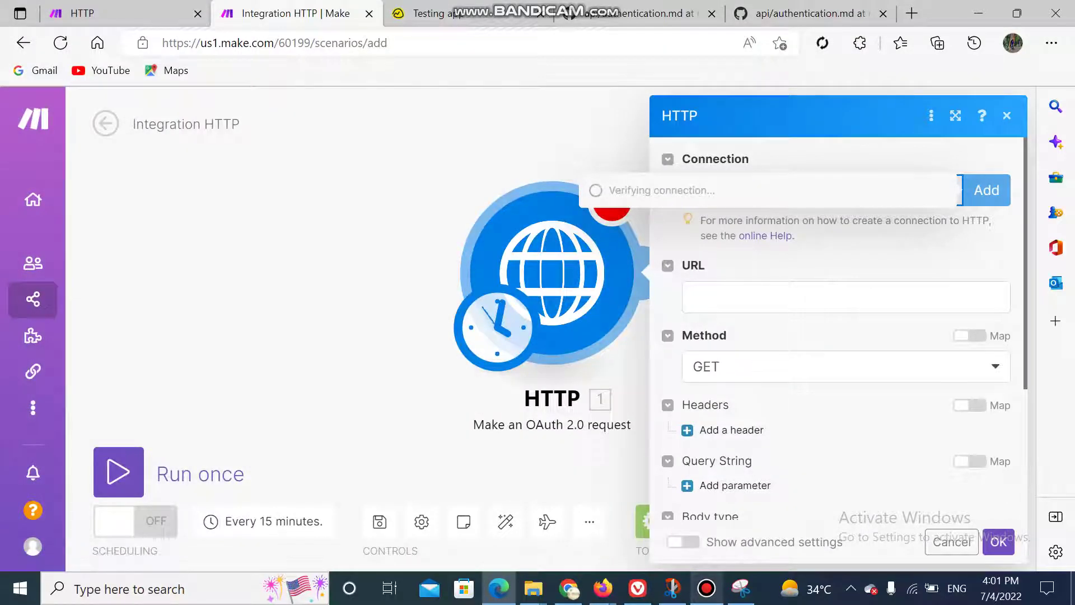
Step: Show the connection's advanced settings and add a first item to the Authorize parameters
scroll(773, 328, down, 1)
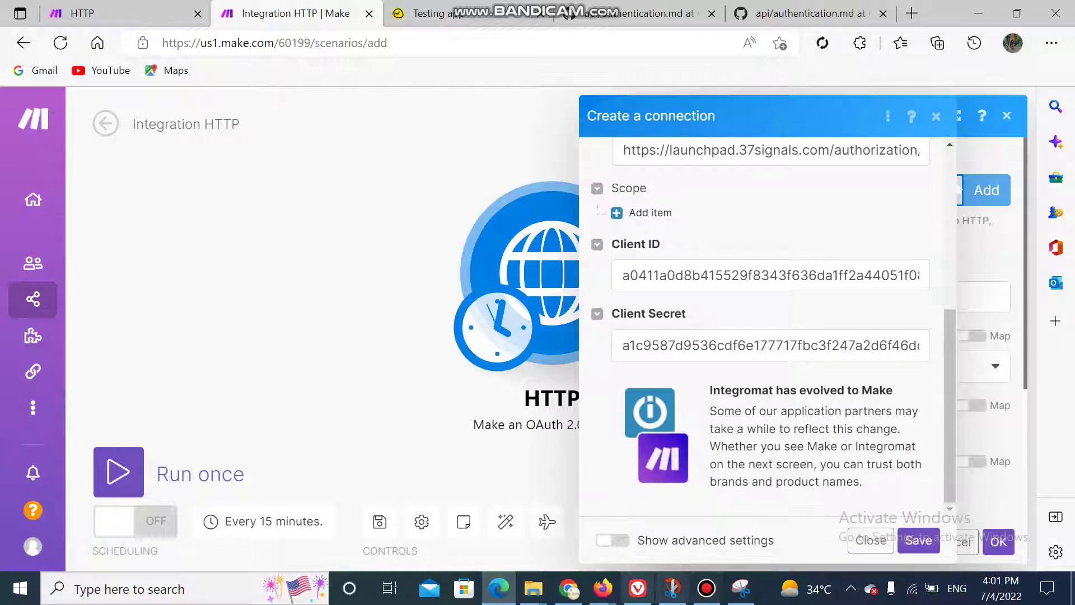
click(612, 540)
scroll(767, 327, down, 3)
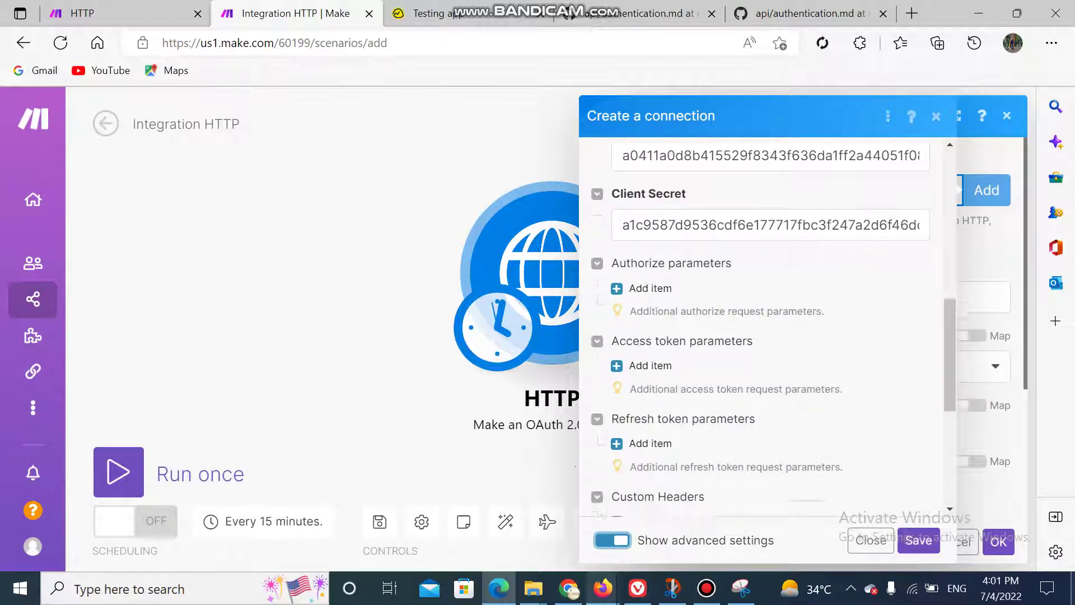
scroll(773, 327, down, 1)
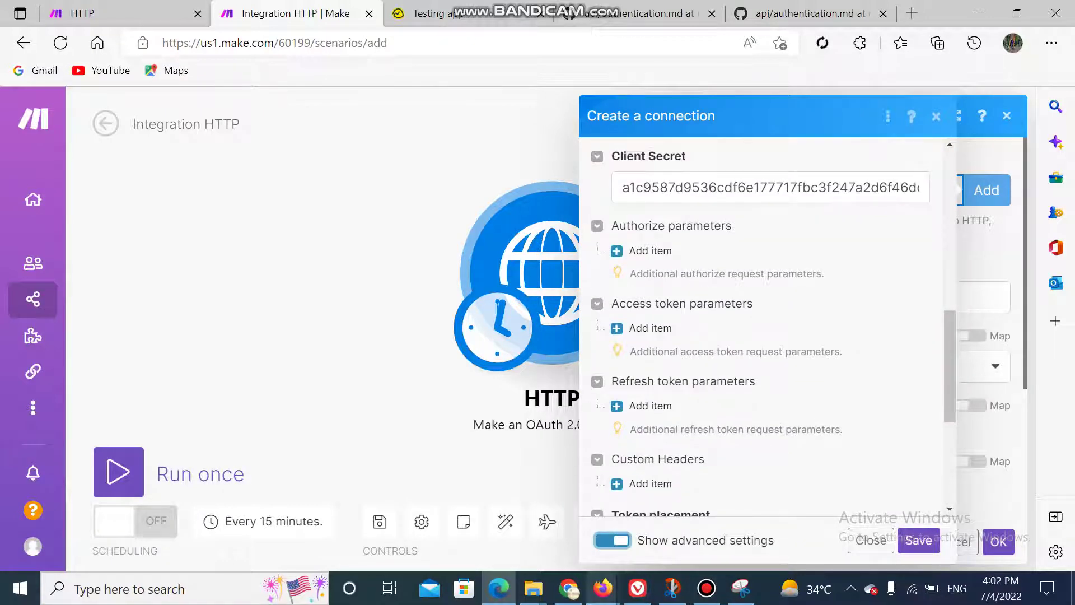
click(650, 251)
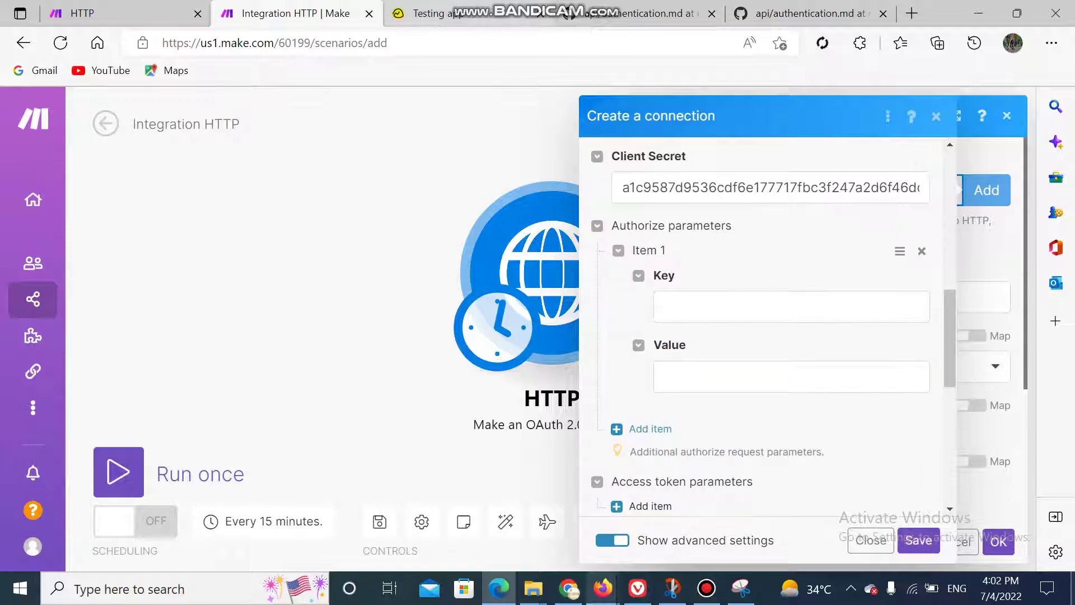
Step: Using the web app flow URL in the Basecamp guide, set the first authorize parameter to key type with value web_server
click(633, 14)
scroll(844, 456, down, 3)
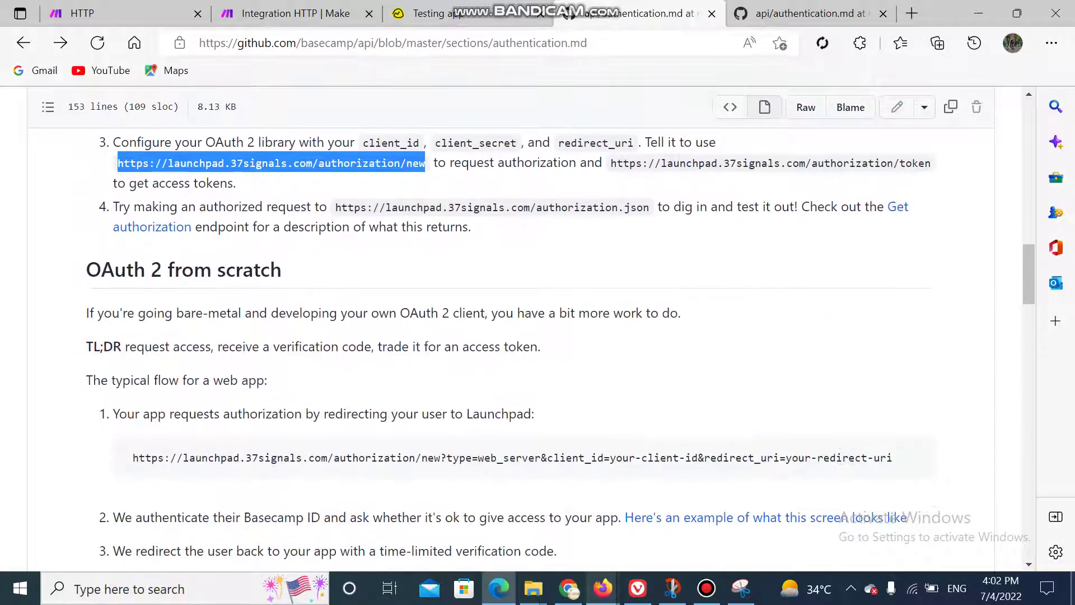
scroll(560, 336, down, 1)
double_click(459, 385)
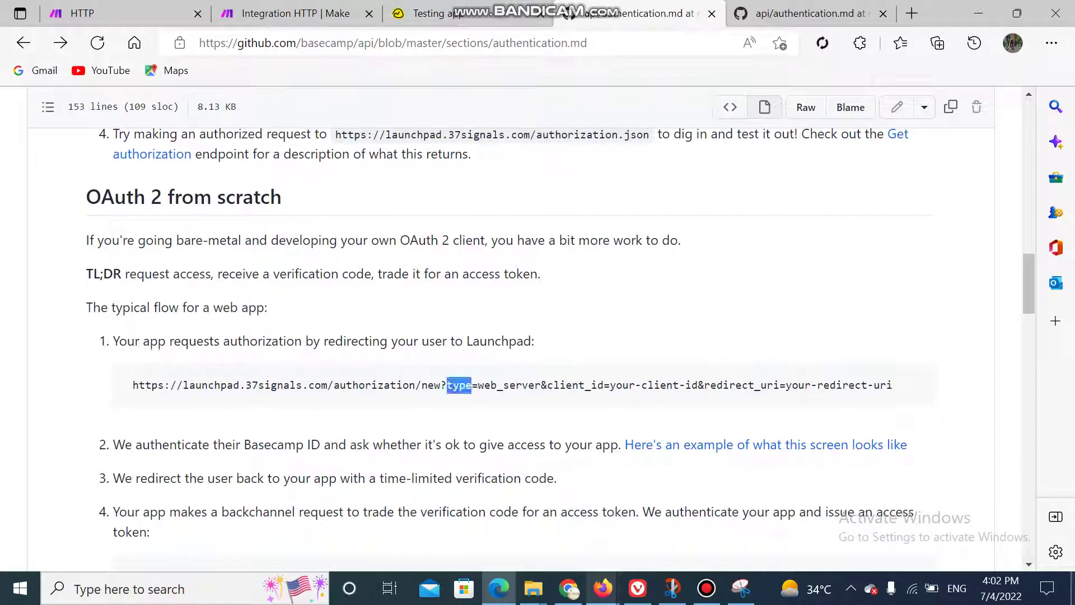
click(297, 13)
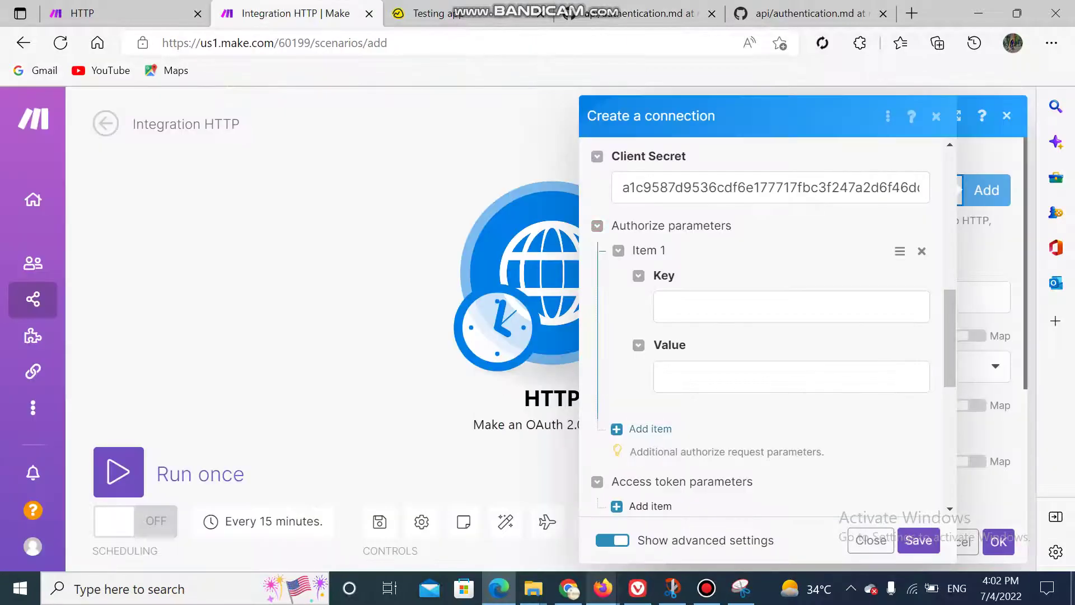
click(789, 307)
key(ctrl+v)
click(791, 376)
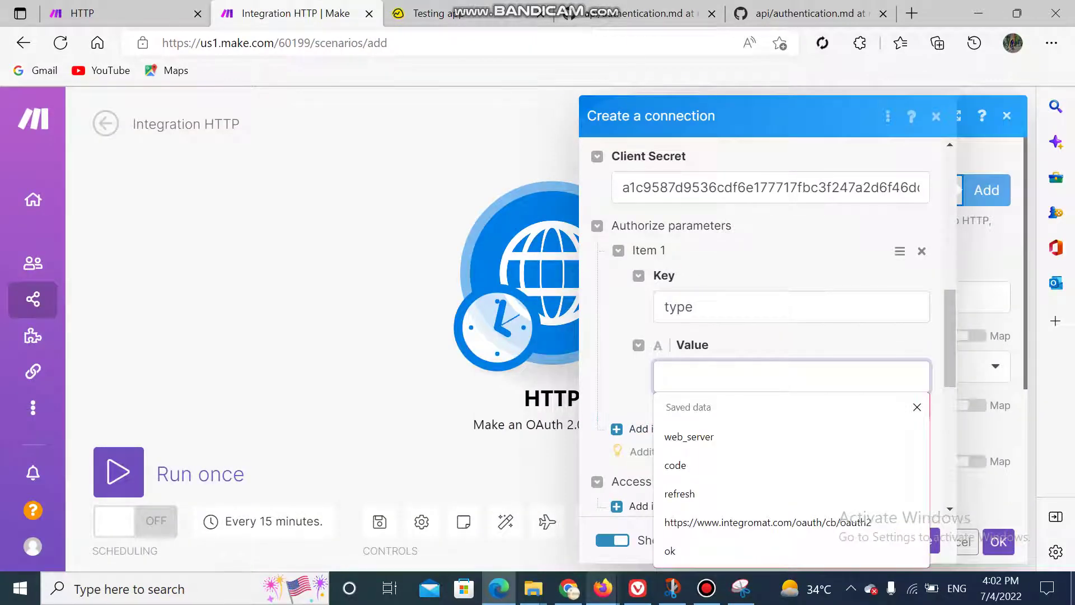
click(777, 436)
scroll(767, 327, down, 1)
Step: Add a second authorize parameter with the key redirect_uri
click(642, 371)
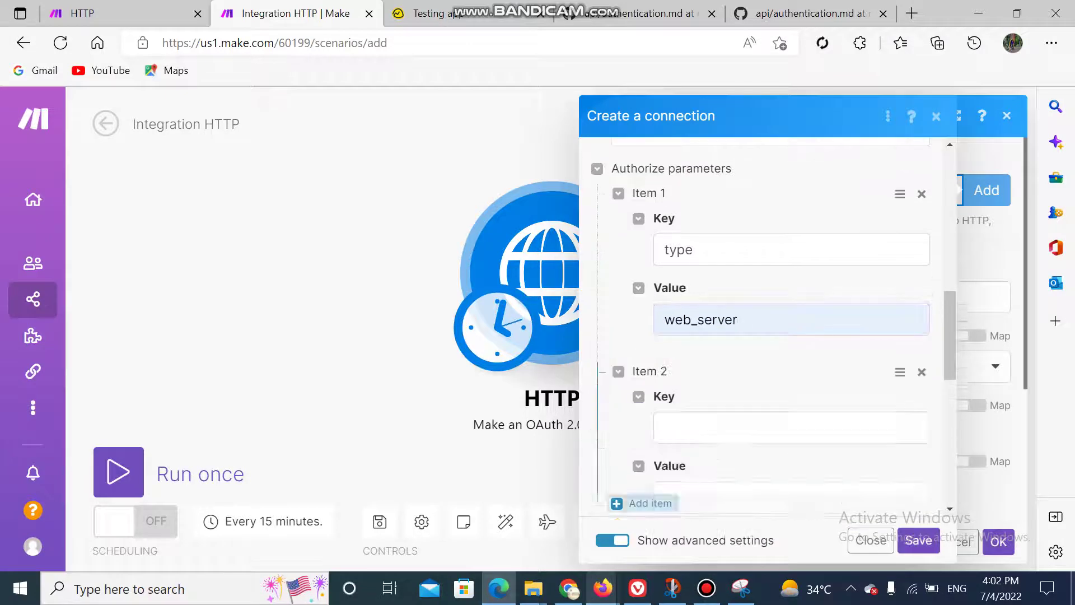
click(791, 428)
text(re)
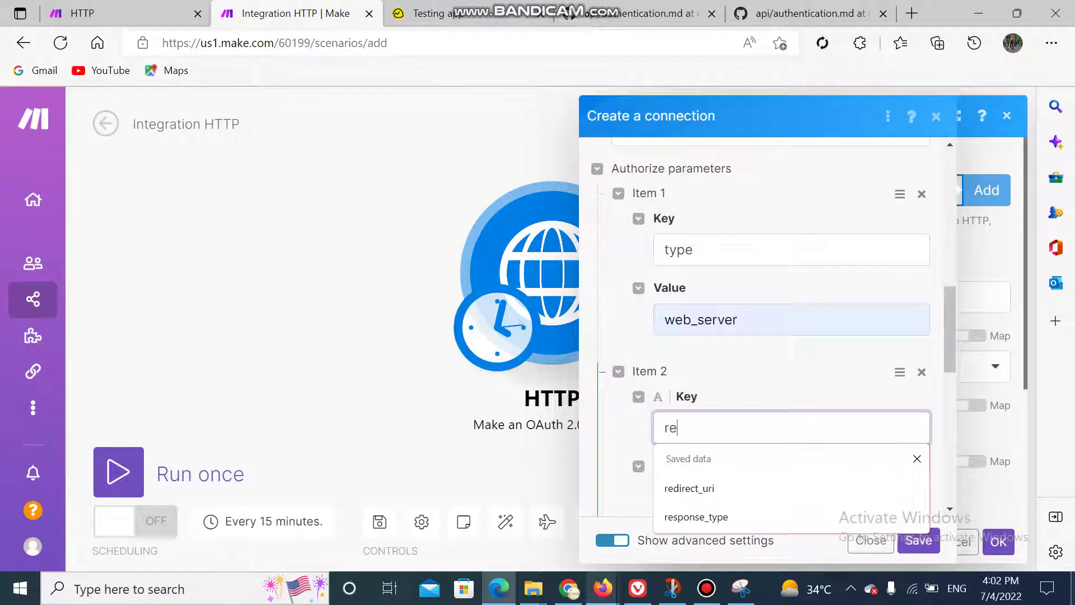
key(Down)
key(Return)
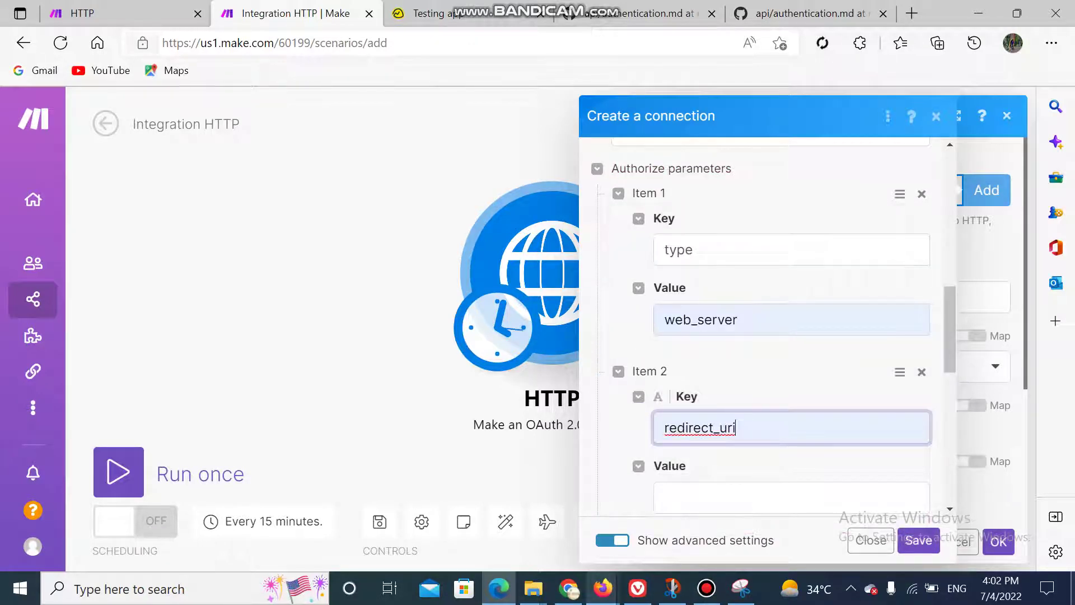
key(ctrl+Tab)
drag(446, 474, 329, 437)
click(569, 436)
drag(569, 436, 301, 436)
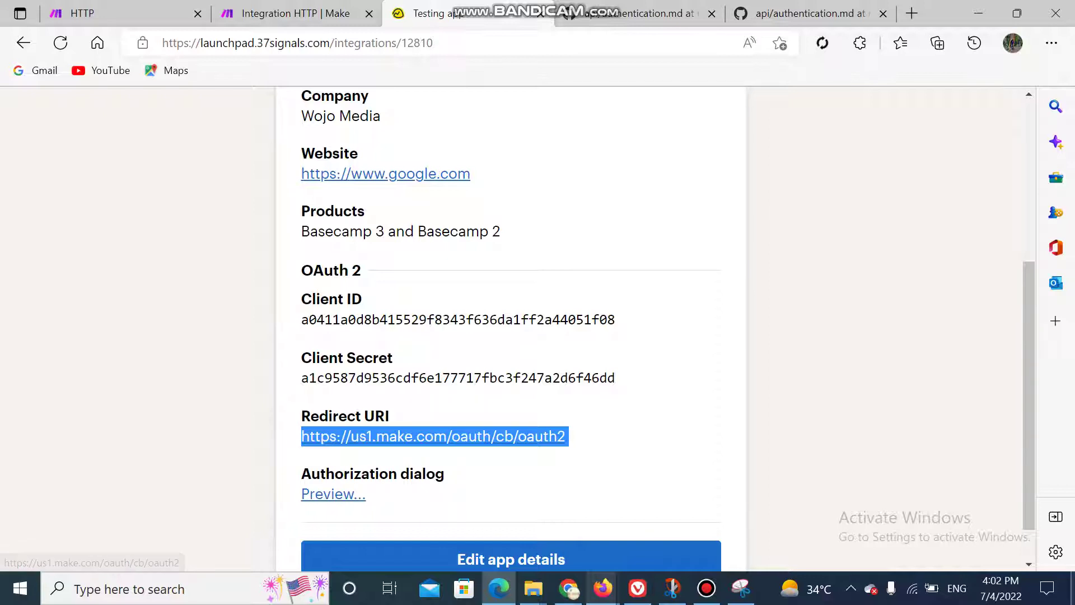
key(ctrl+shift+Tab)
key(Tab)
key(ctrl+v)
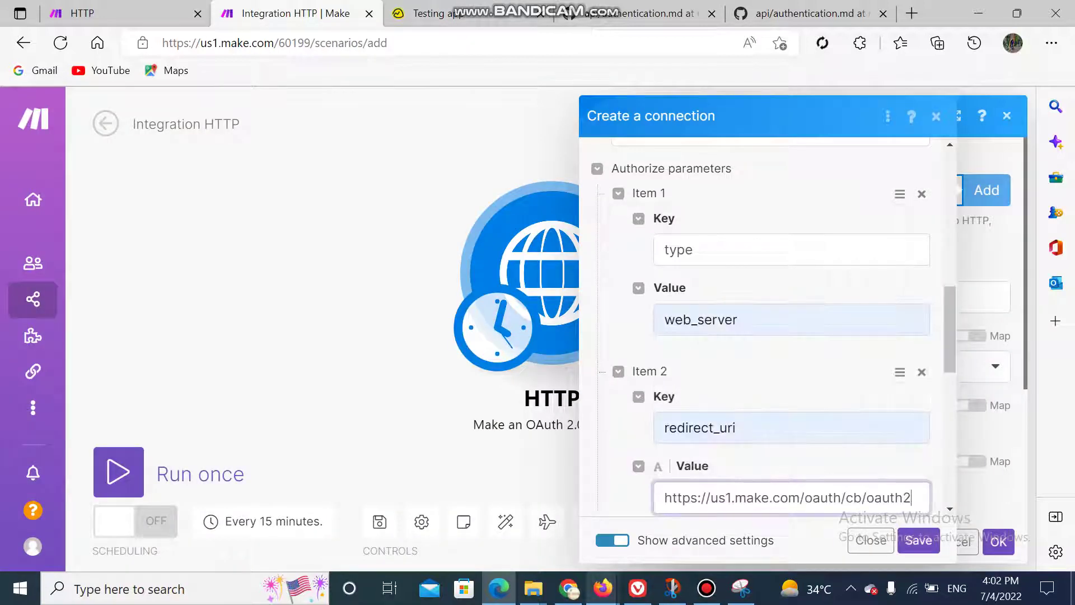
scroll(767, 325, down, 4)
scroll(767, 325, up, 5)
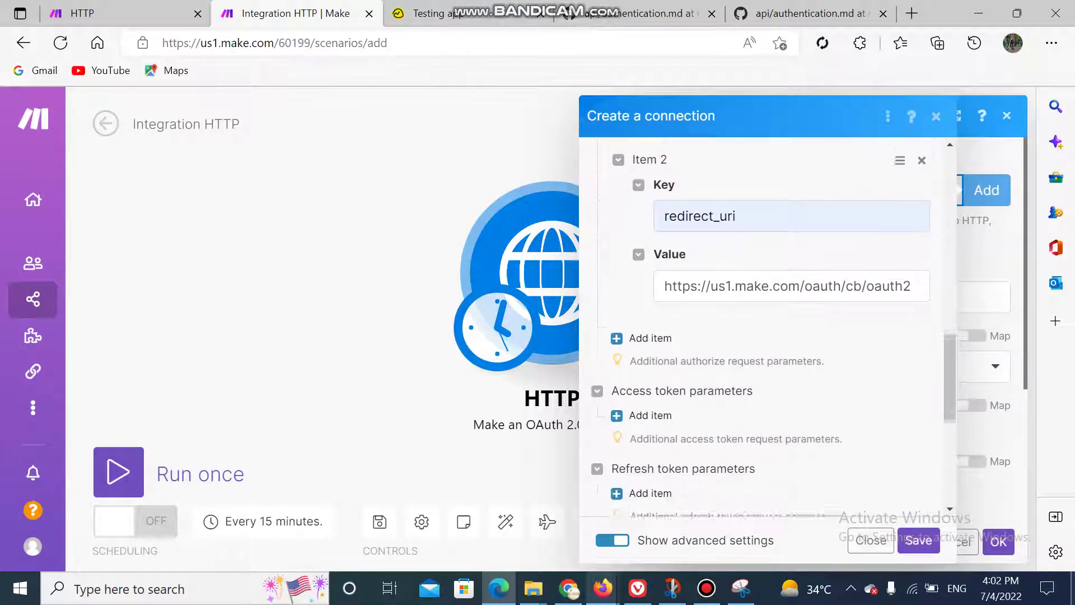
scroll(768, 325, up, 6)
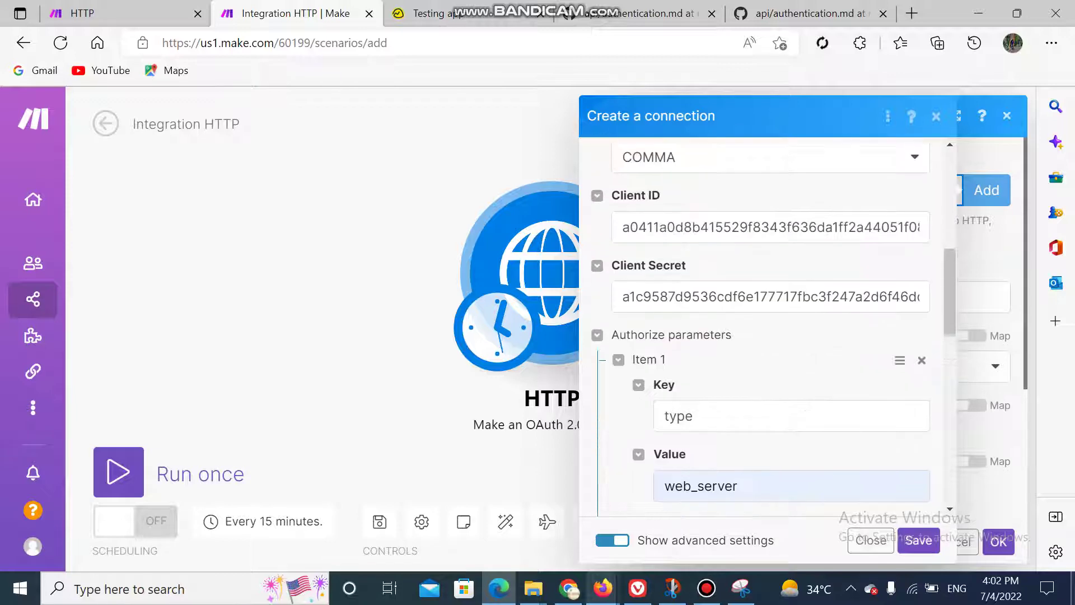
scroll(767, 325, up, 1)
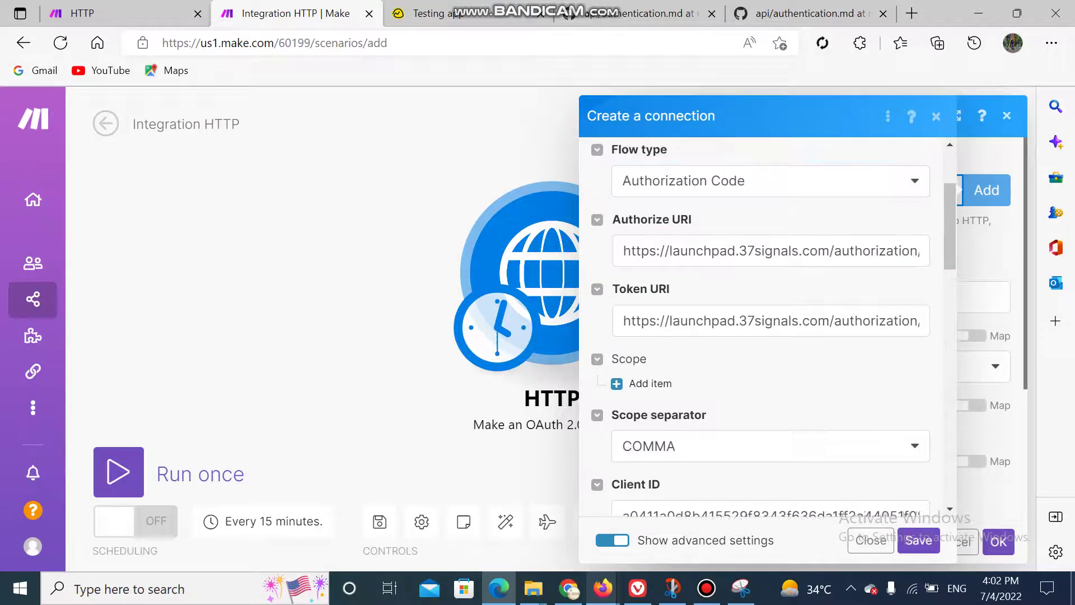
scroll(767, 325, down, 13)
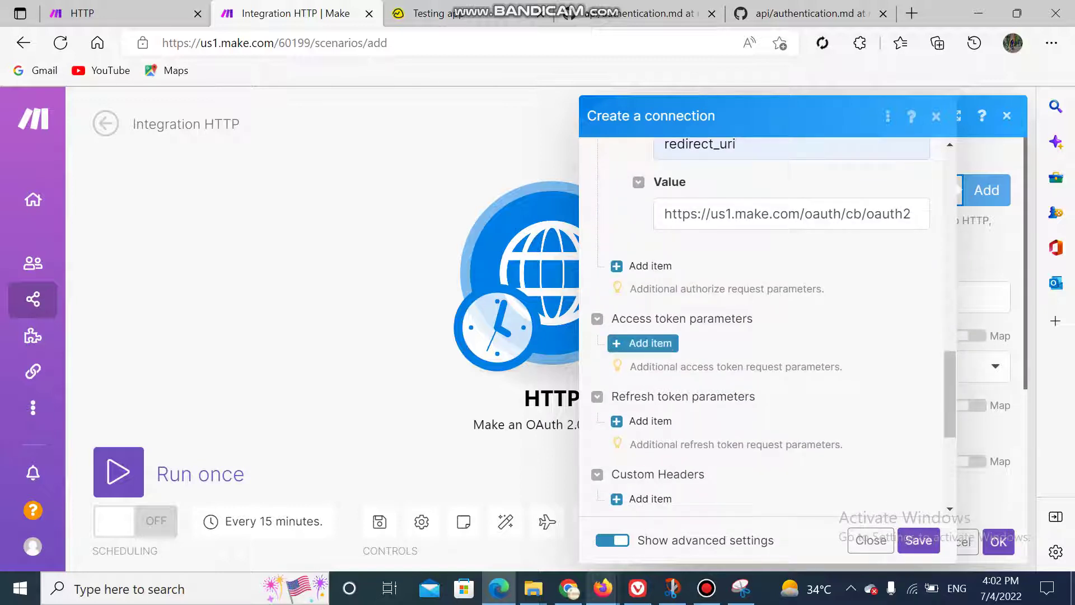
click(643, 343)
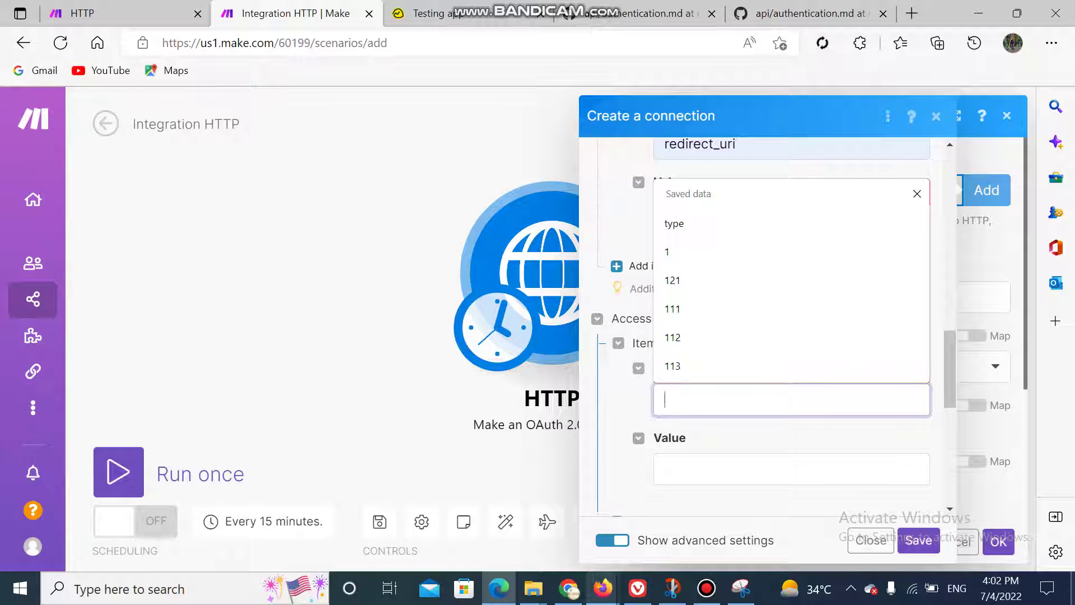
click(674, 223)
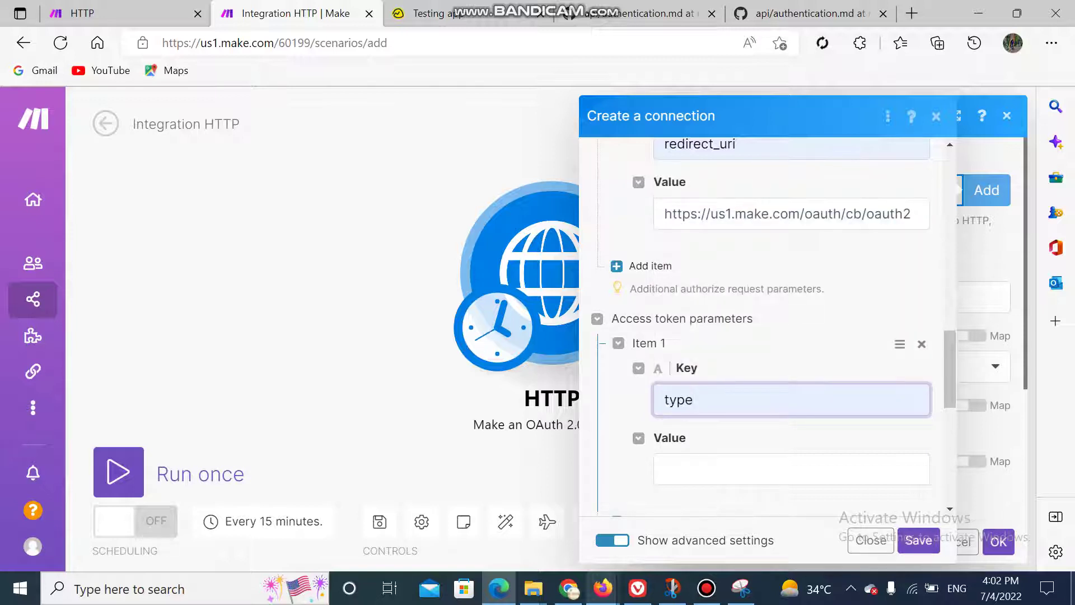
click(695, 469)
key(Up)
key(Down)
key(Down)
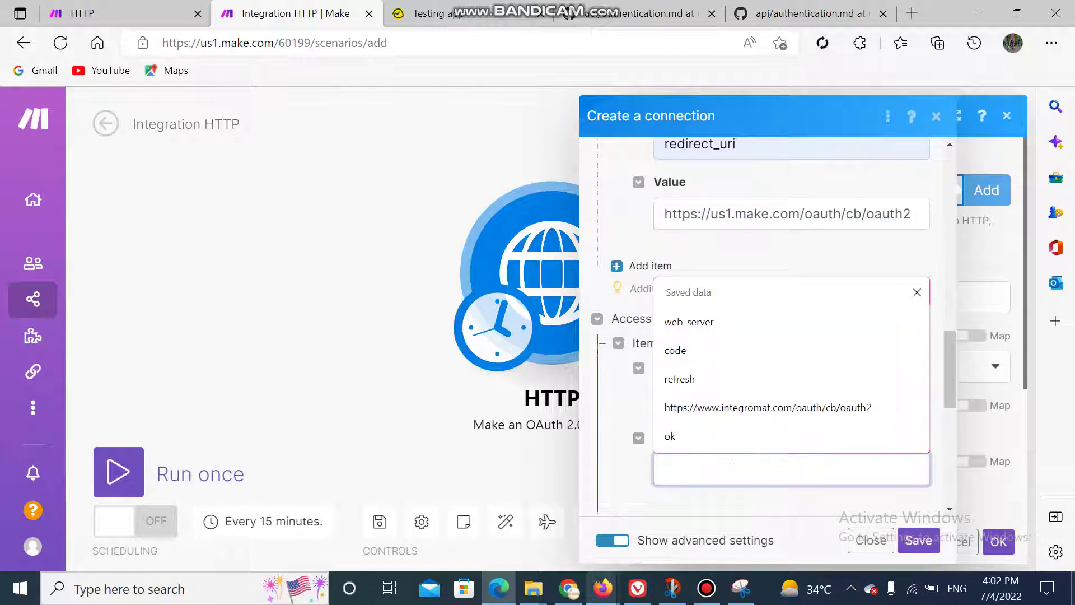
key(ctrl+v)
scroll(767, 325, down, 3)
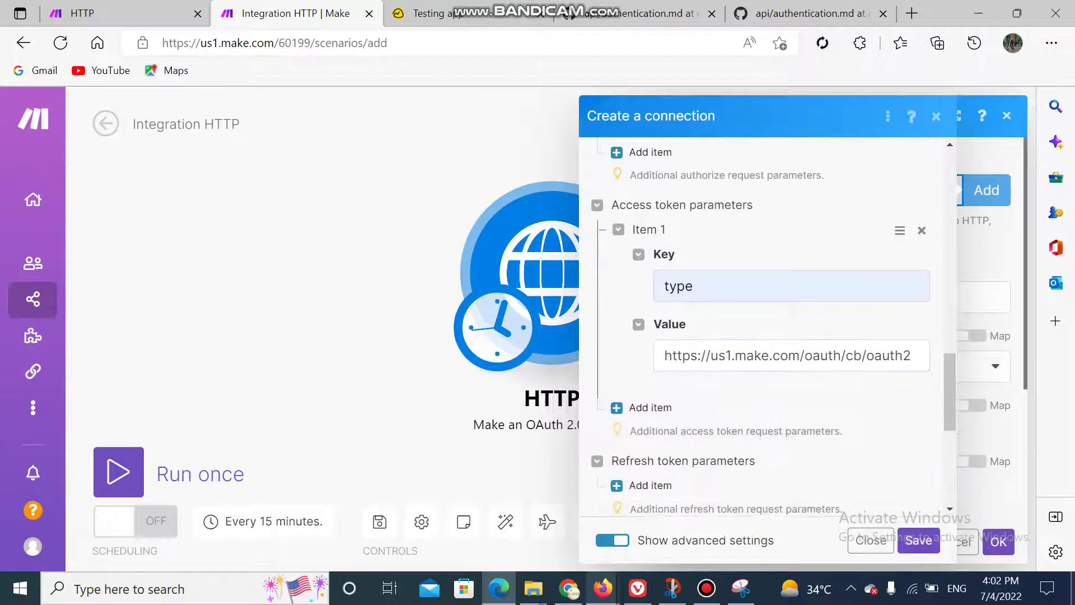
scroll(767, 325, up, 3)
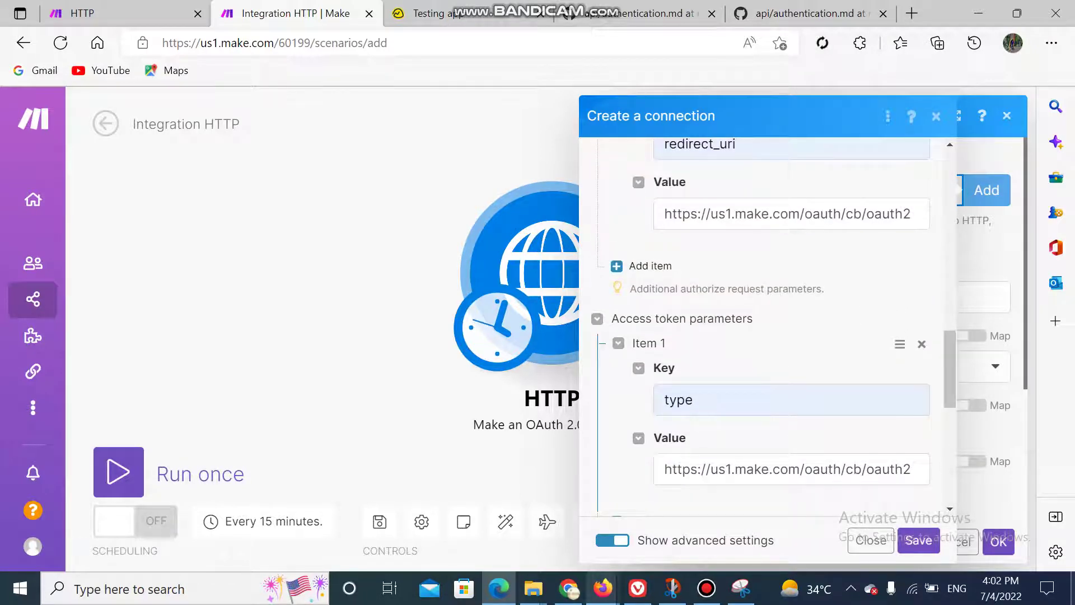
scroll(767, 325, down, 3)
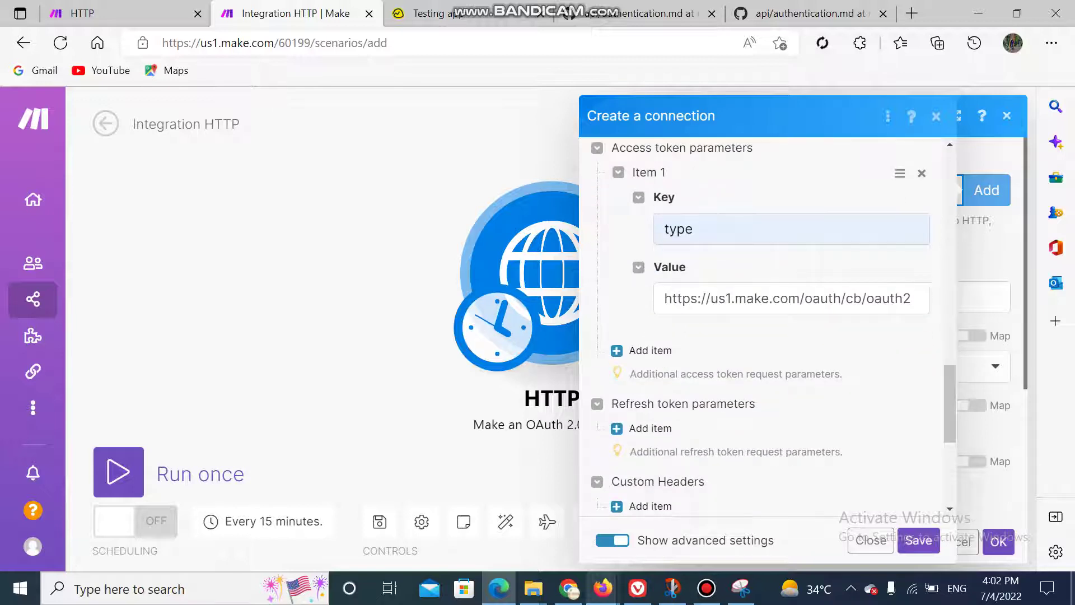
scroll(767, 325, up, 1)
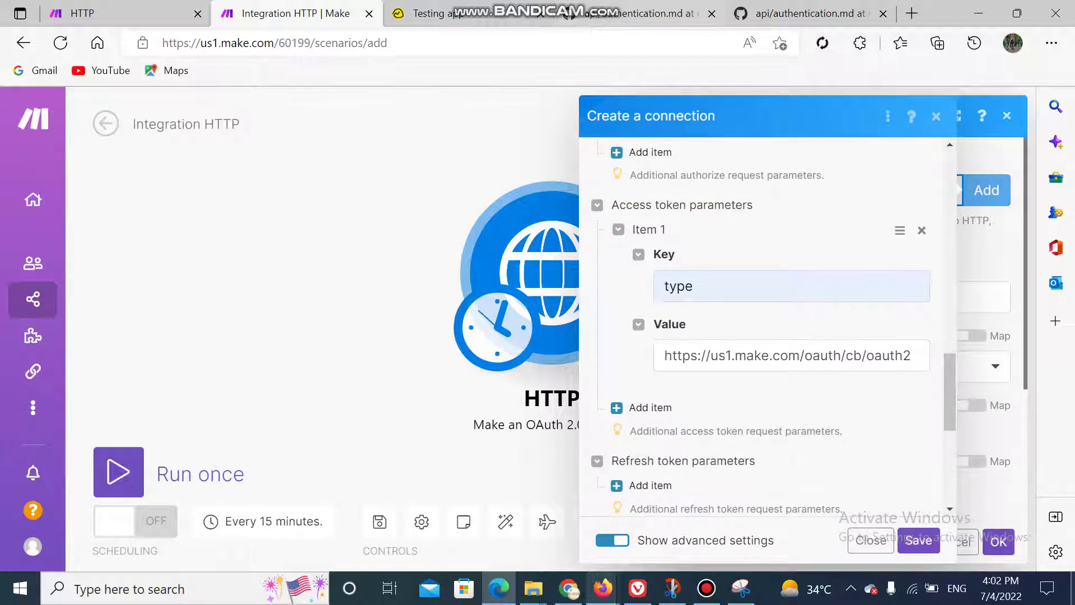
Step: Copy ?type=web_server from the access token request URL in the OAuth 2 from scratch section of the Basecamp guide
click(633, 14)
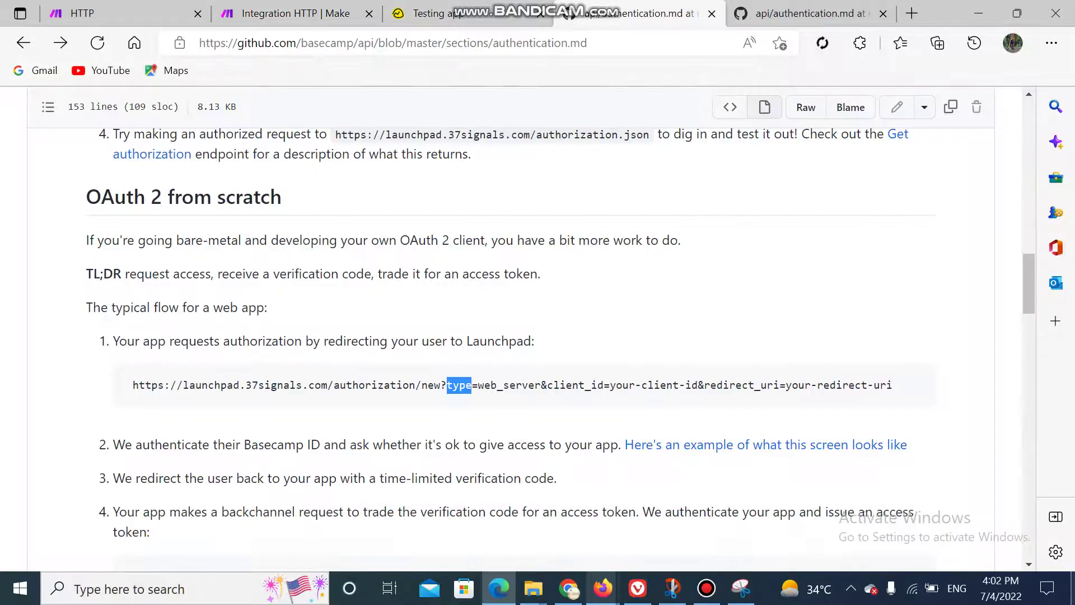
scroll(524, 336, down, 1)
scroll(728, 364, down, 3)
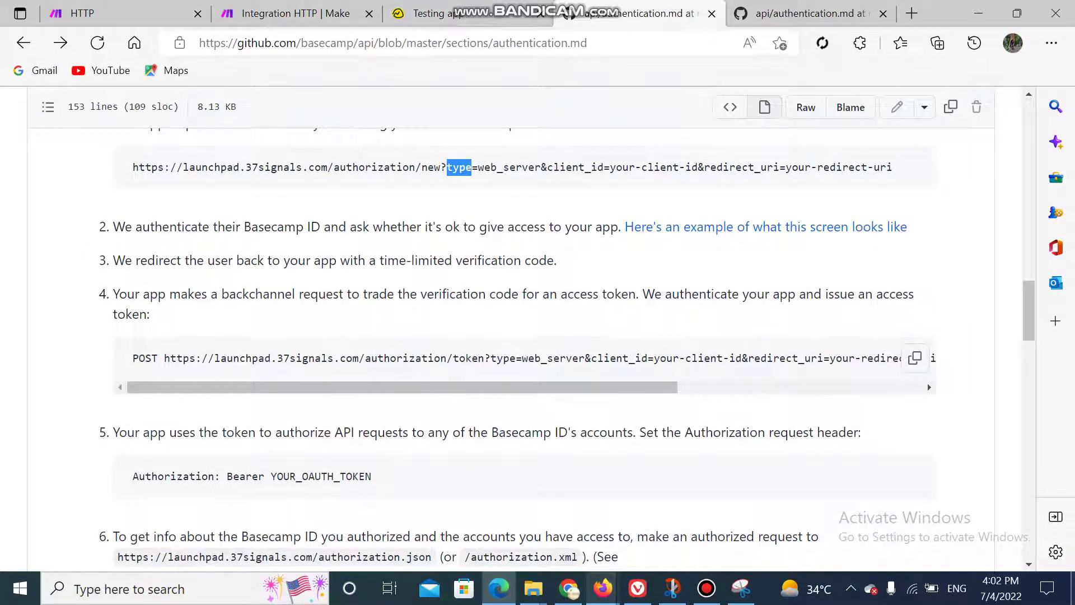
drag(254, 387, 318, 387)
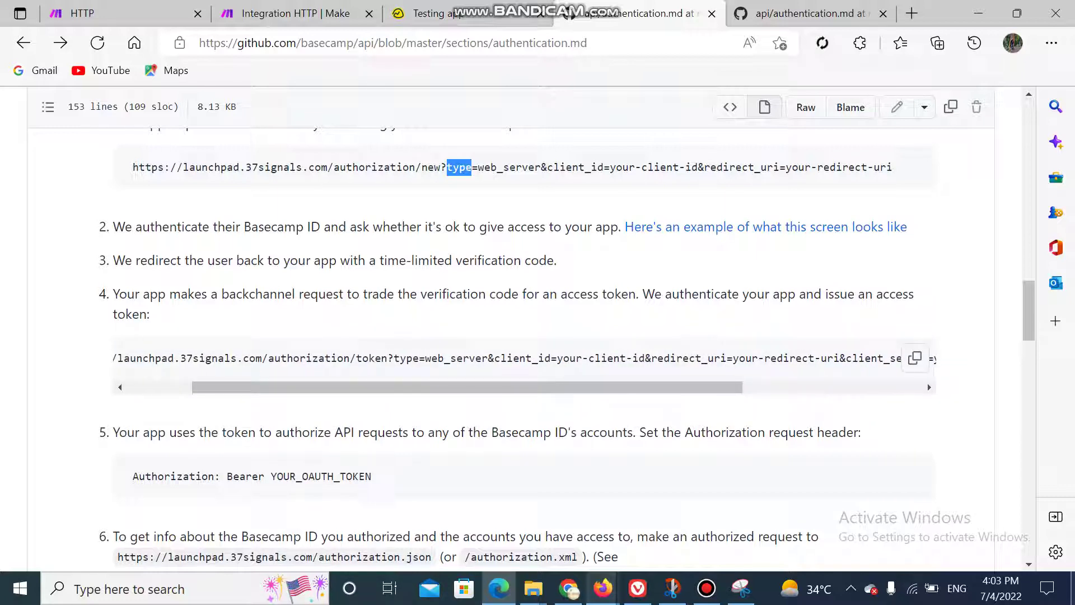
drag(388, 358, 488, 359)
key(ctrl+c)
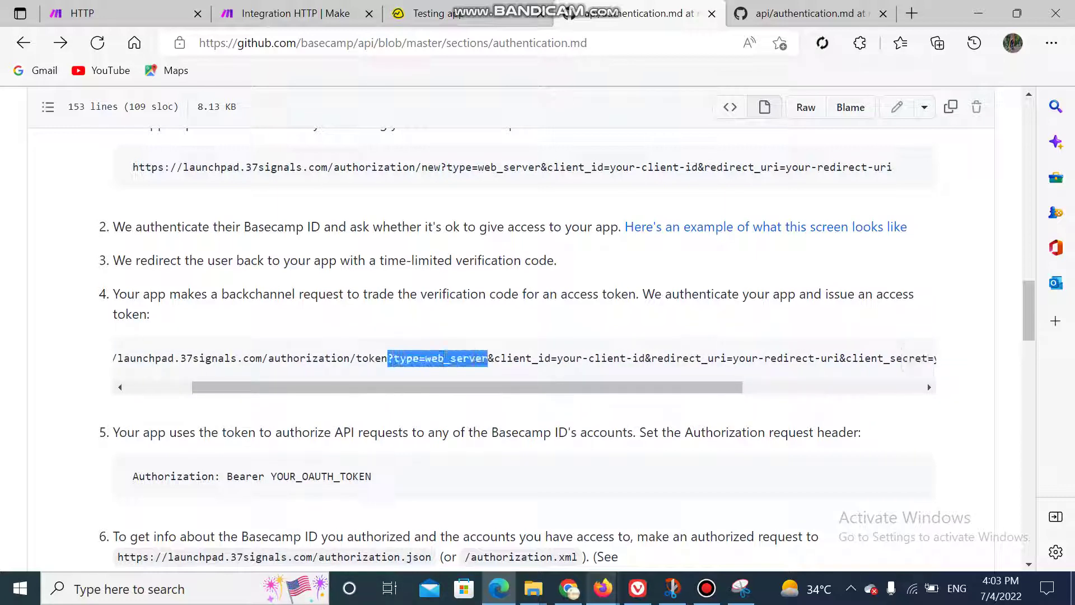
Step: Remove the type item from the Make connection's Access token parameters and append ?type=web_server to the Token URI
click(294, 14)
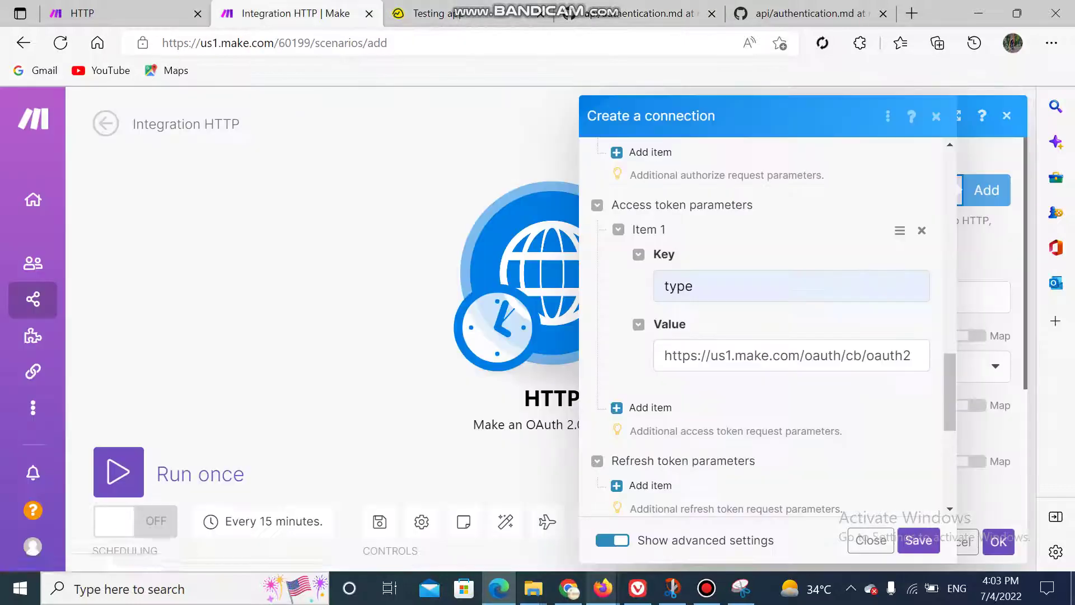
scroll(764, 326, up, 1)
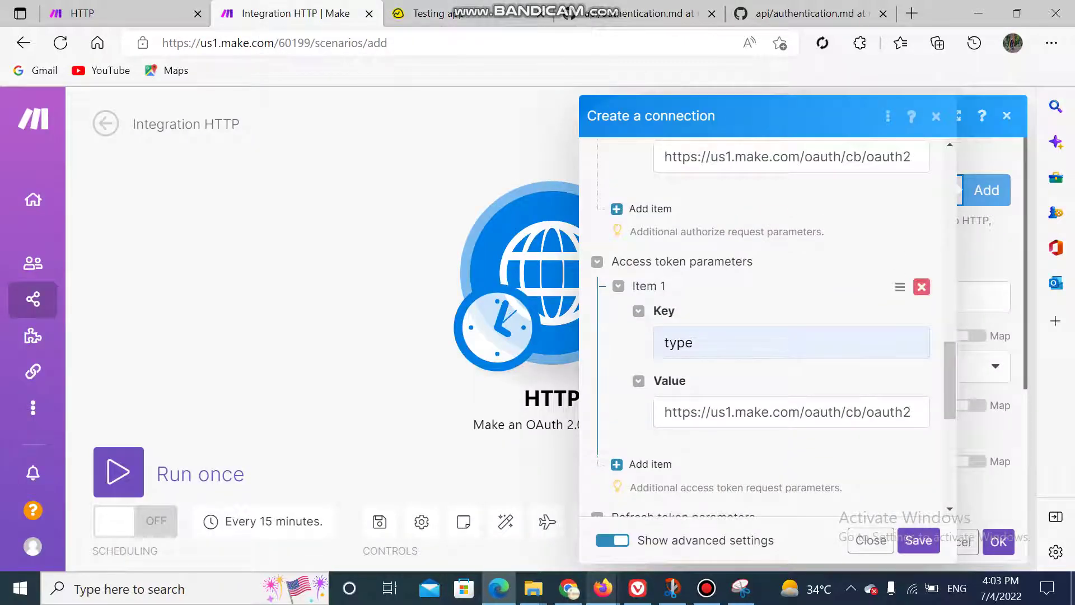
scroll(922, 287, up, 5)
scroll(764, 325, up, 4)
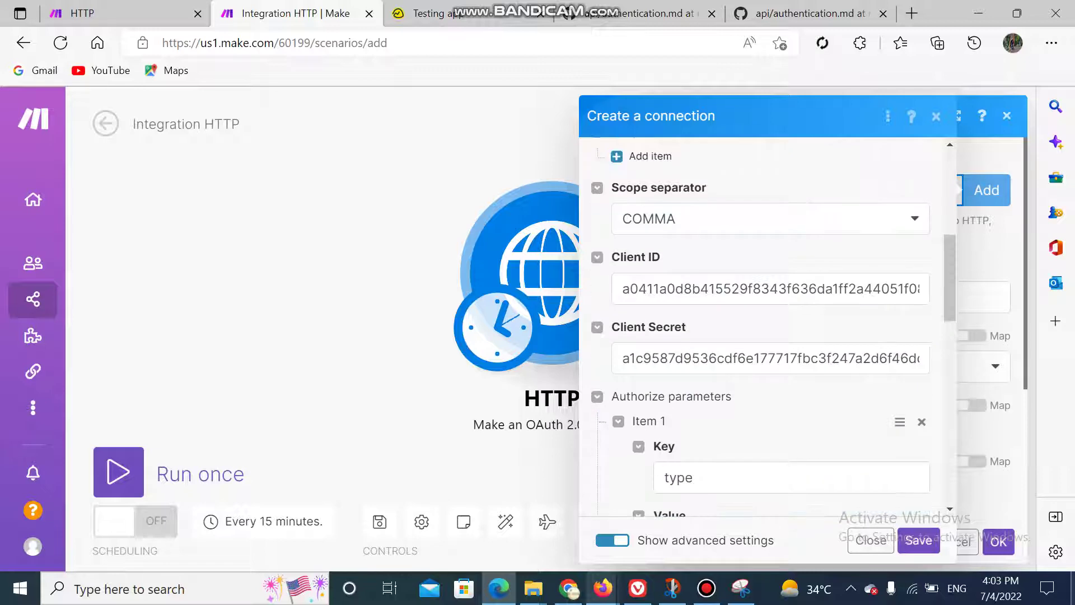
scroll(765, 325, up, 2)
click(863, 206)
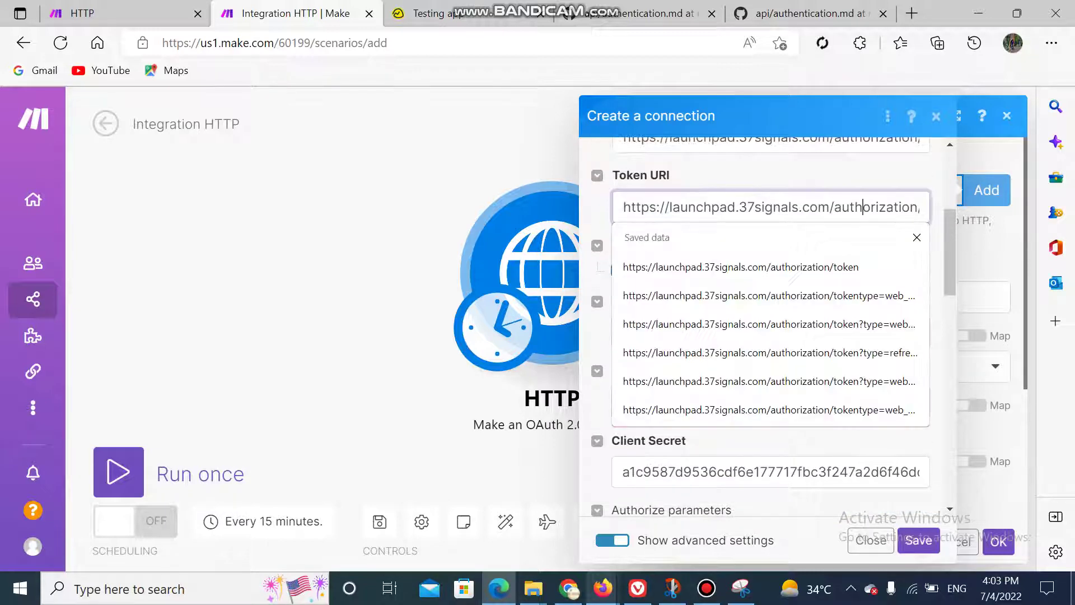
key(Right)
key(Right)
key(Right)
key(Right)
key(Right)
key(Right)
key(Right)
key(Right)
key(Right)
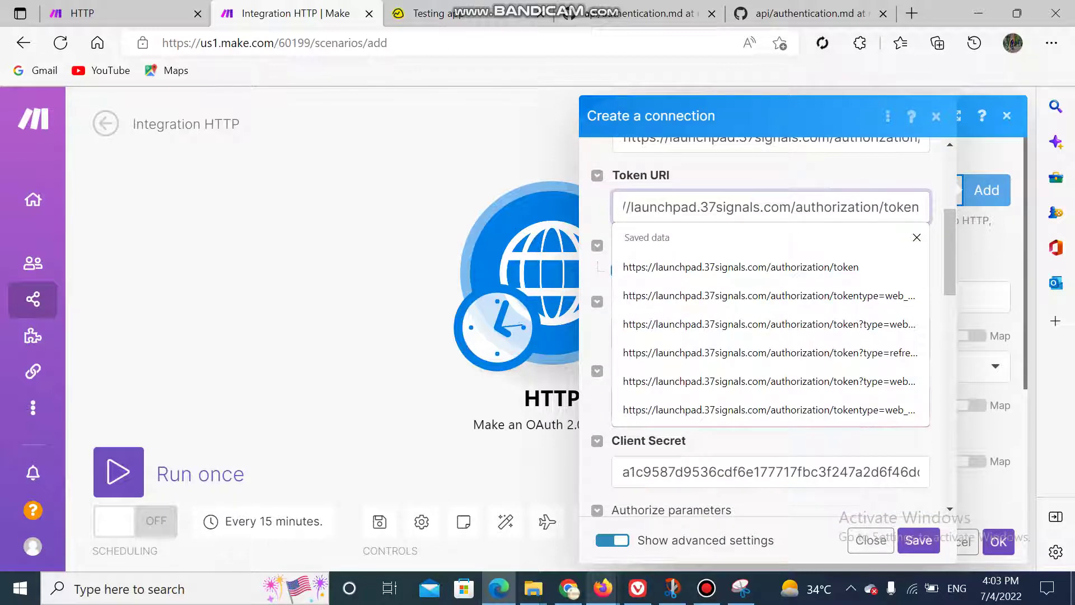
key(ctrl+v)
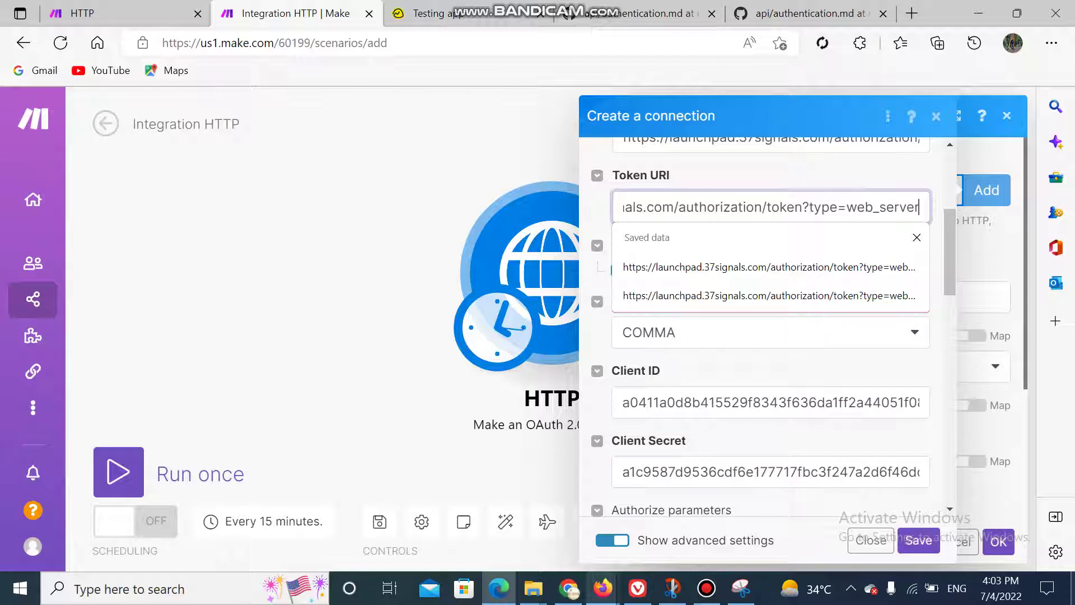
text(&)
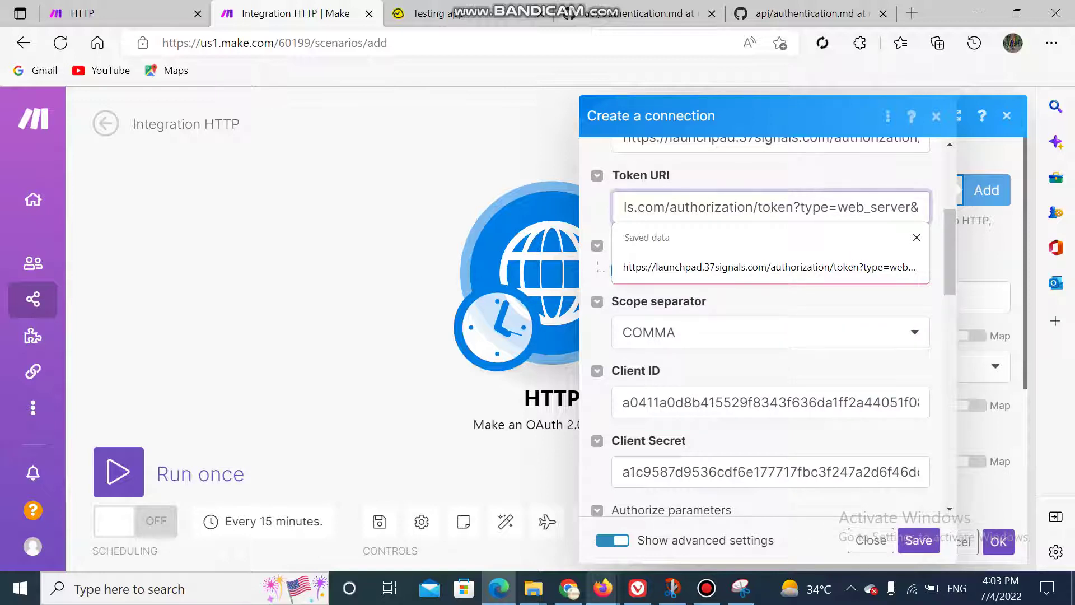
key(Down)
key(Escape)
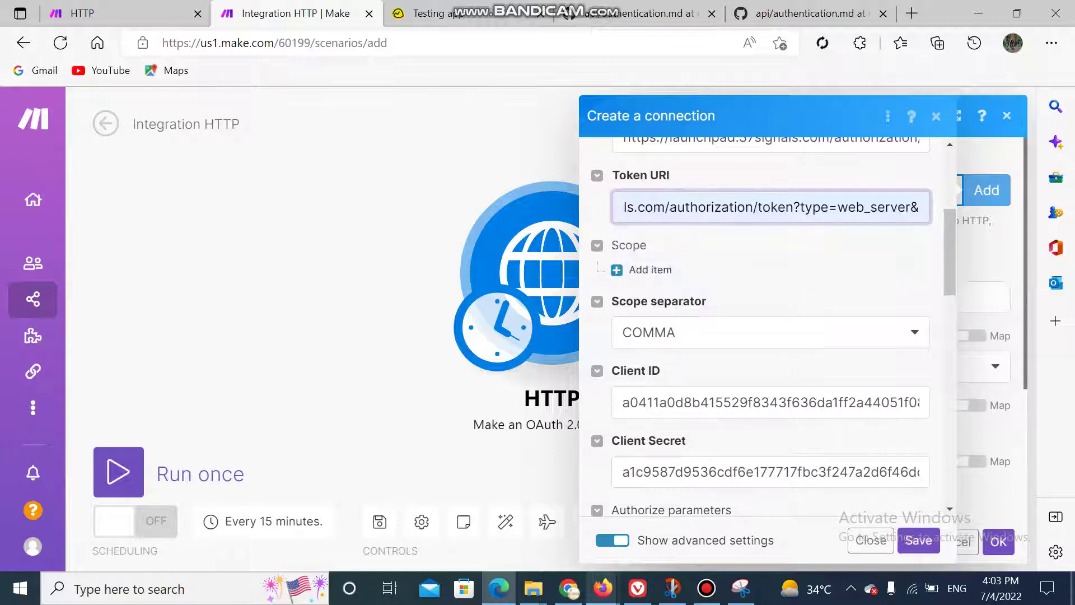
text(redirect_uri=https://us1.make.com/oauth/cb/oauth2)
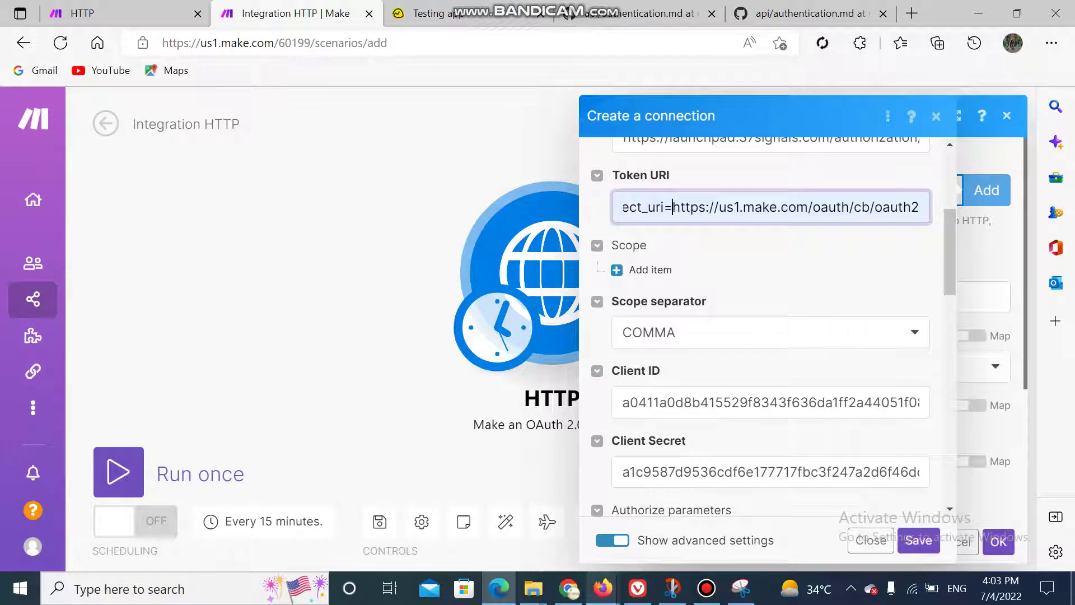
drag(673, 207, 921, 207)
key(ctrl+c)
key(BackSpace)
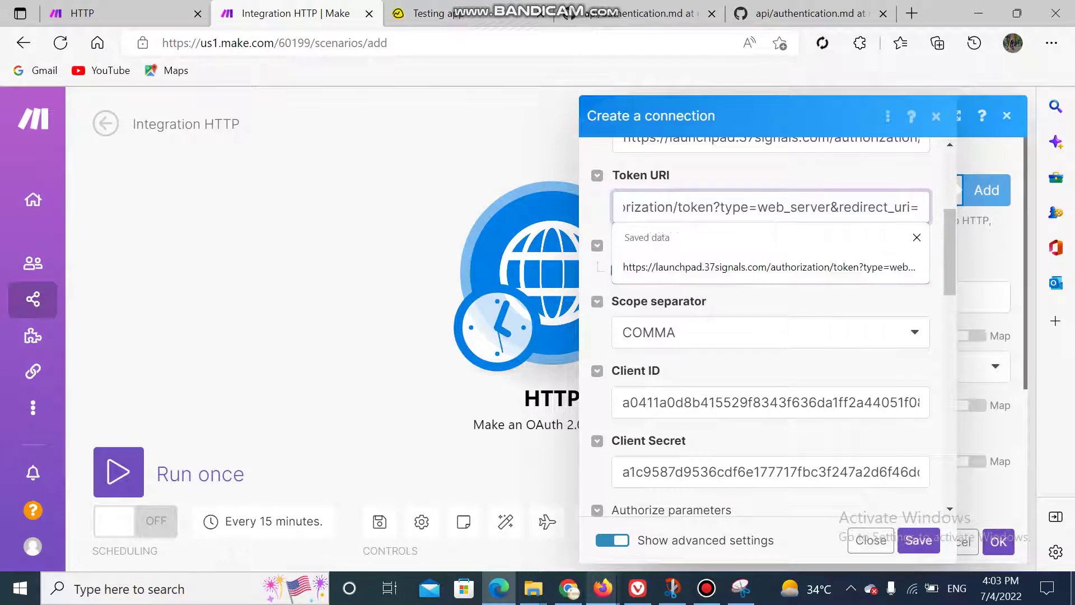
key(ctrl+Tab)
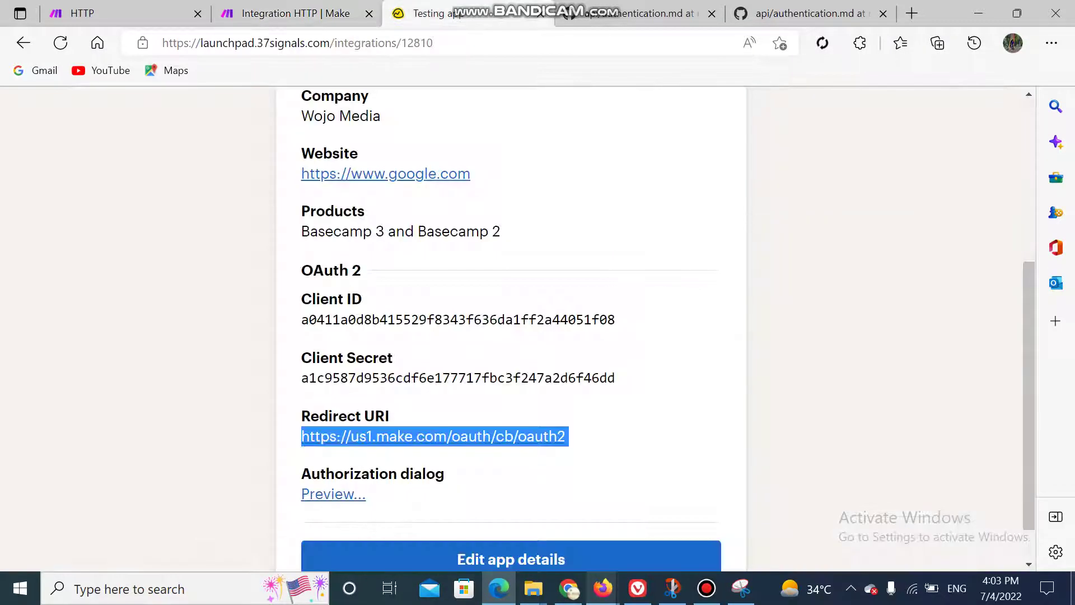
key(ctrl+shift+Tab)
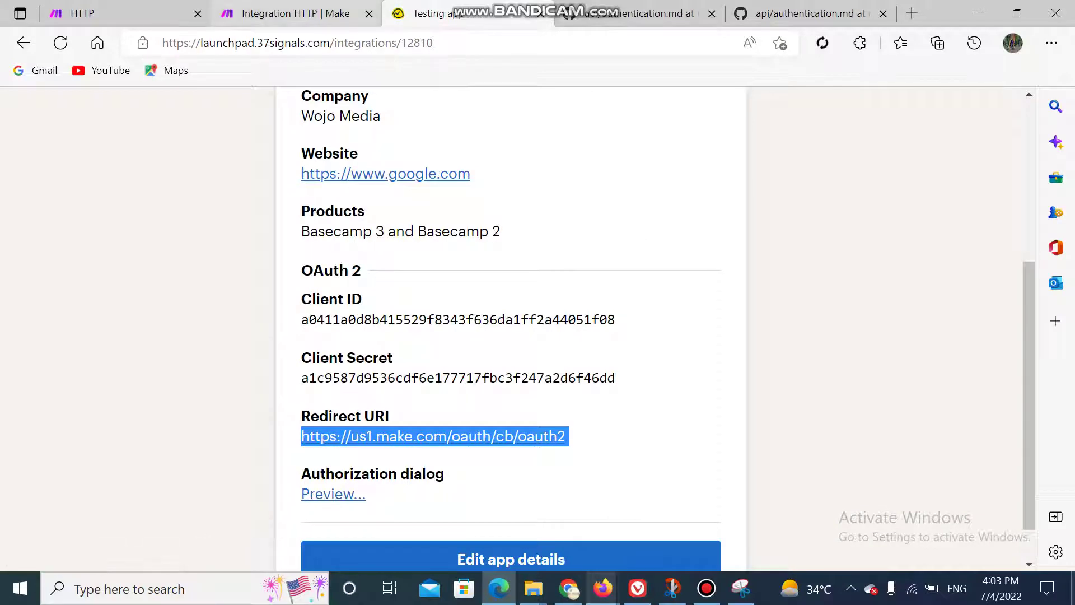
key(Right)
key(Right)
key(Right)
key(Right)
key(Right)
key(Right)
key(Right)
key(Right)
key(Right)
key(Right)
key(Right)
key(Right)
key(Right)
key(Right)
key(Right)
key(Right)
key(Right)
key(Right)
key(Right)
key(Right)
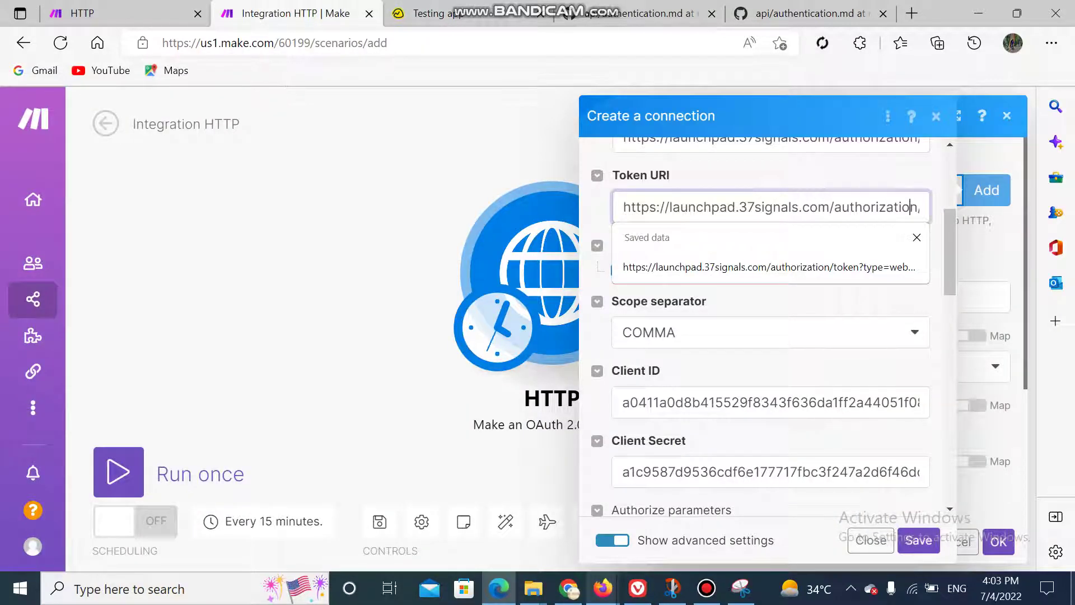
key(Right)
key(Right)
key(Right)
key(Right)
key(Right)
key(Right)
key(Right)
key(Right)
key(Right)
key(Right)
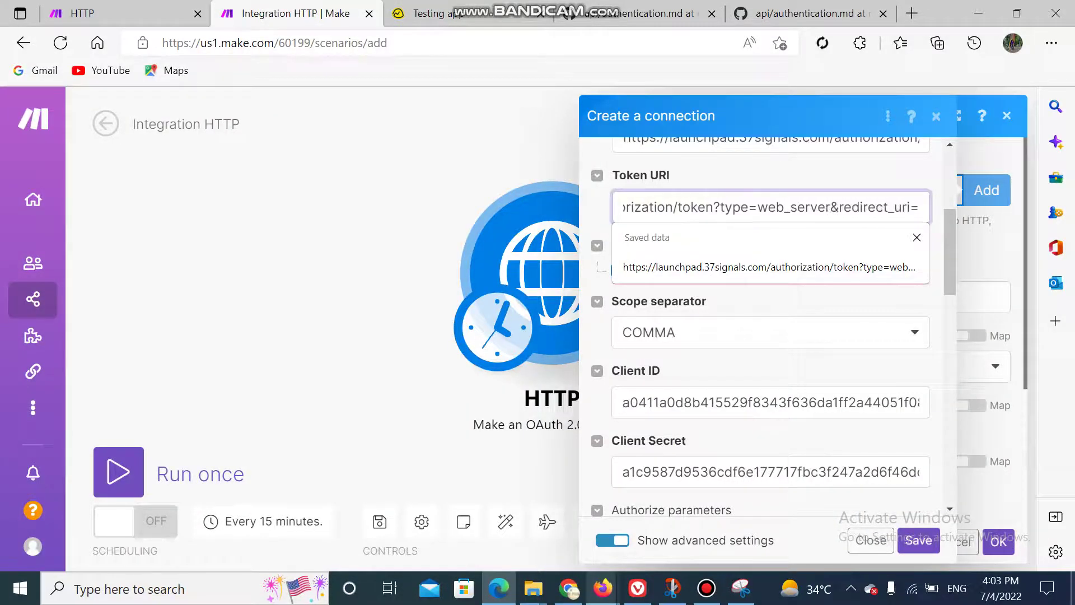
key(ctrl+v)
Step: Save the HTTP OAuth 2.0 connection and allow Testing app to access the Basecamp account
key(Tab)
scroll(770, 325, down, 2)
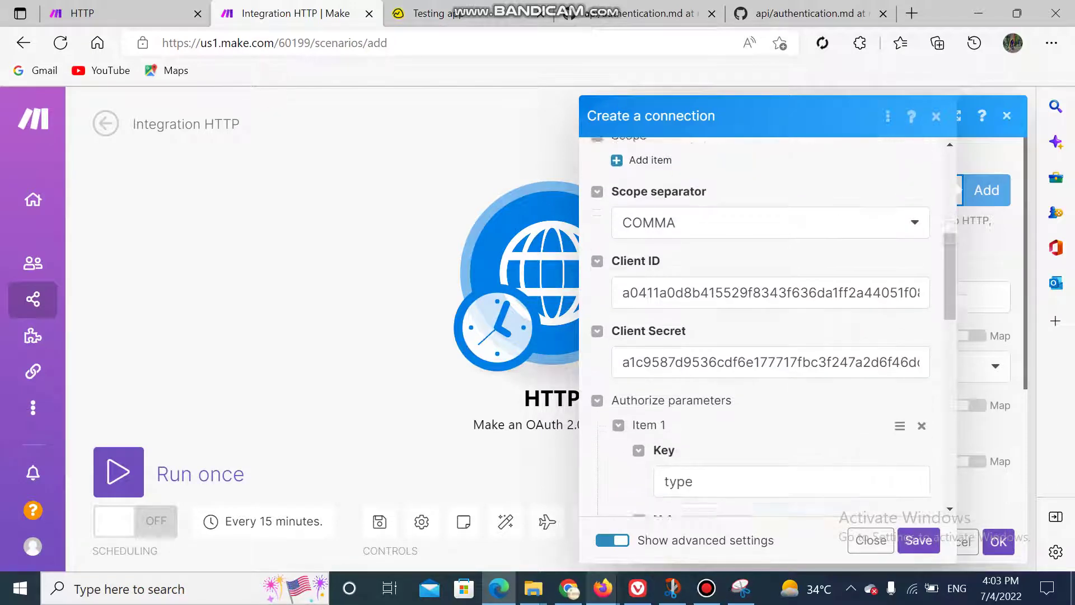
scroll(767, 330, down, 6)
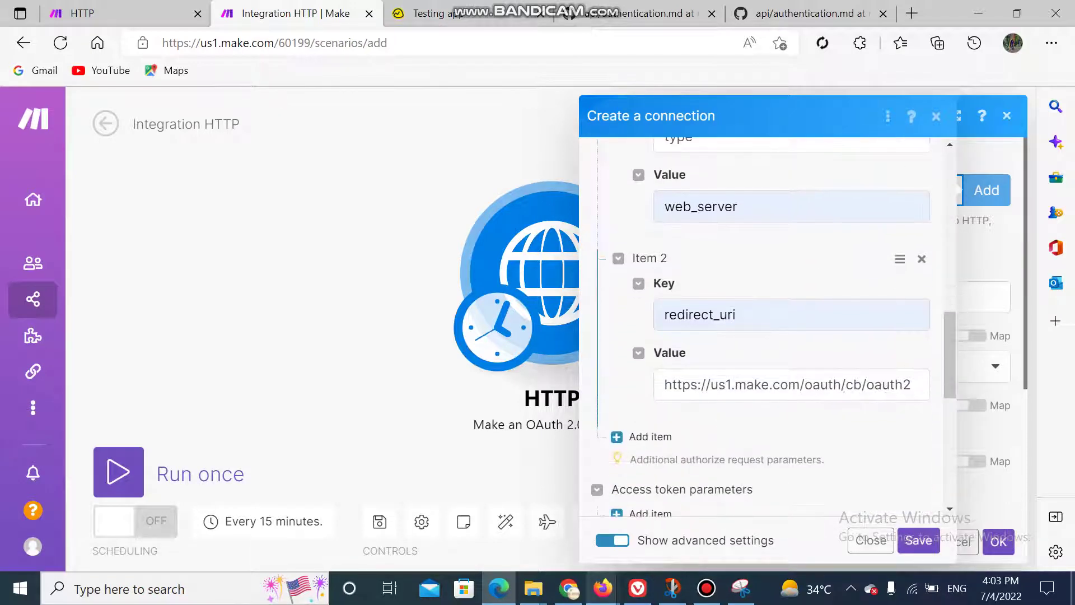
click(918, 540)
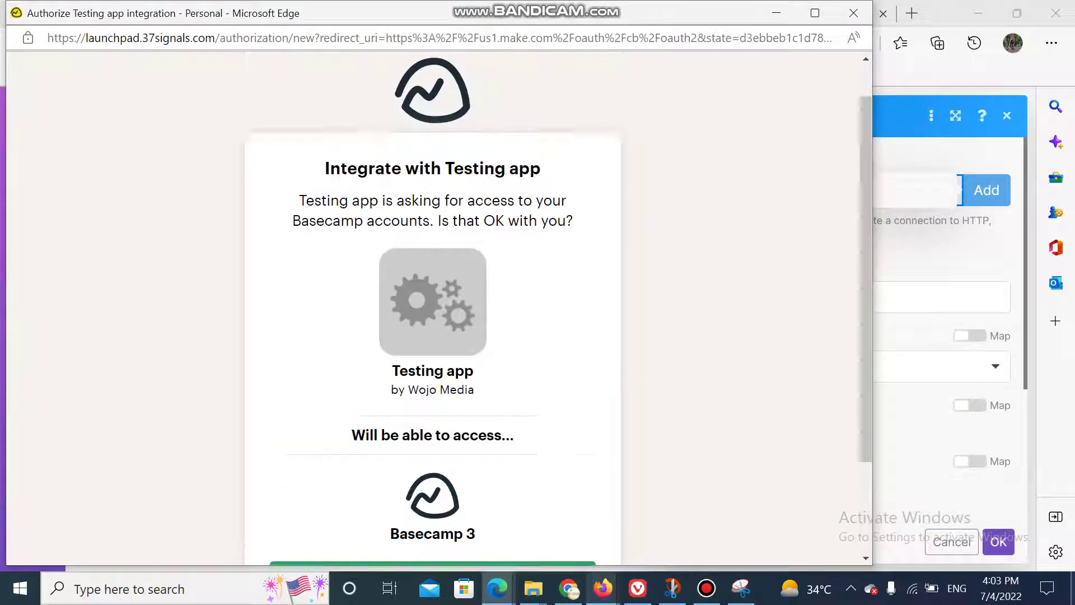
scroll(433, 308, down, 3)
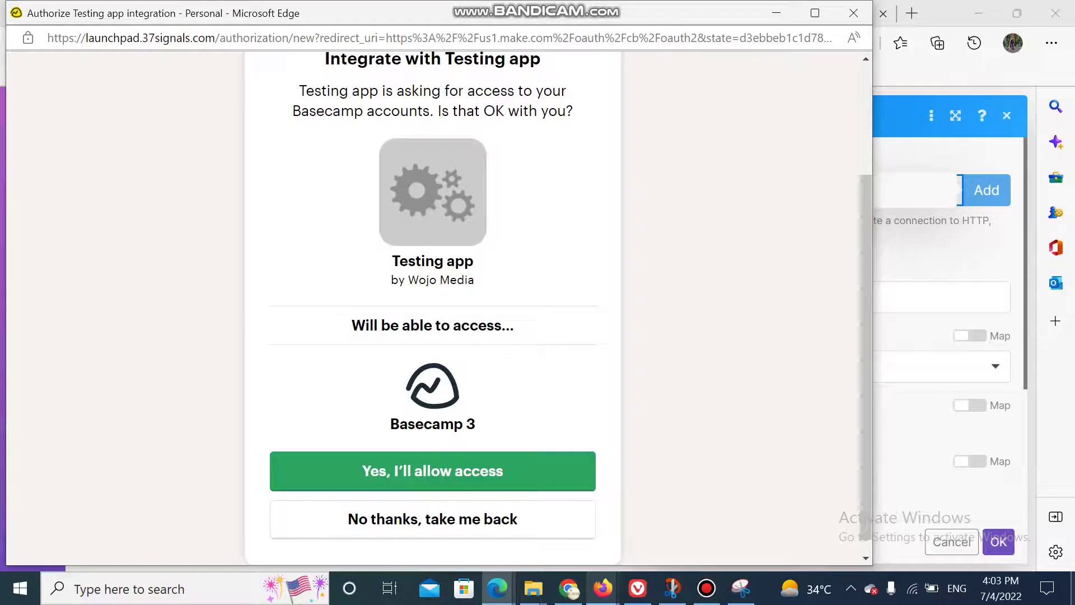
scroll(432, 308, down, 1)
scroll(432, 308, up, 3)
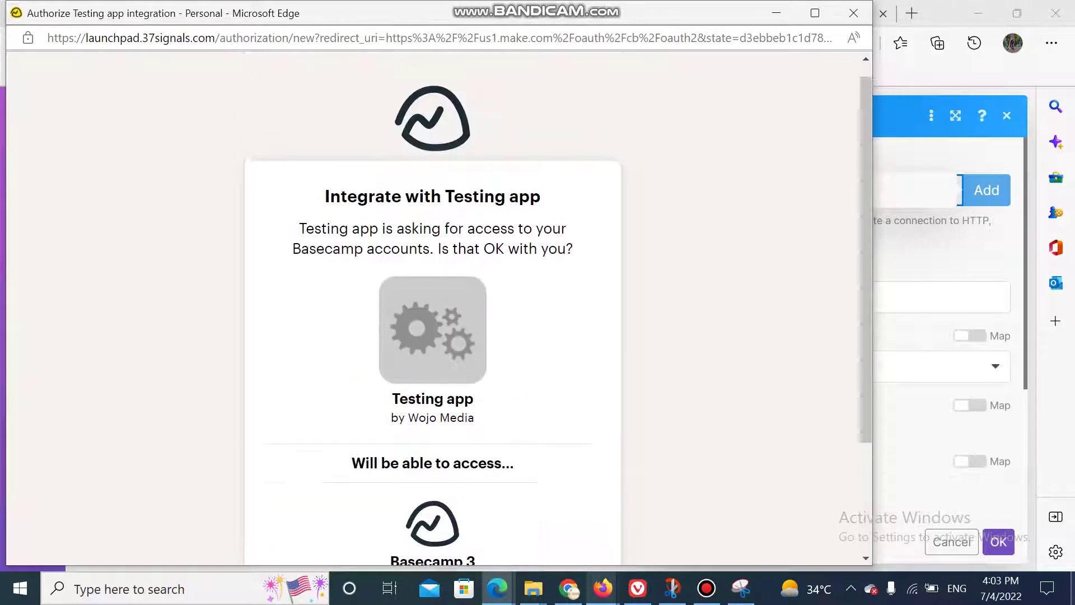
scroll(432, 308, down, 3)
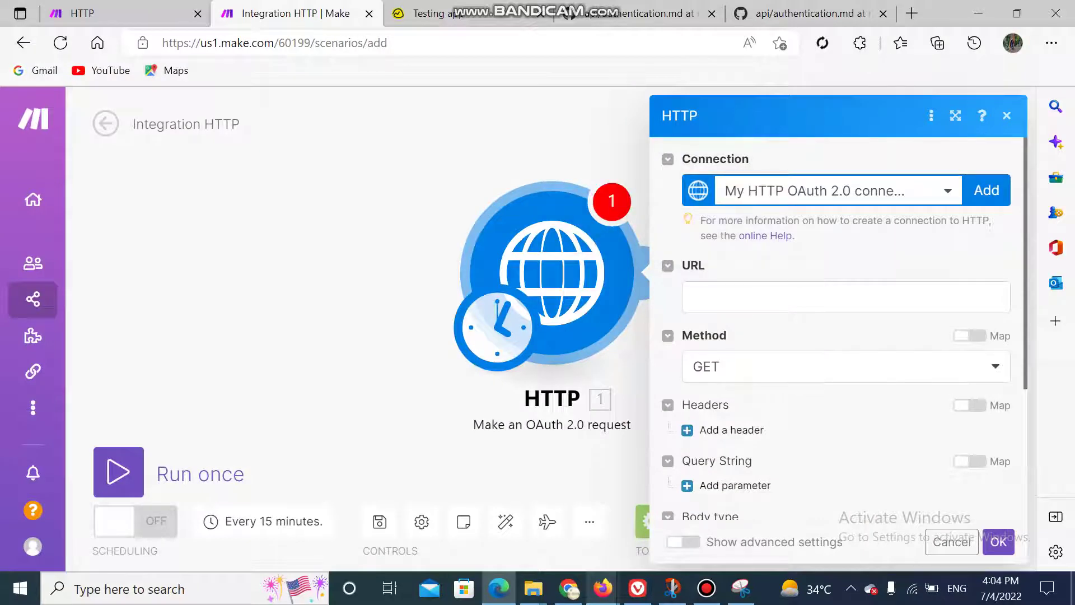
click(838, 190)
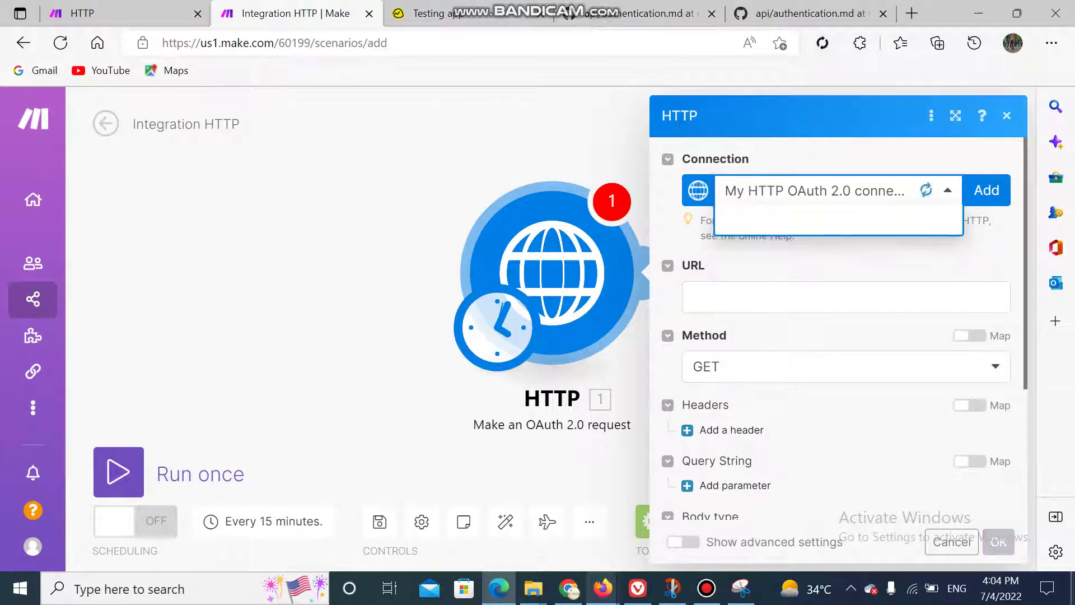
click(694, 297)
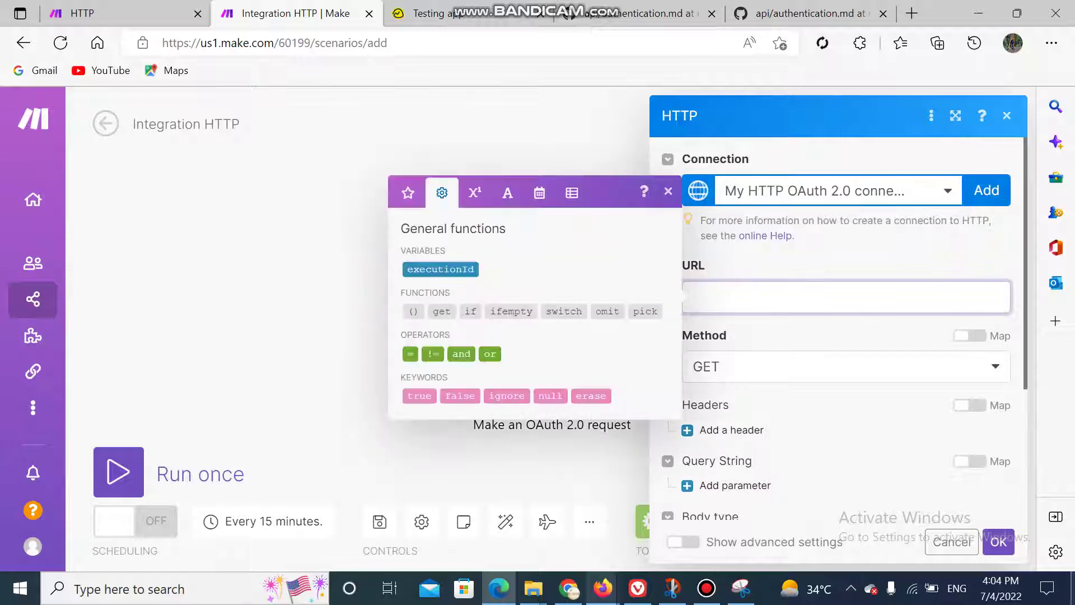
click(802, 12)
scroll(538, 336, down, 3)
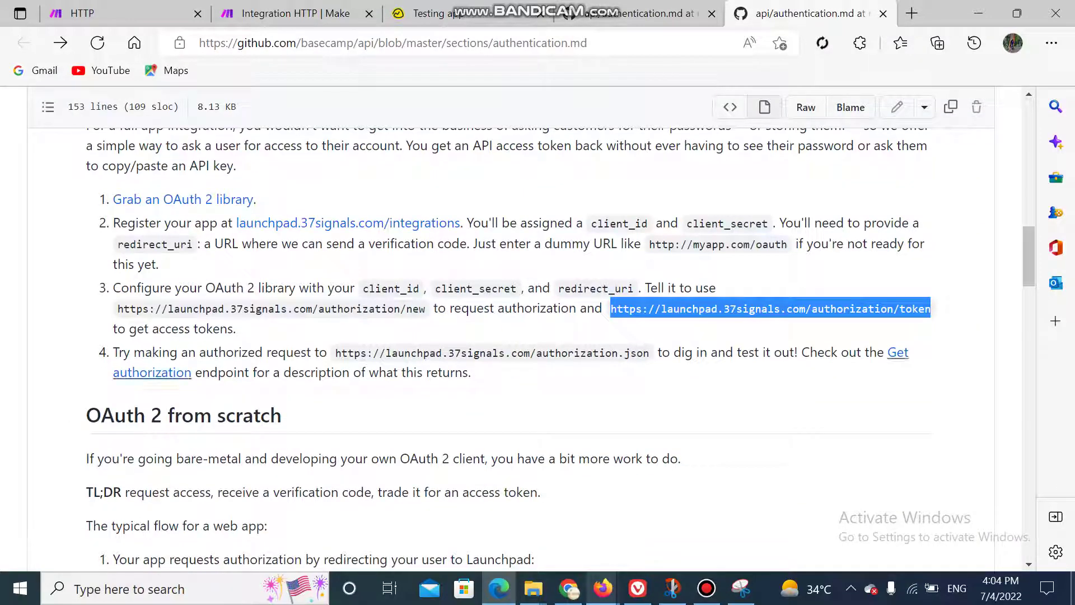
drag(336, 352, 650, 354)
key(ctrl+c)
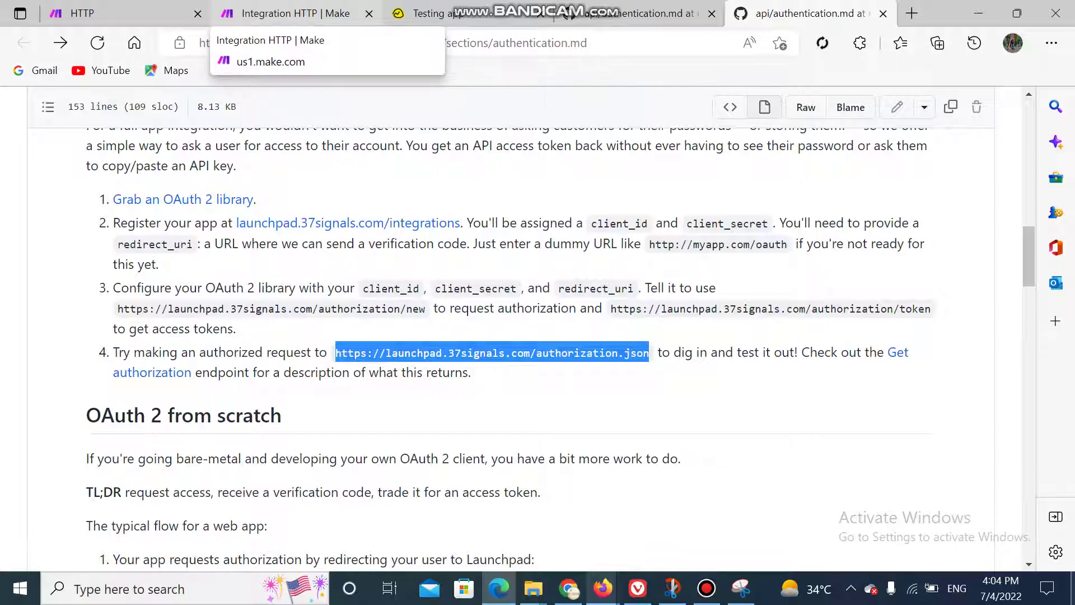
click(289, 13)
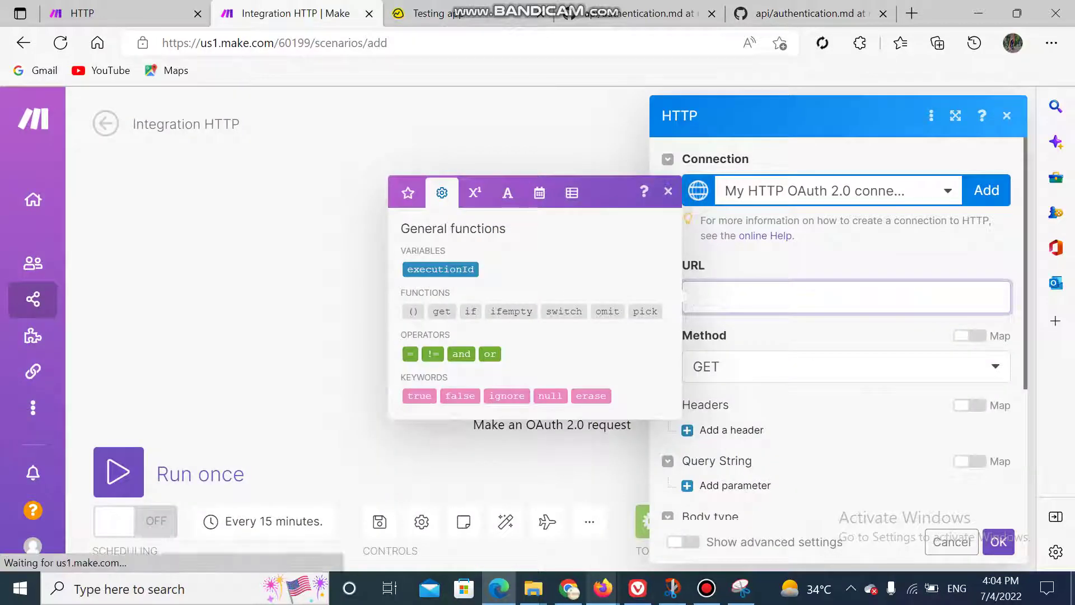
key(ctrl+v)
key(Escape)
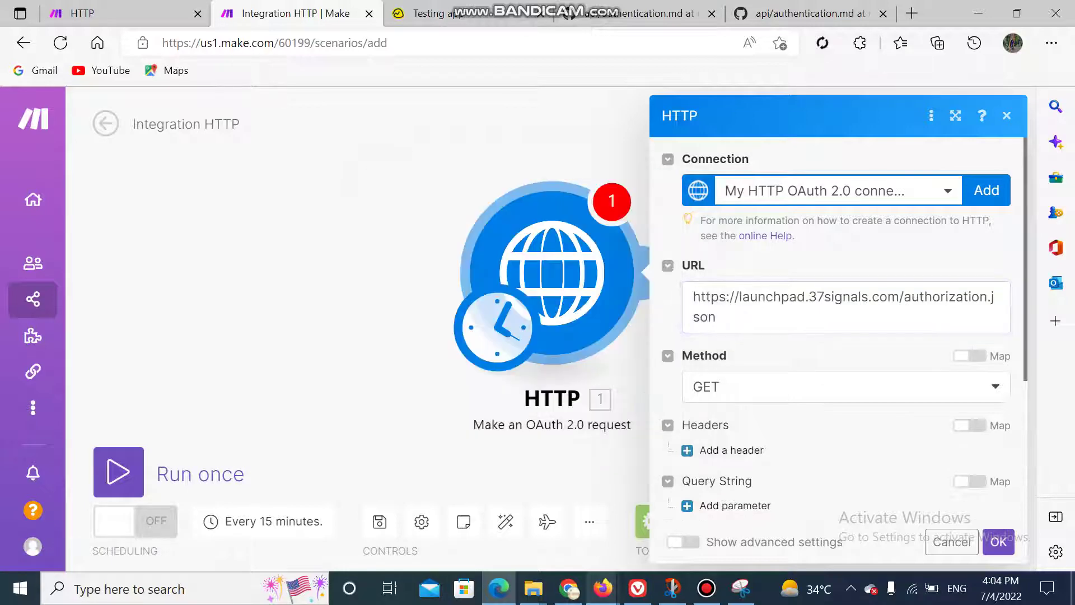
click(991, 542)
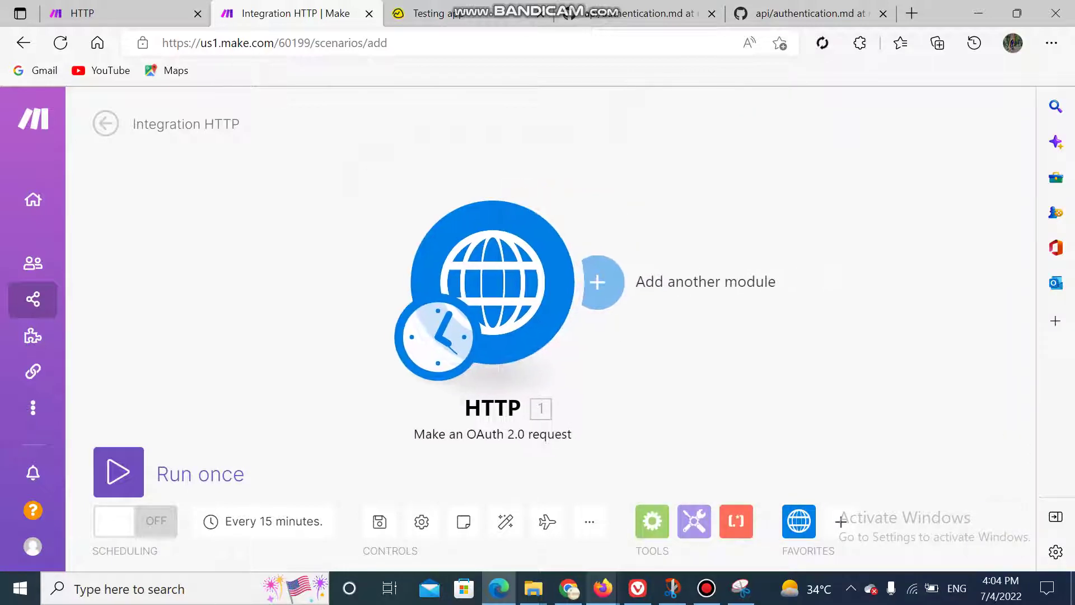
Step: Run only the HTTP module and inspect its output bundle
right_click(475, 251)
click(555, 290)
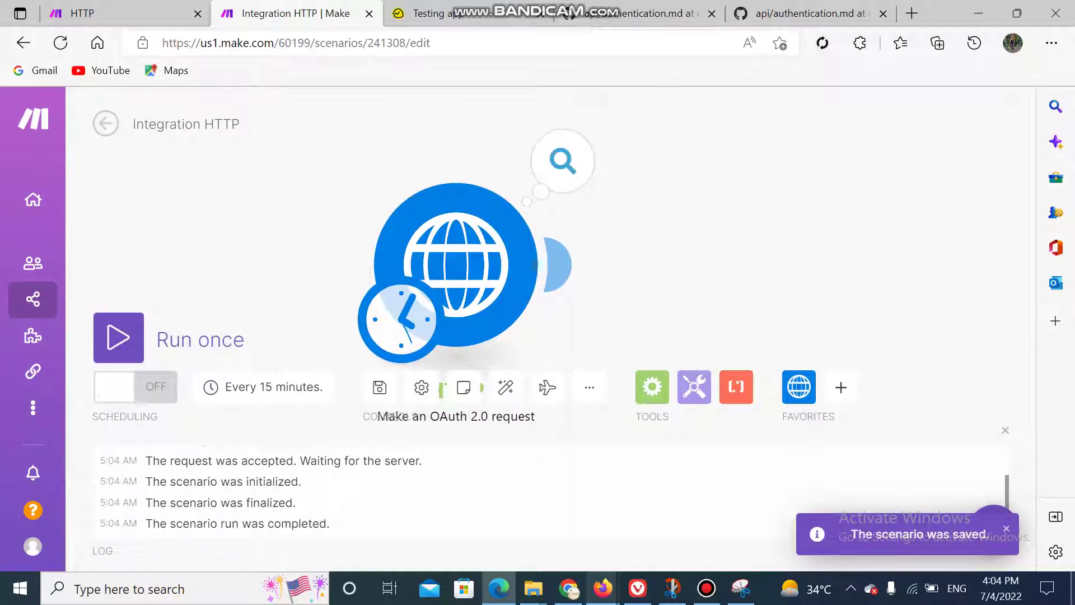
click(562, 161)
scroll(800, 350, down, 3)
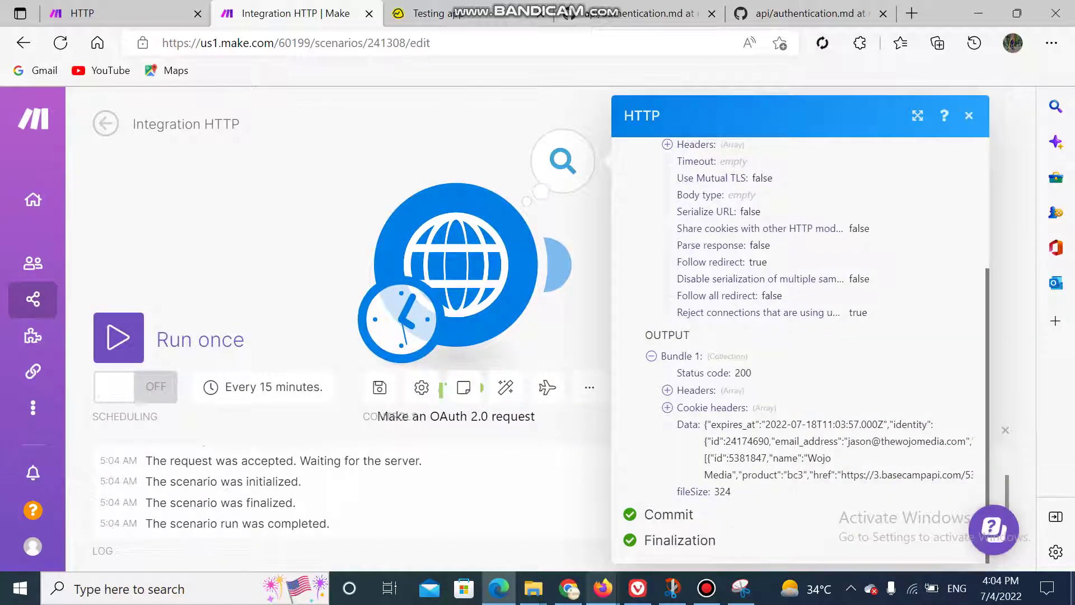
Step: Set Parse response to Yes in the HTTP module and save its settings
click(475, 258)
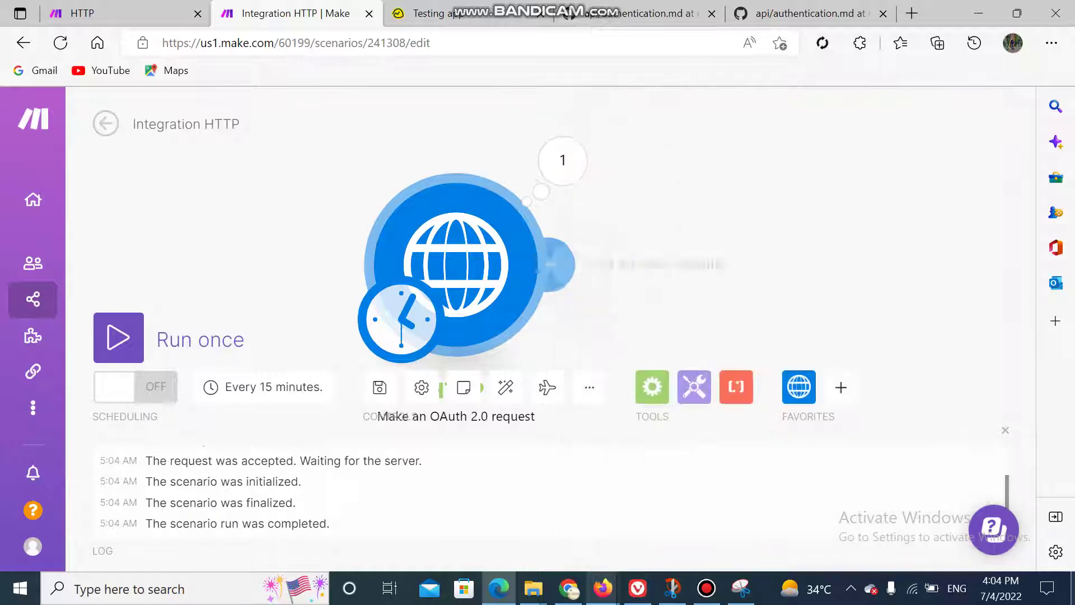
scroll(750, 325, down, 3)
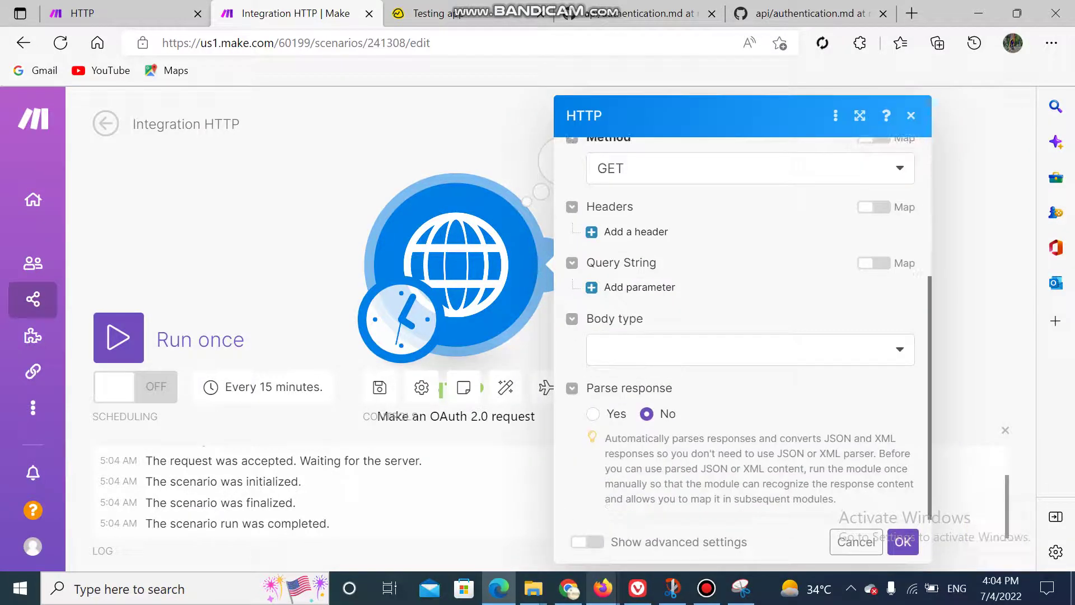
click(593, 414)
click(903, 541)
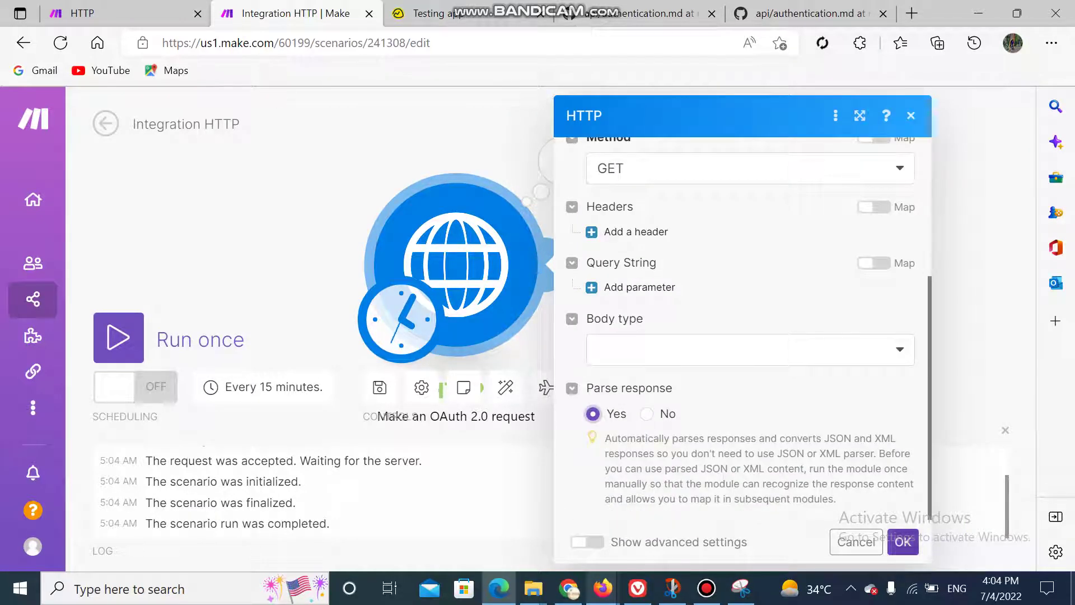
Step: Run only the HTTP module again and expand the Data collection in its output bundle
right_click(469, 259)
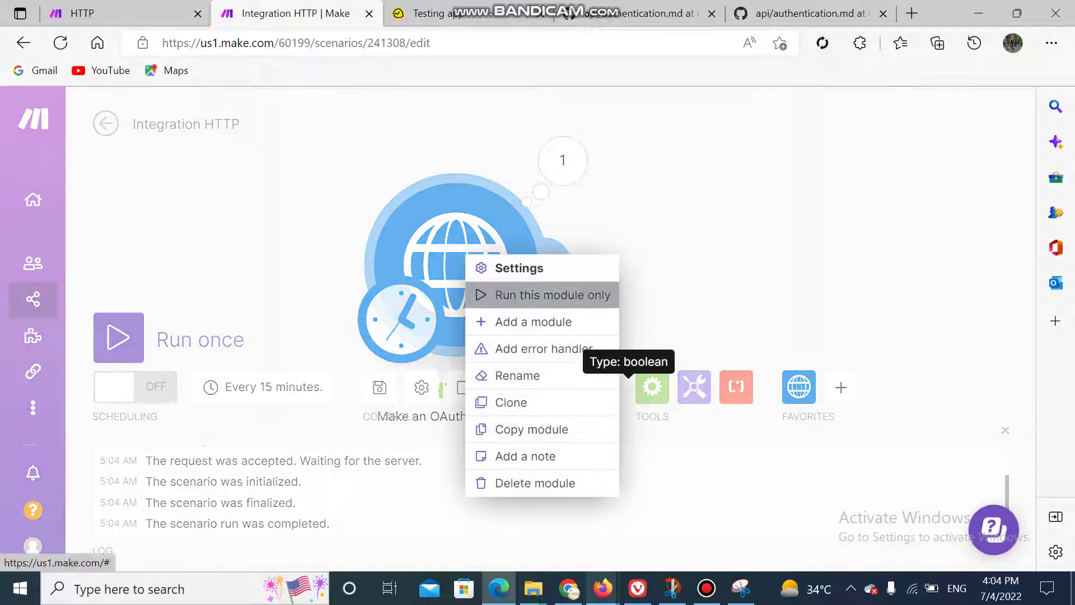
click(537, 294)
click(659, 168)
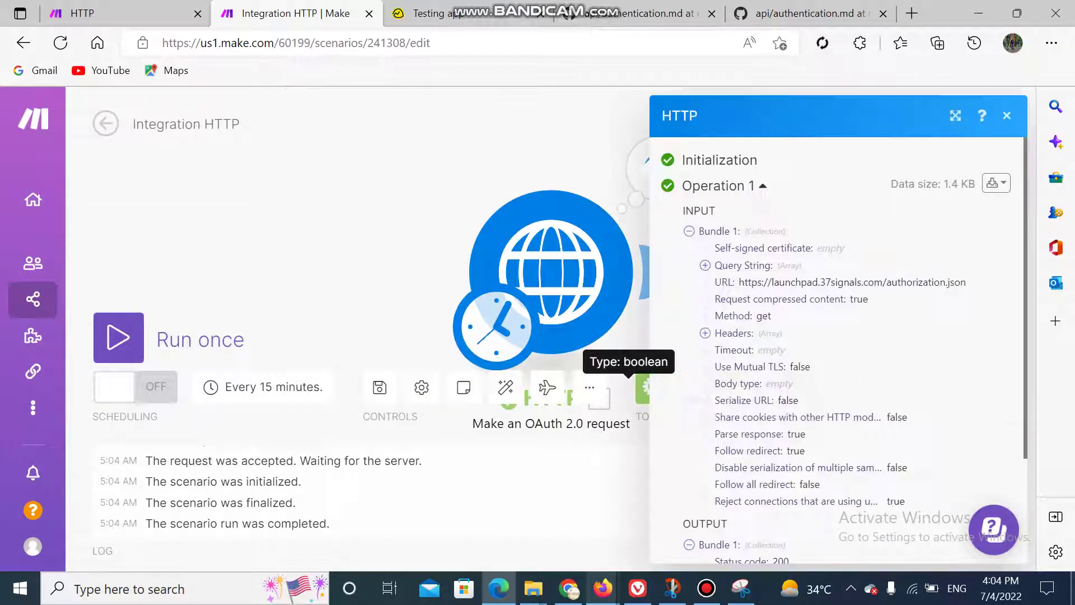
scroll(840, 336, down, 3)
click(705, 474)
scroll(838, 350, down, 1)
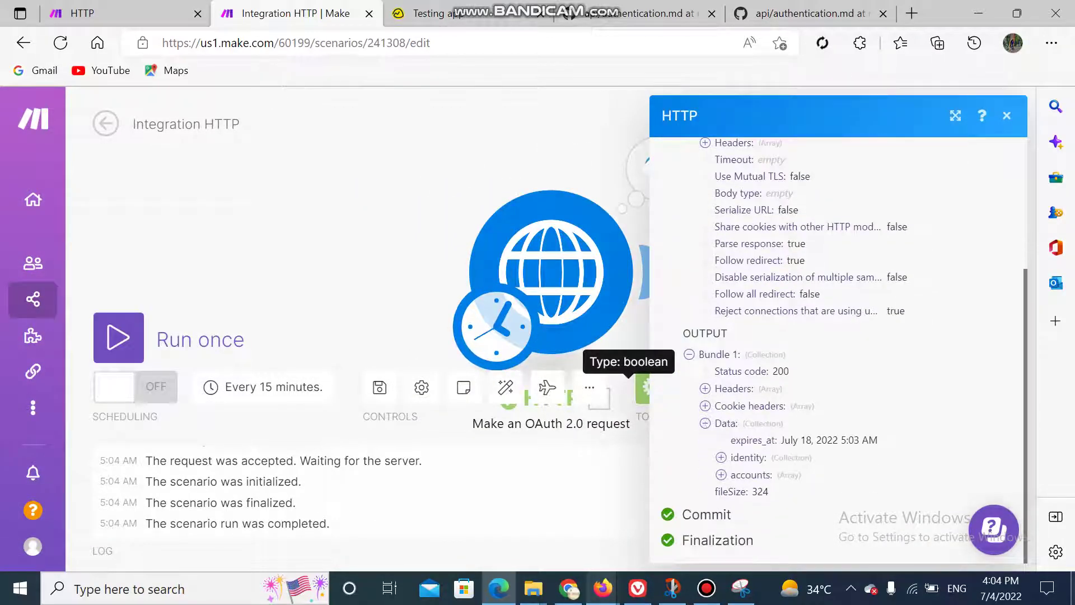
Step: Examine the identity and accounts data in the output, expand the first account and select its href URL
click(722, 457)
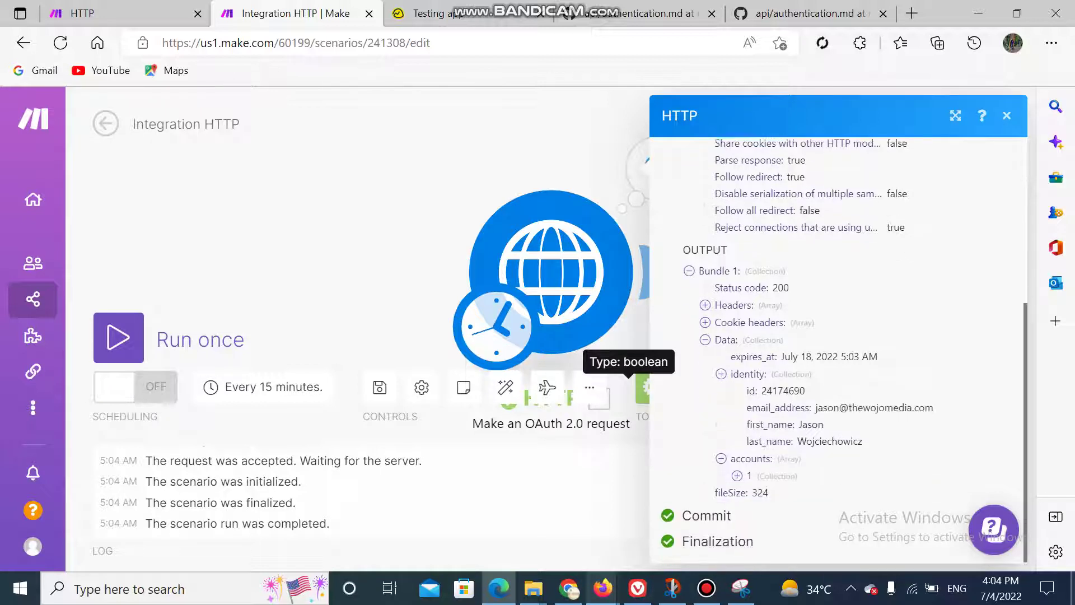
click(721, 475)
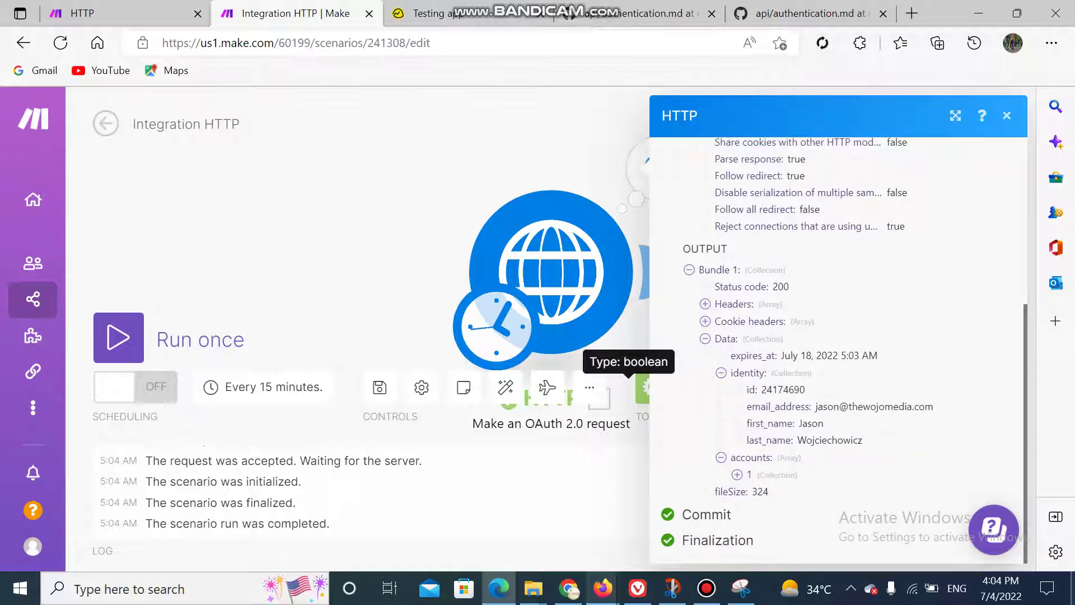
click(721, 373)
click(737, 475)
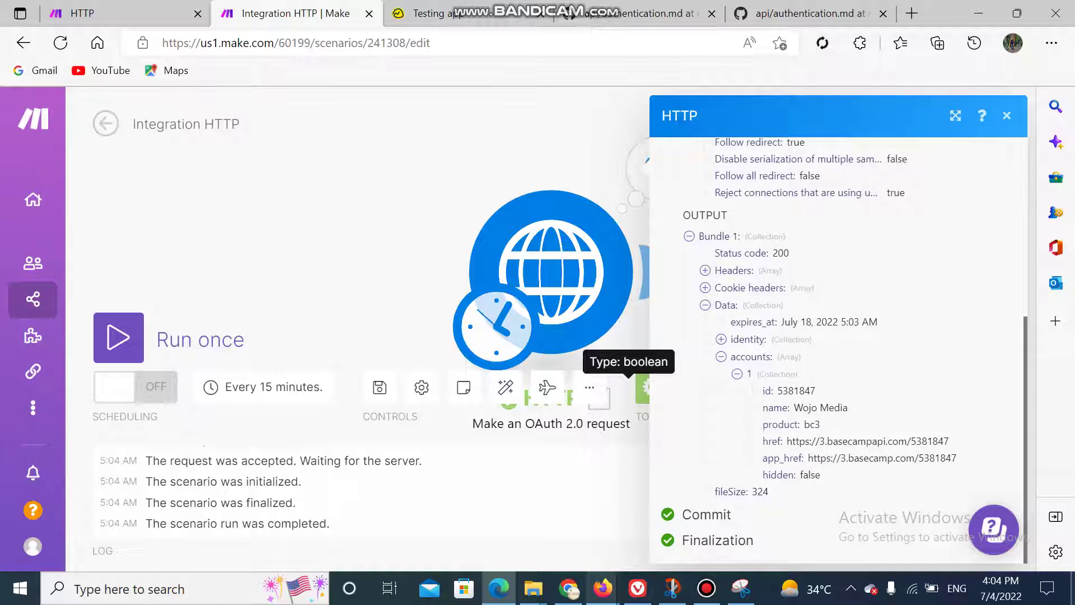
drag(950, 441, 787, 440)
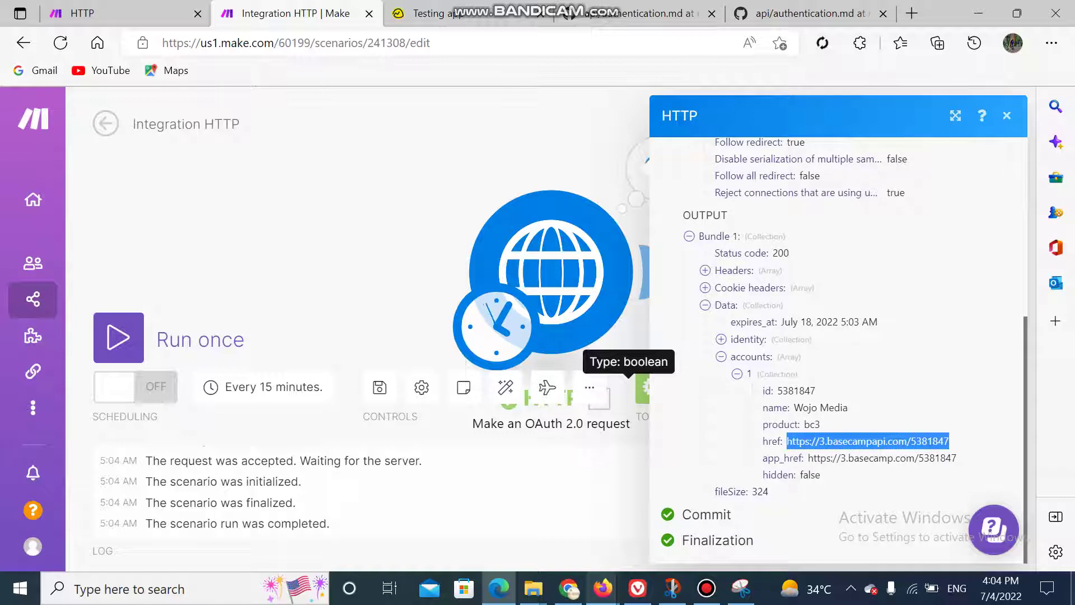
click(672, 589)
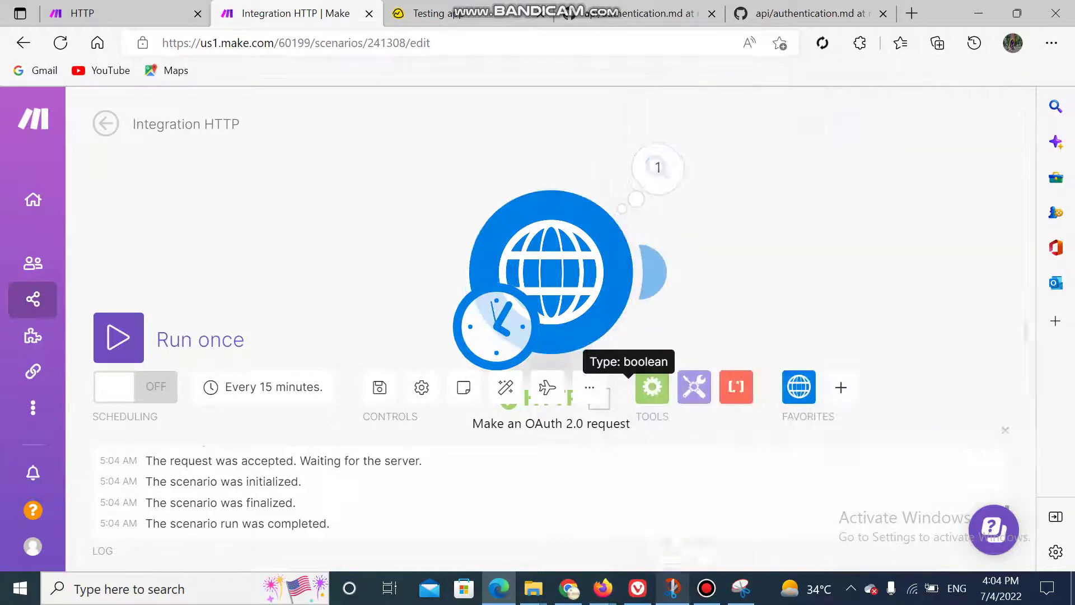
Step: Open the Basecamp 3 API documentation from the basecamp/api GitHub repository and look through its README
click(798, 12)
scroll(511, 347, down, 7)
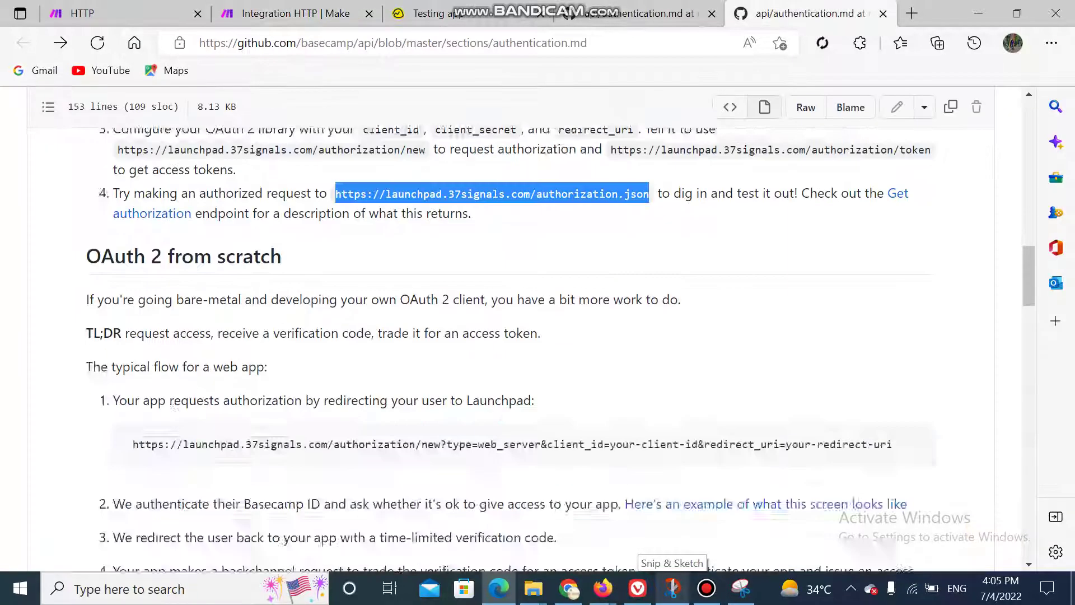
scroll(537, 336, up, 15)
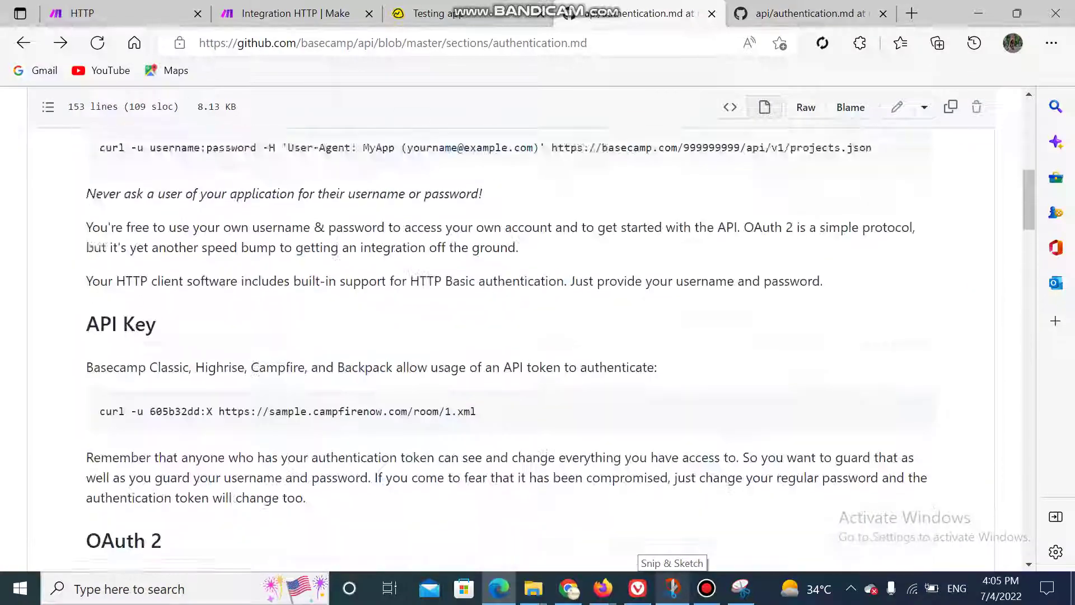
click(140, 276)
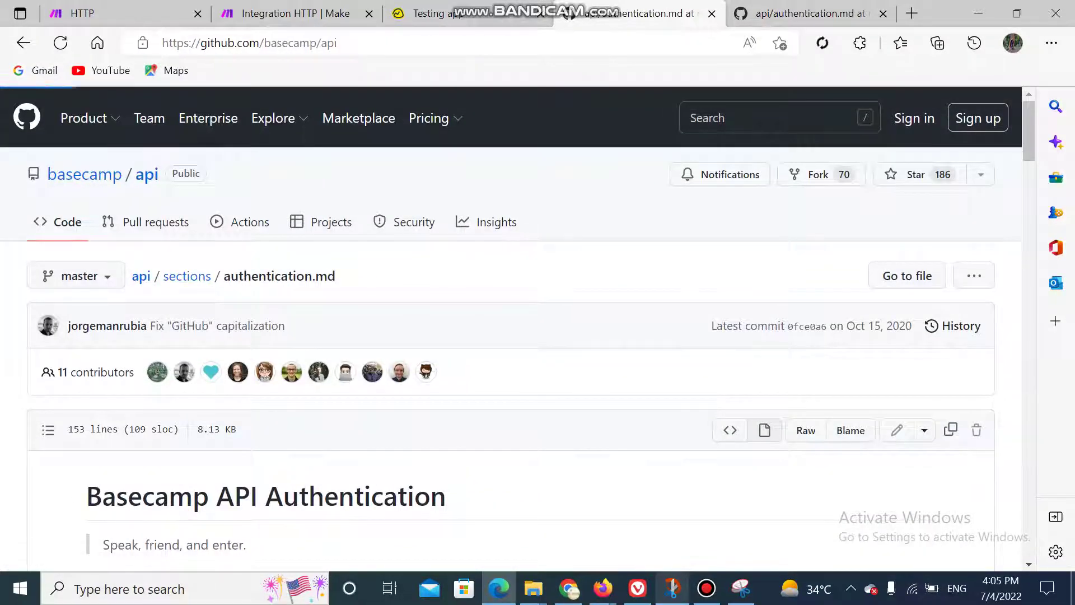
scroll(538, 336, down, 20)
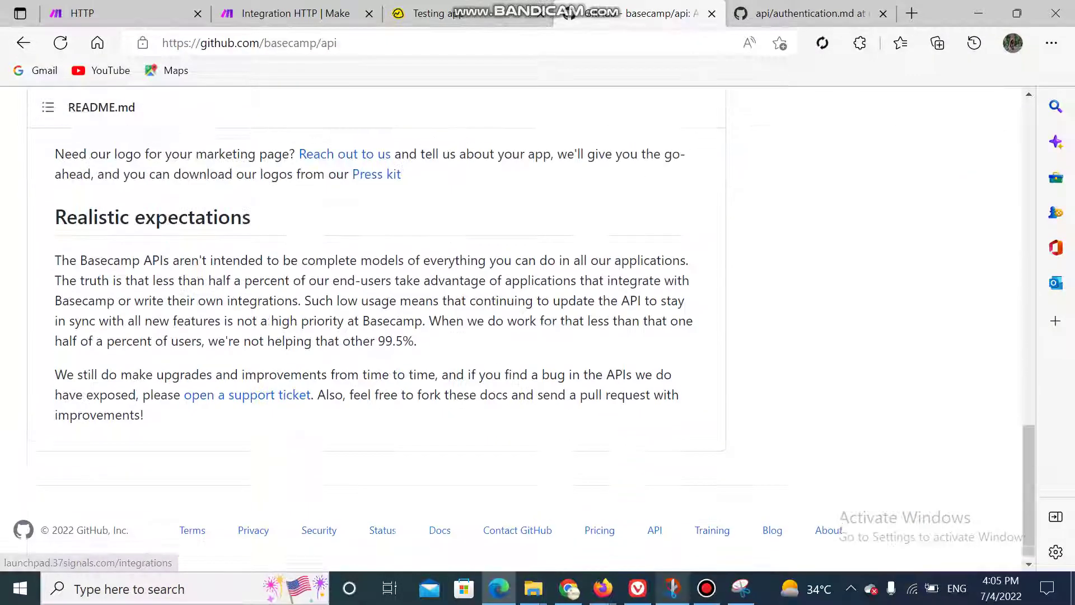
scroll(537, 336, up, 10)
scroll(128, 381, down, 3)
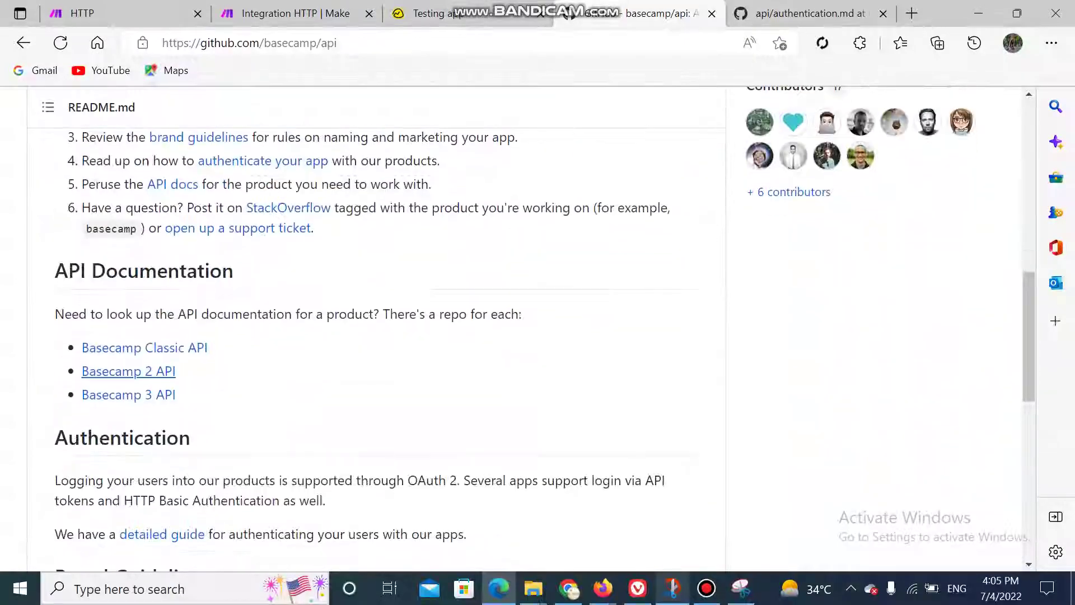
click(128, 395)
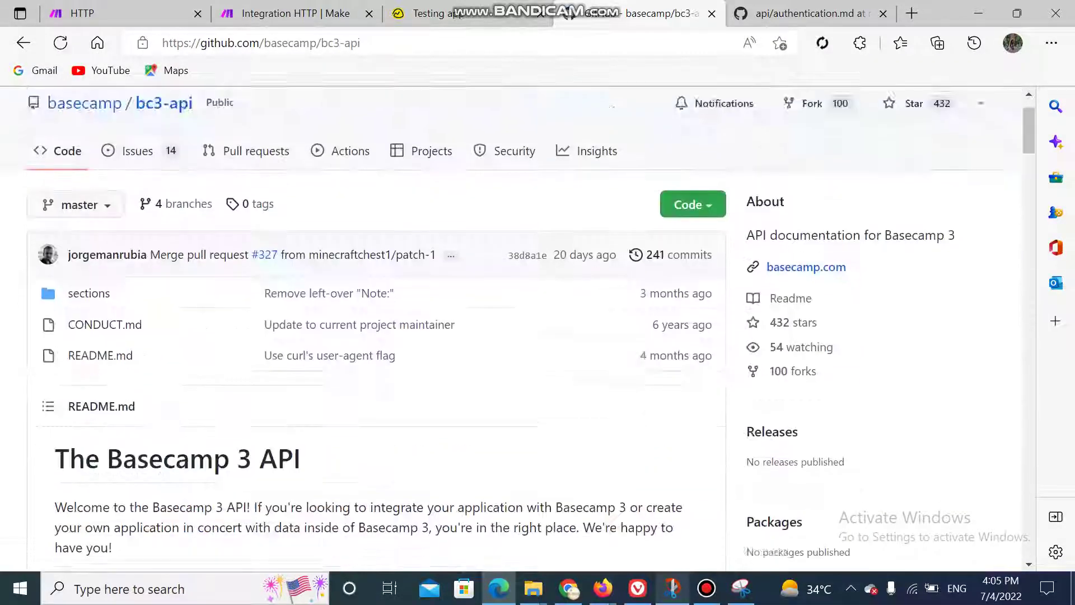
scroll(369, 336, down, 15)
scroll(370, 336, down, 20)
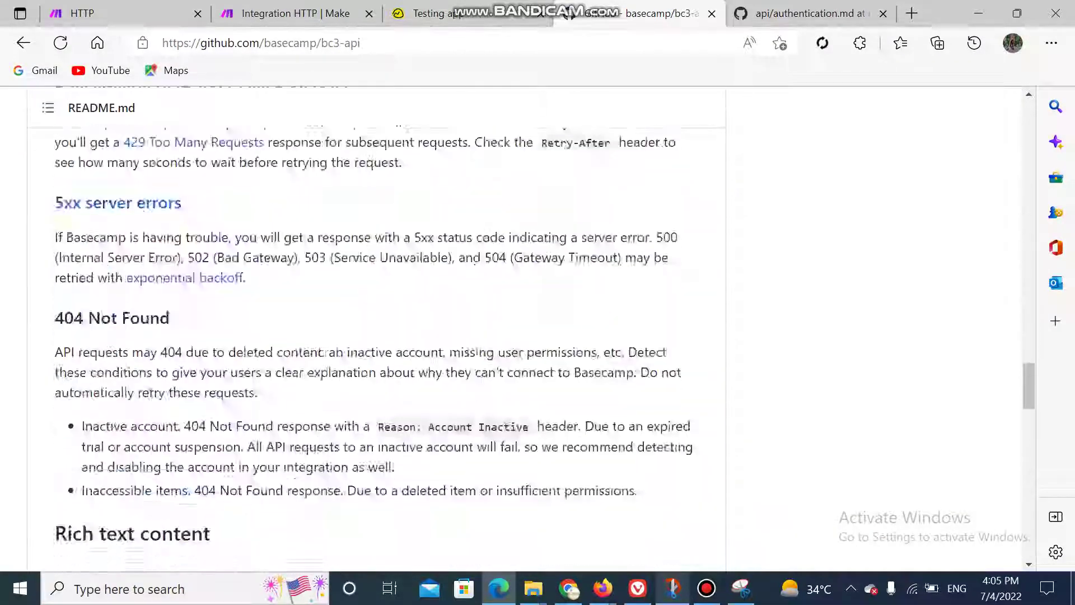